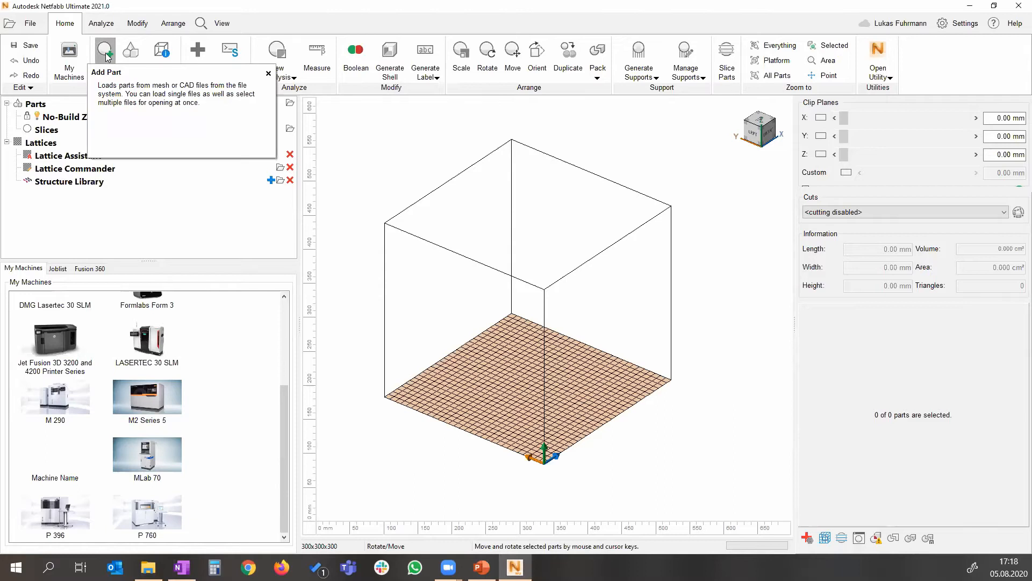
# Step: Import the CAD file 1_smart_mesh.x_t at 100% level of detail, positioned according to file data
pyautogui.click(96, 63)
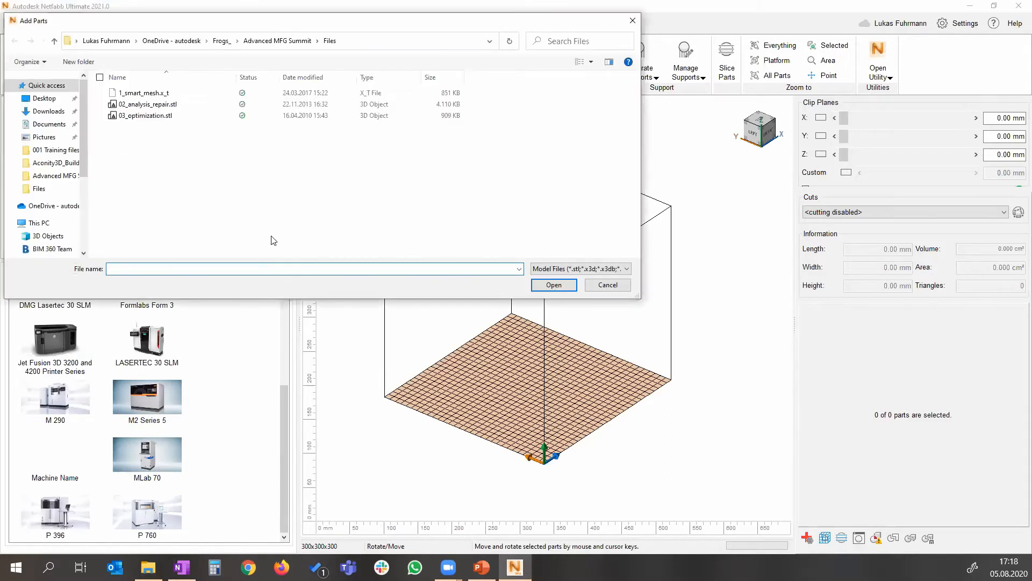
pyautogui.click(154, 92)
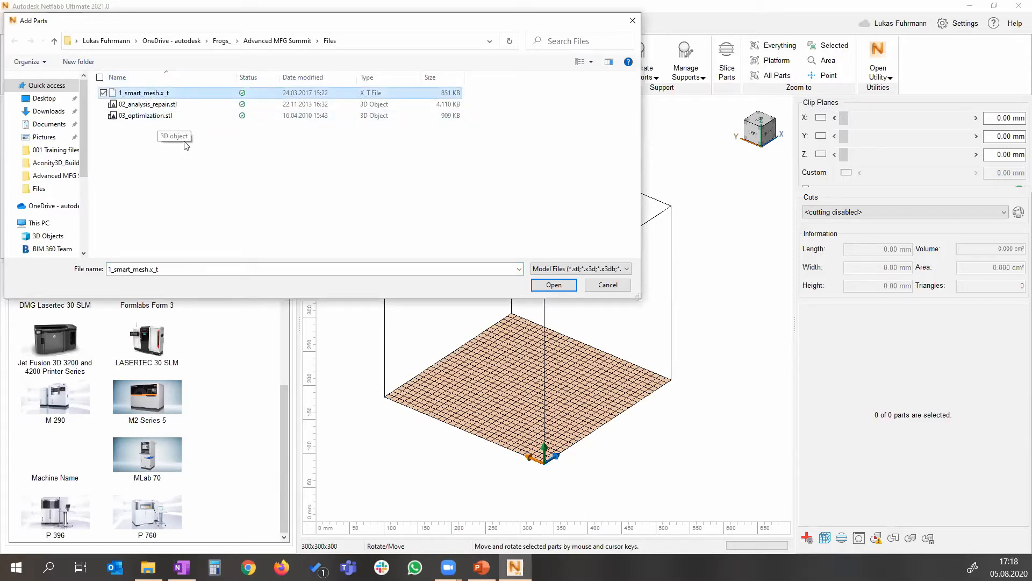
pyautogui.click(547, 269)
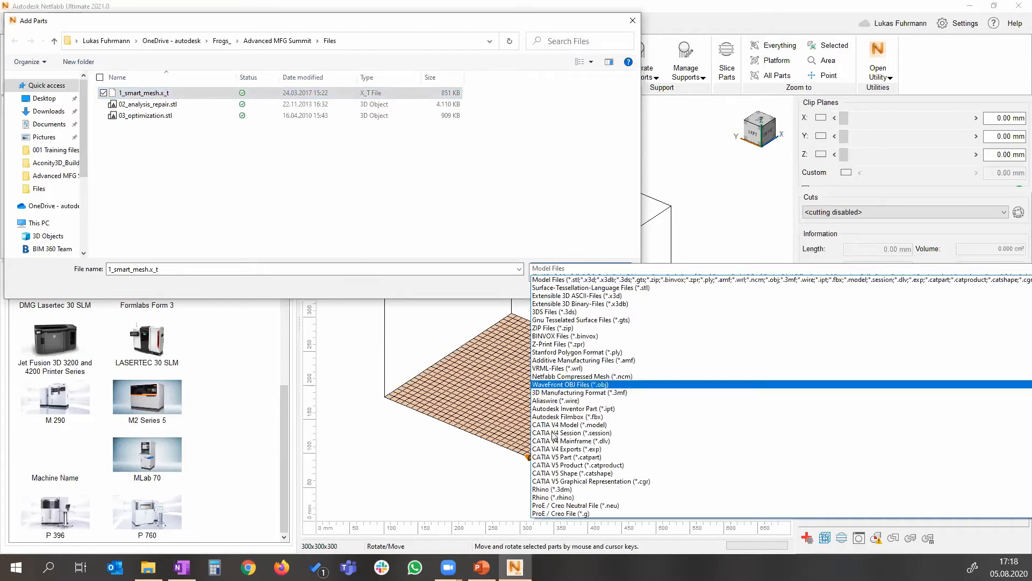
pyautogui.click(487, 290)
pyautogui.click(552, 286)
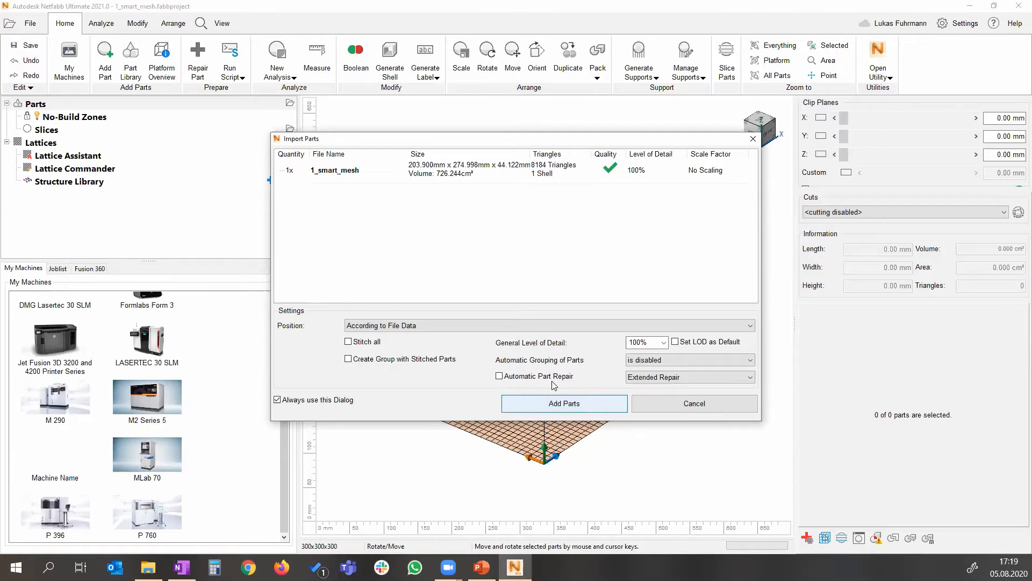
pyautogui.click(554, 403)
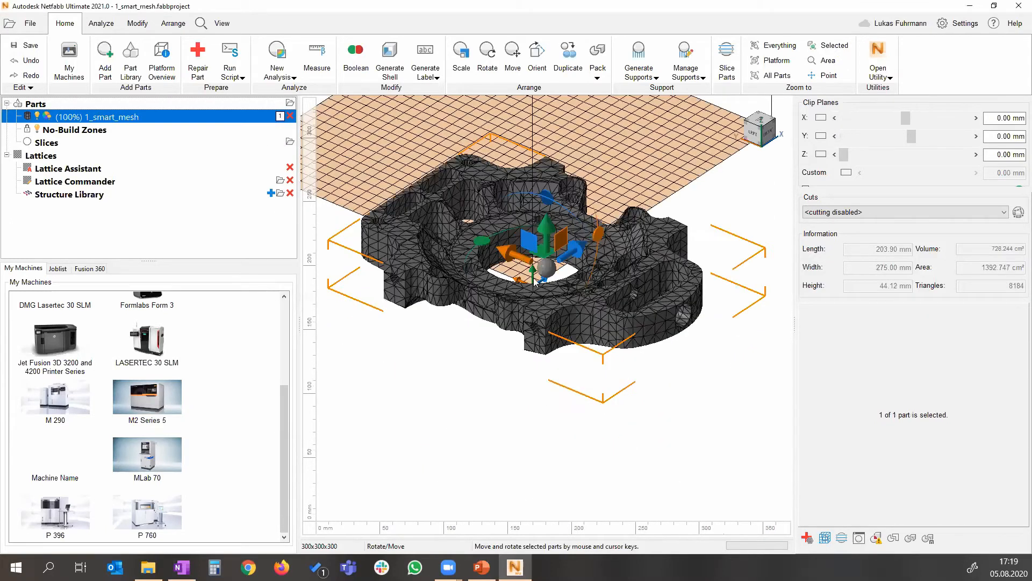
# Step: Examine the coarse triangle mesh around the small hole beside the part's central bore
pyautogui.moveTo(515, 323); pyautogui.dragTo(497, 408, button='right')
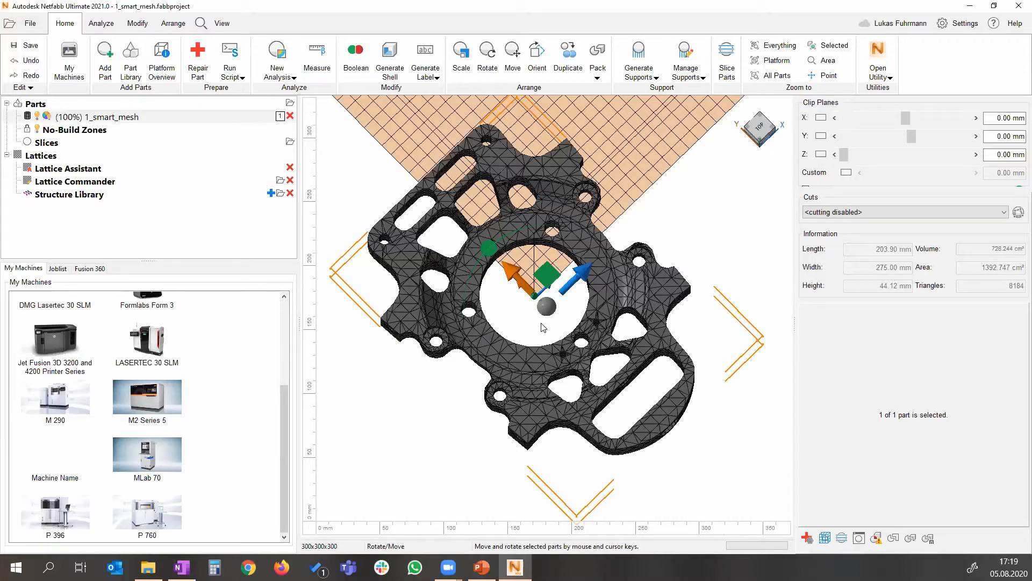
pyautogui.scroll(2, 522, 320)
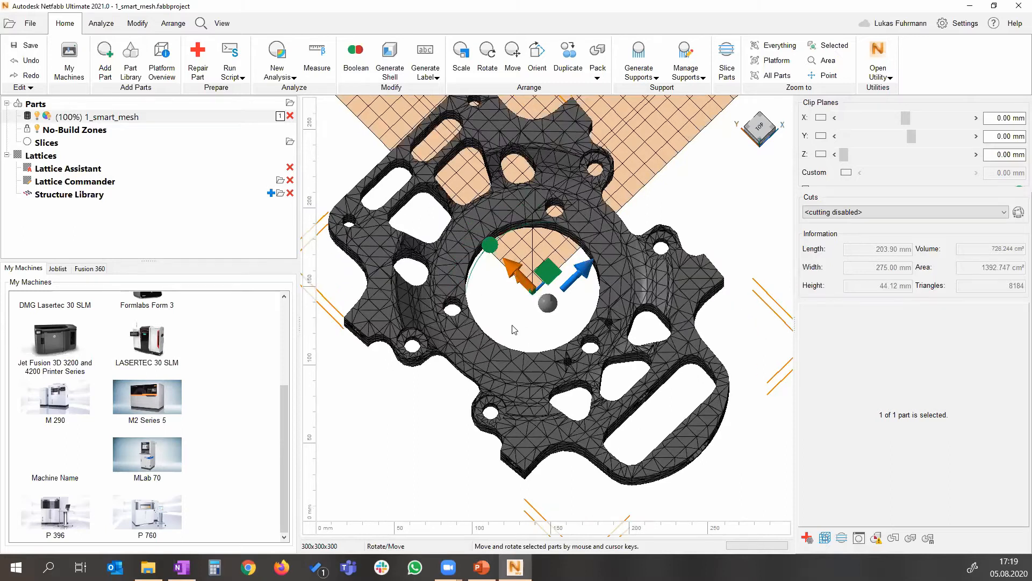
pyautogui.scroll(5, 532, 315)
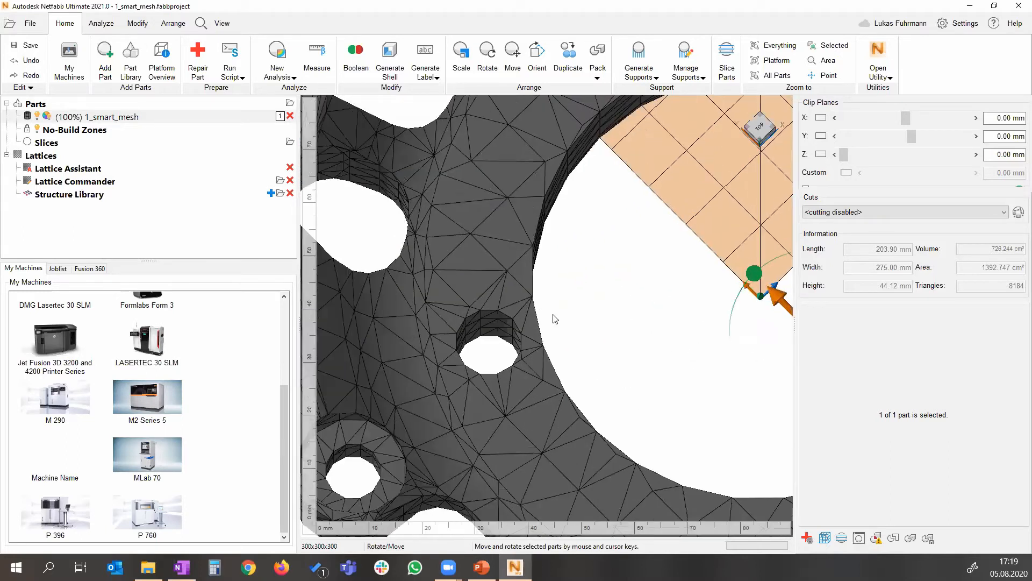
pyautogui.scroll(2, 491, 342)
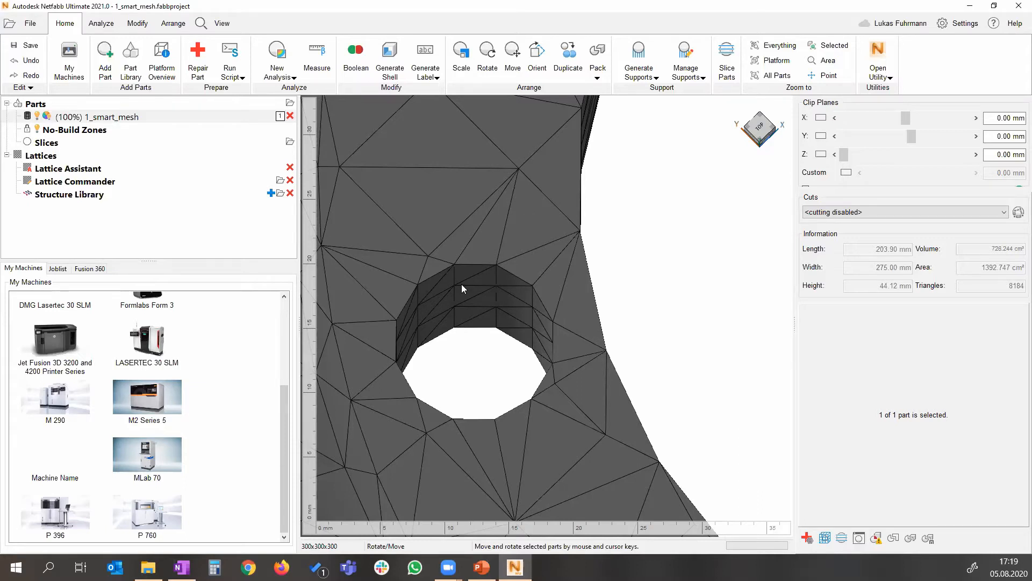
pyautogui.scroll(-5, 544, 254)
pyautogui.scroll(-2, 637, 270)
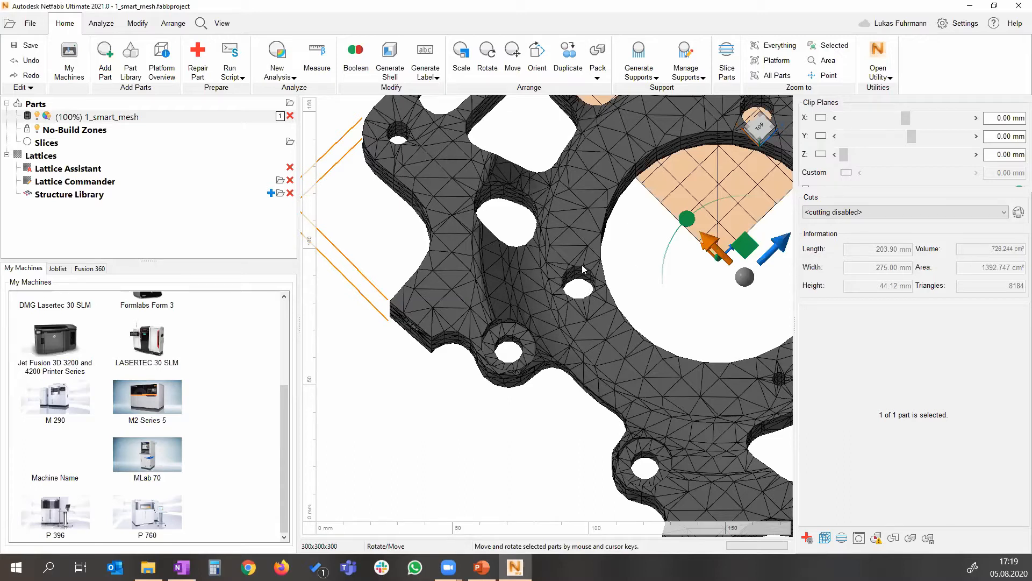
pyautogui.scroll(5, 571, 271)
pyautogui.scroll(1, 589, 259)
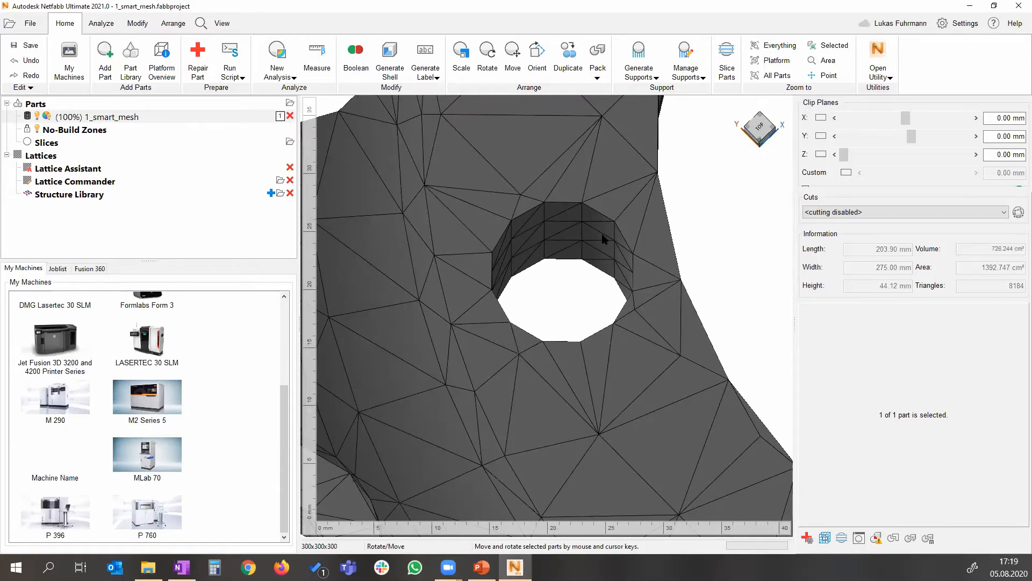
pyautogui.scroll(-6, 608, 218)
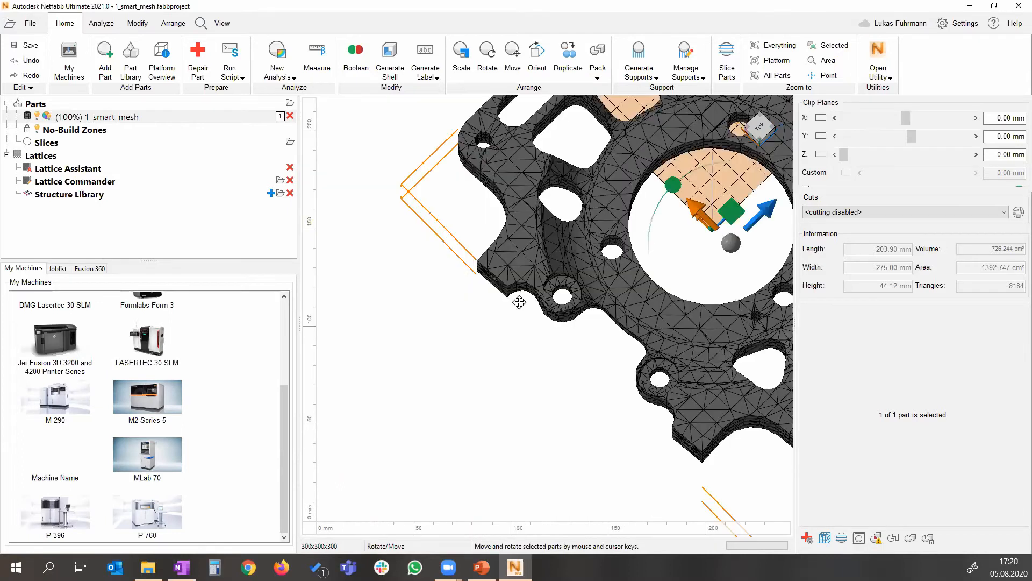
# Step: Retessellate the 1_smart_mesh part with the High accuracy preset
pyautogui.click(104, 26)
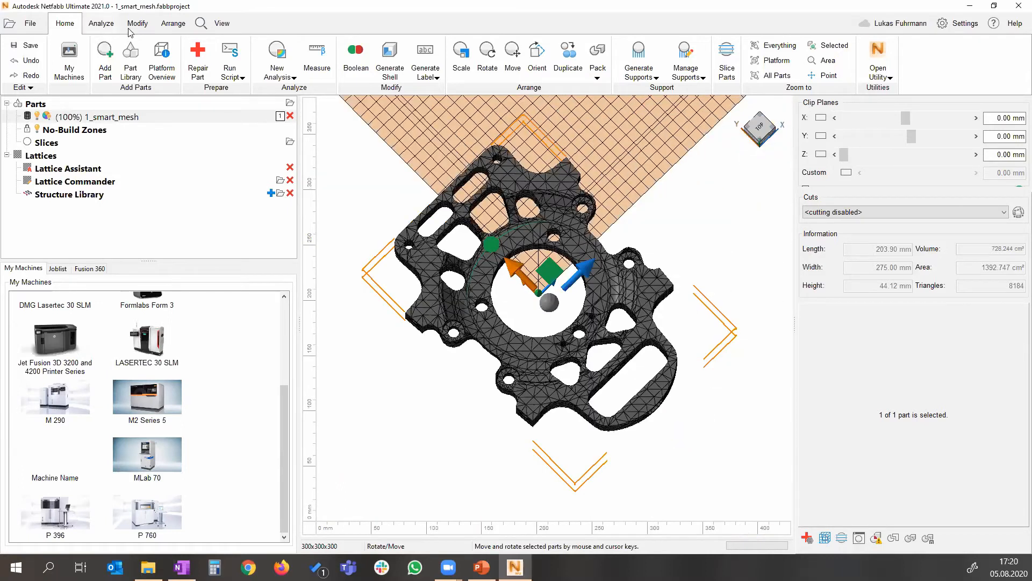
pyautogui.click(137, 24)
pyautogui.click(292, 73)
pyautogui.click(298, 93)
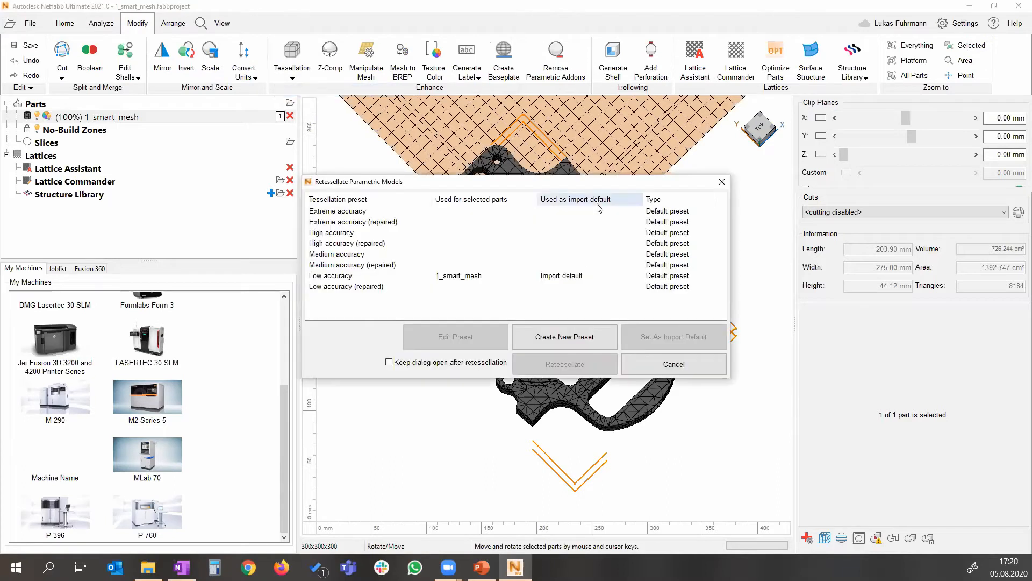
pyautogui.click(336, 276)
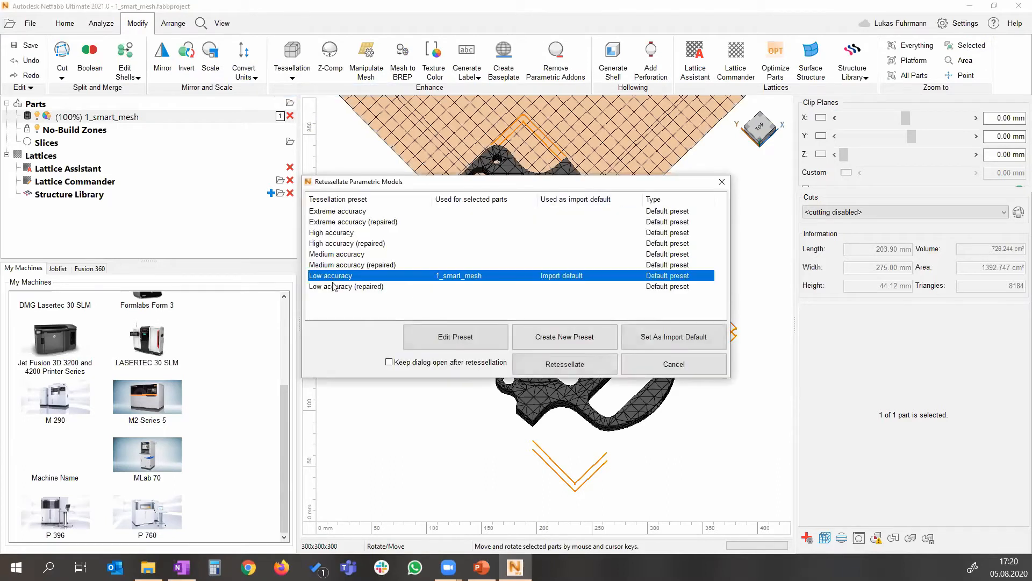
pyautogui.click(329, 236)
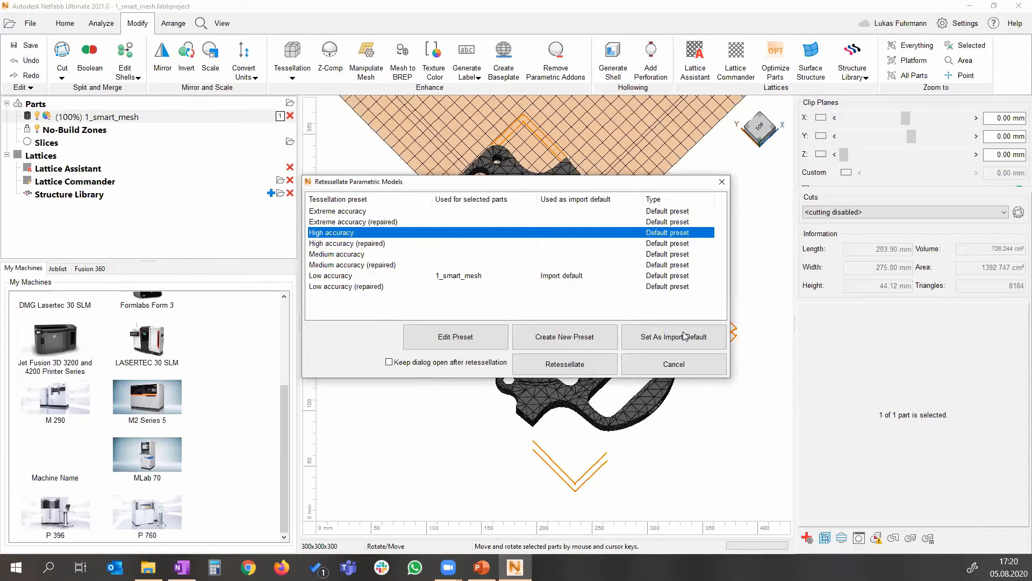
pyautogui.click(745, 343)
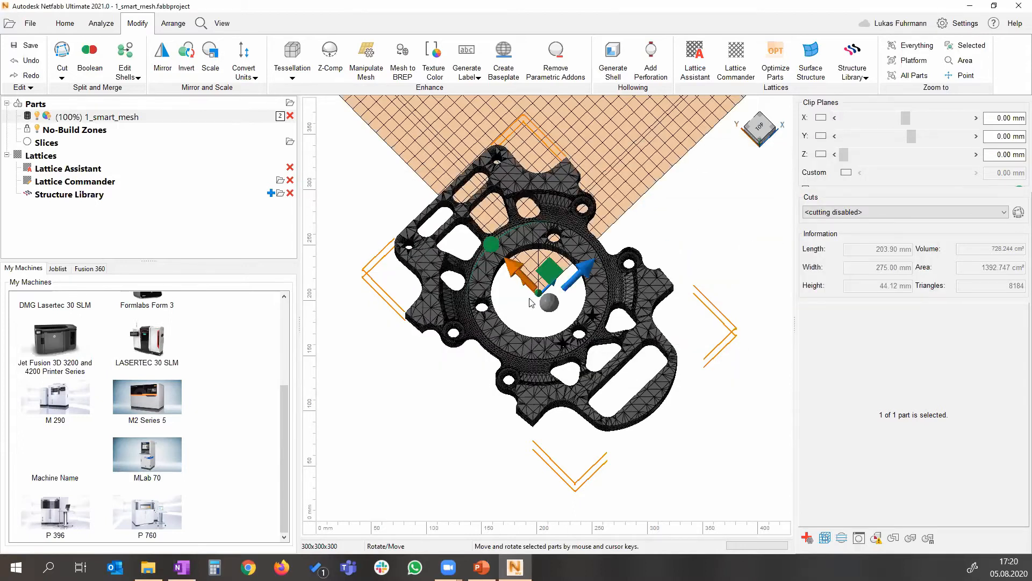
# Step: Inspect the retessellated mesh at the small hole beside the central bore and on the surrounding surfaces
pyautogui.scroll(2, 500, 244)
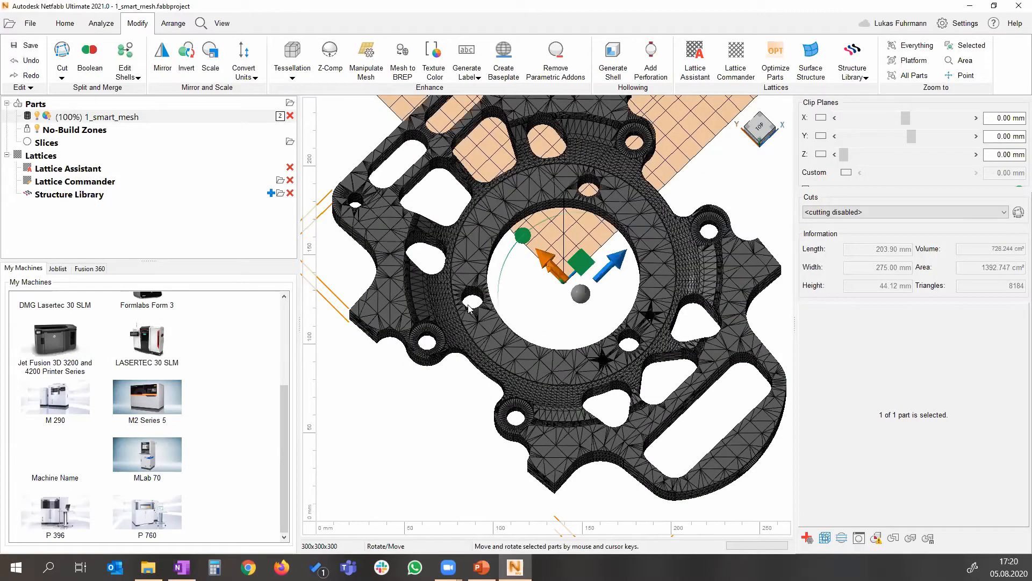
pyautogui.scroll(5, 487, 293)
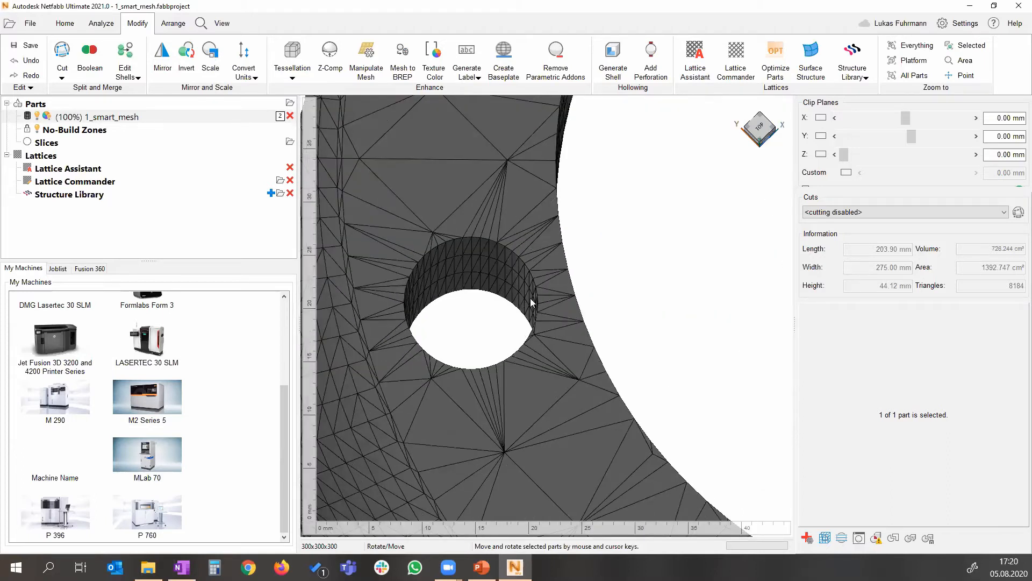
pyautogui.scroll(-1, 535, 301)
pyautogui.scroll(-2, 536, 309)
pyautogui.scroll(-2, 488, 337)
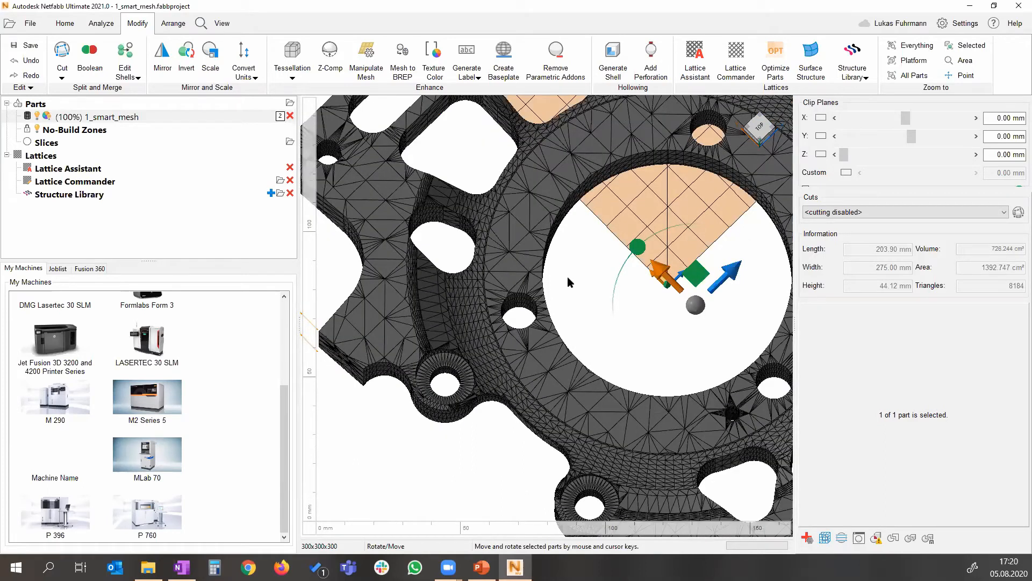
pyautogui.scroll(-2, 532, 321)
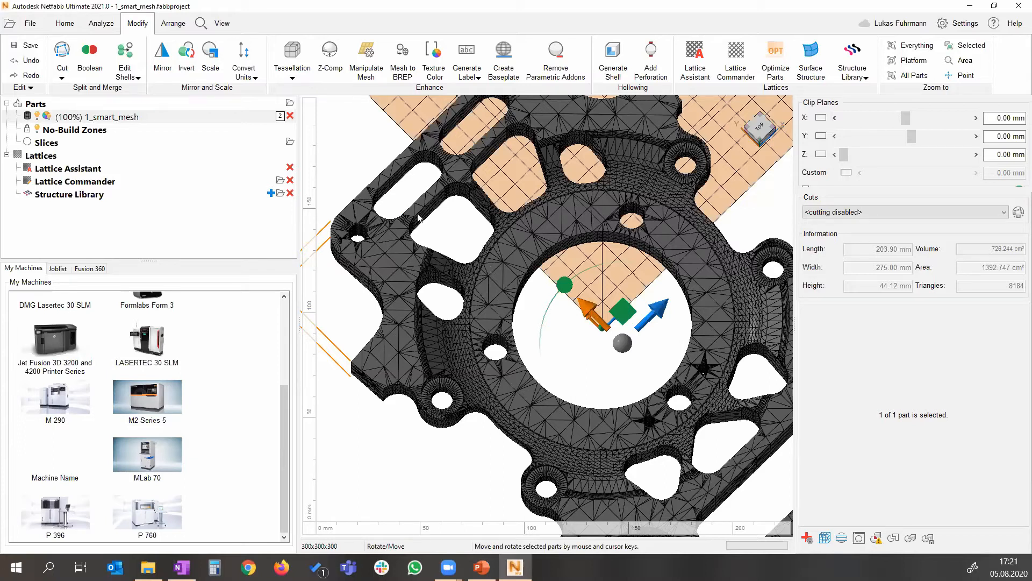
# Step: Move the part so that it lies fully inside the build platform's boundaries
pyautogui.scroll(-3, 571, 248)
pyautogui.scroll(2, 566, 258)
pyautogui.scroll(-5, 565, 257)
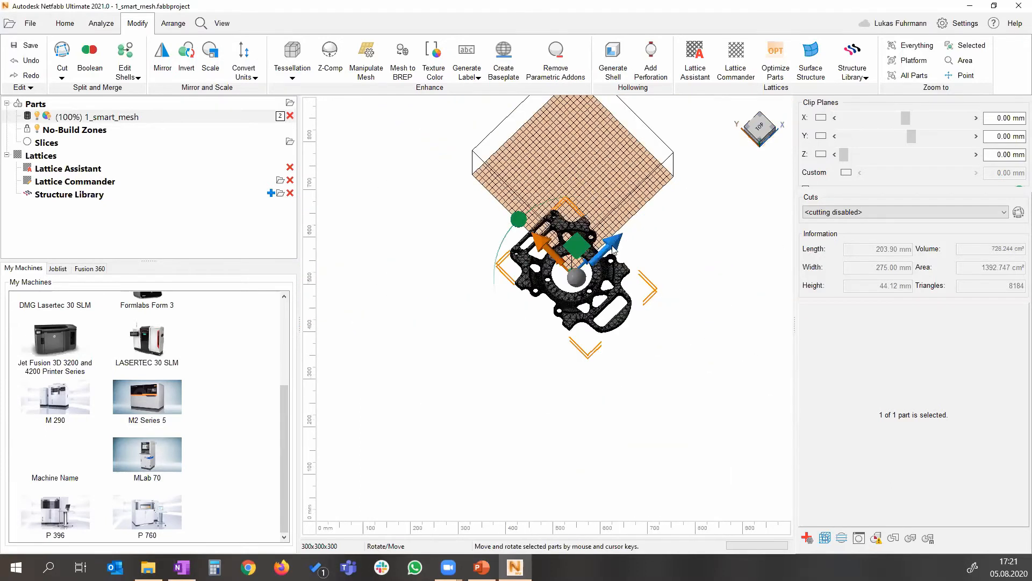
pyautogui.moveTo(591, 210); pyautogui.dragTo(547, 155)
pyautogui.scroll(7, 574, 192)
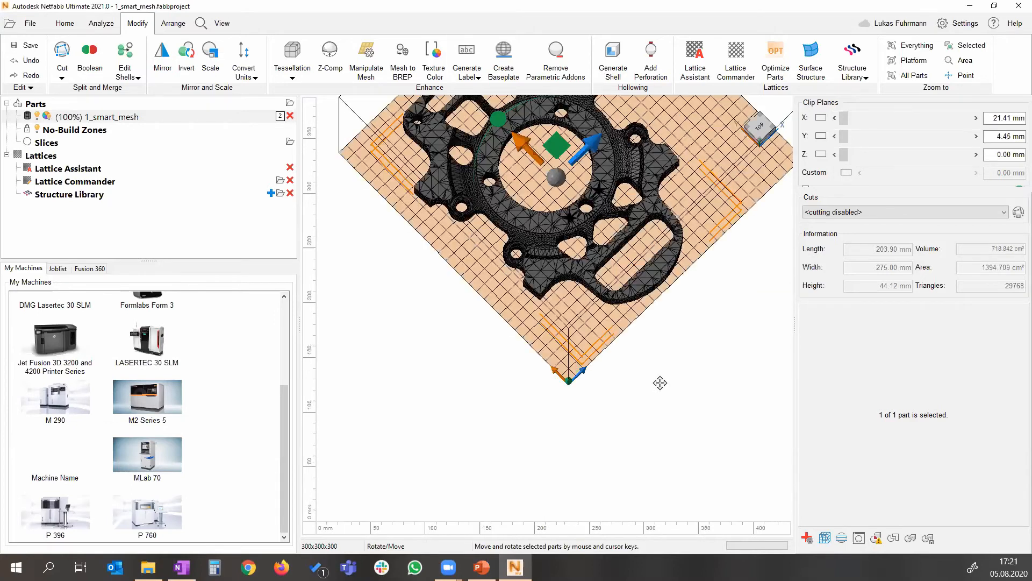
pyautogui.scroll(-3, 594, 263)
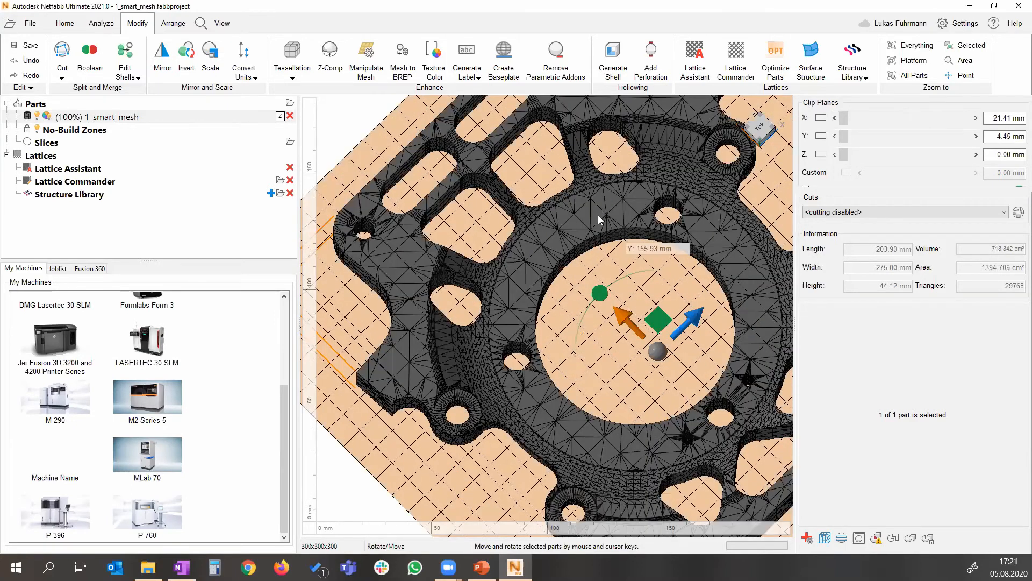
# Step: Start Orient Part for the mesh and search for orientations using Basic Ranking
pyautogui.scroll(1, 602, 321)
pyautogui.scroll(5, 604, 307)
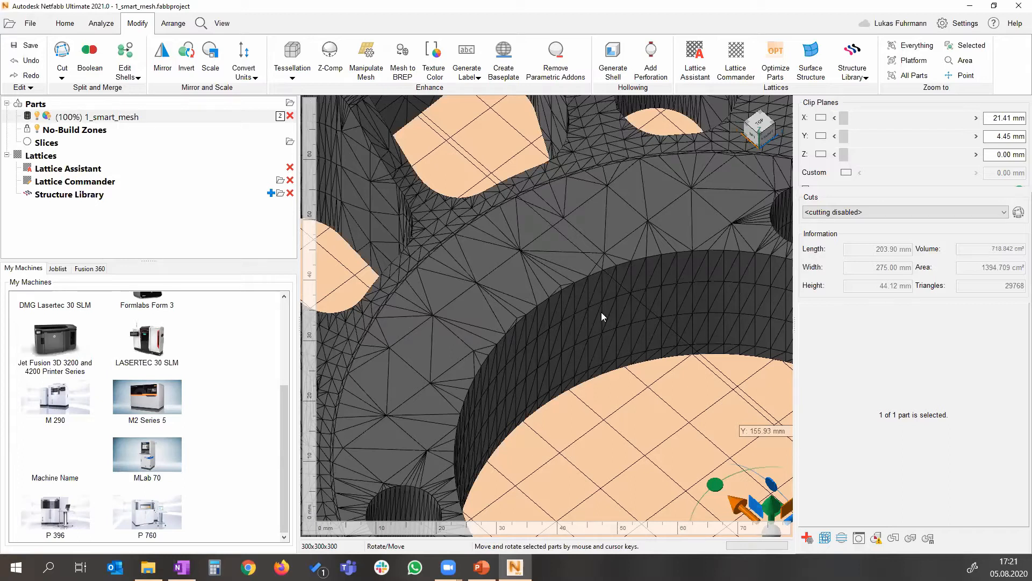
pyautogui.scroll(-1, 609, 307)
pyautogui.scroll(-3, 552, 313)
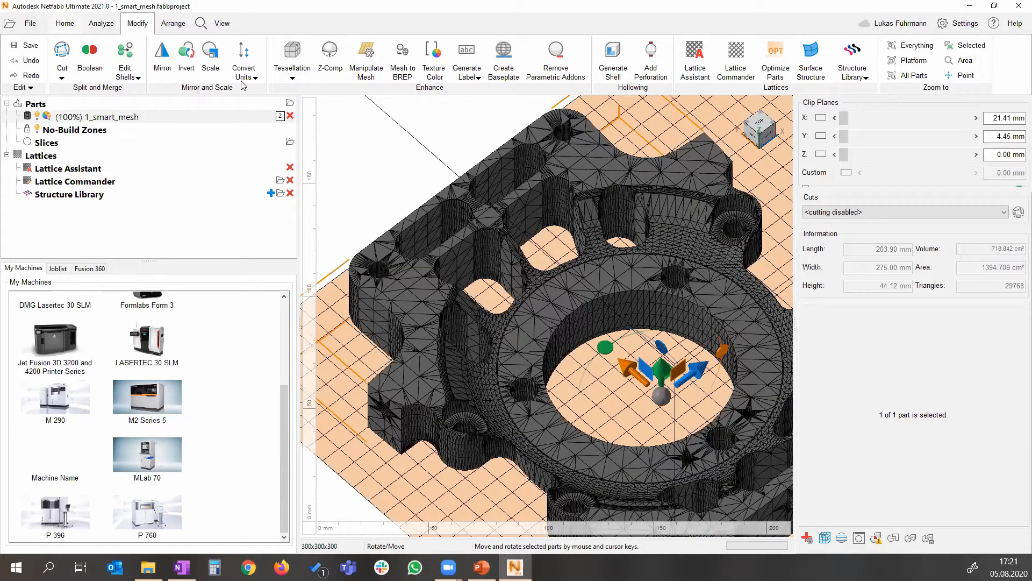
pyautogui.click(67, 24)
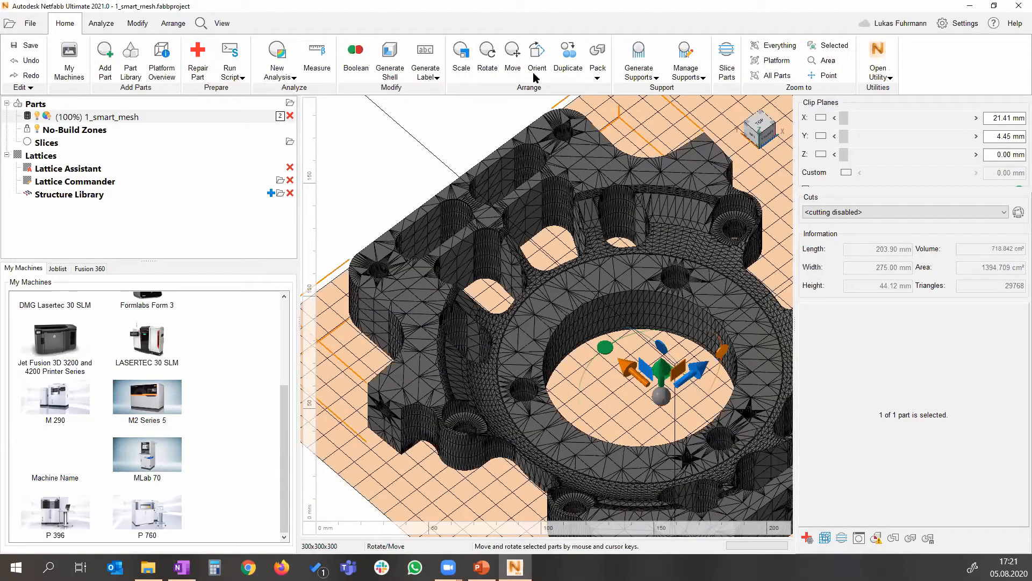
pyautogui.click(537, 58)
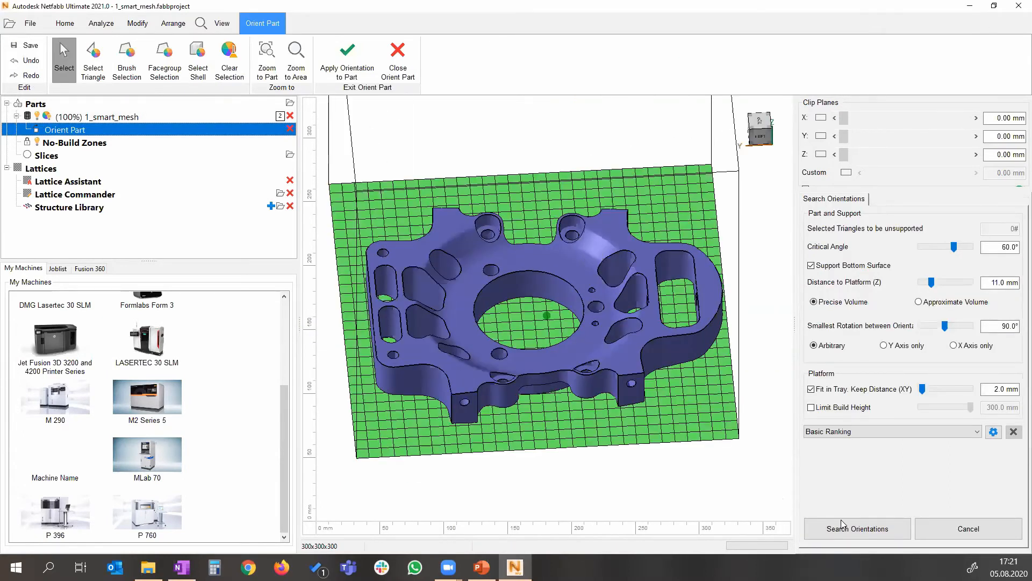
pyautogui.click(838, 518)
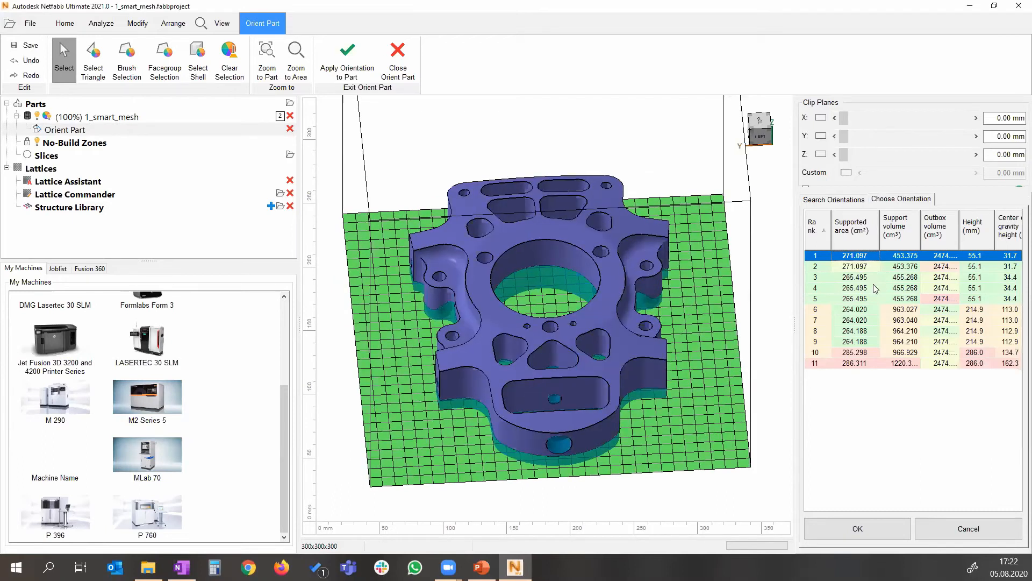
# Step: Preview the suggested part orientations ranked 2, 4 and 5, ending with the one ranked 7
pyautogui.click(873, 268)
pyautogui.click(871, 288)
pyautogui.press('Down')
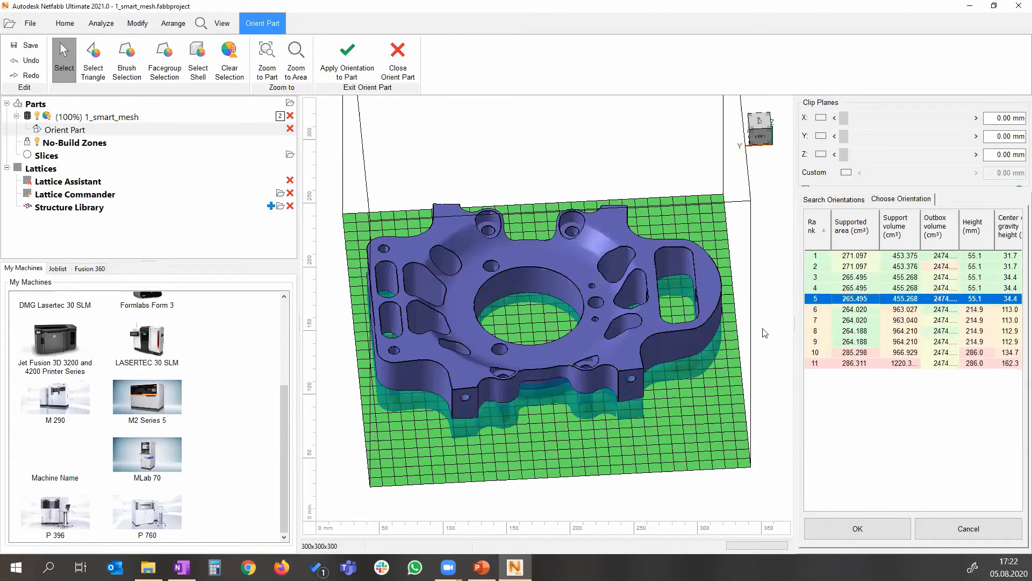
pyautogui.press('Down')
pyautogui.press('Down')
# Step: Examine the rank 7 upright orientation from several sides, checking the support volume beneath the part and in its openings
pyautogui.moveTo(730, 318); pyautogui.dragTo(443, 403, button='right')
pyautogui.scroll(5, 443, 404)
pyautogui.moveTo(443, 403); pyautogui.dragTo(558, 385, button='middle')
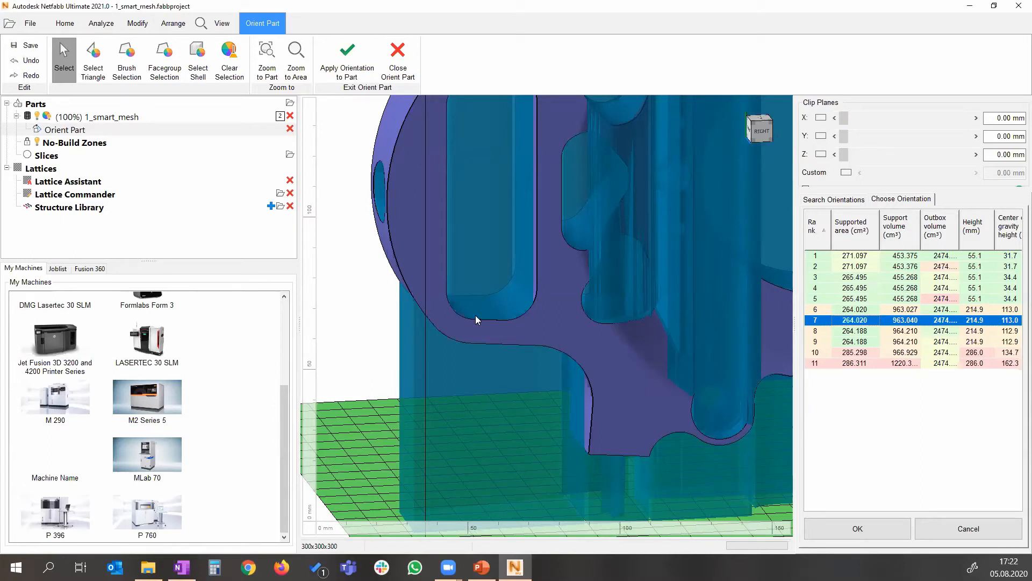
pyautogui.scroll(-5, 640, 347)
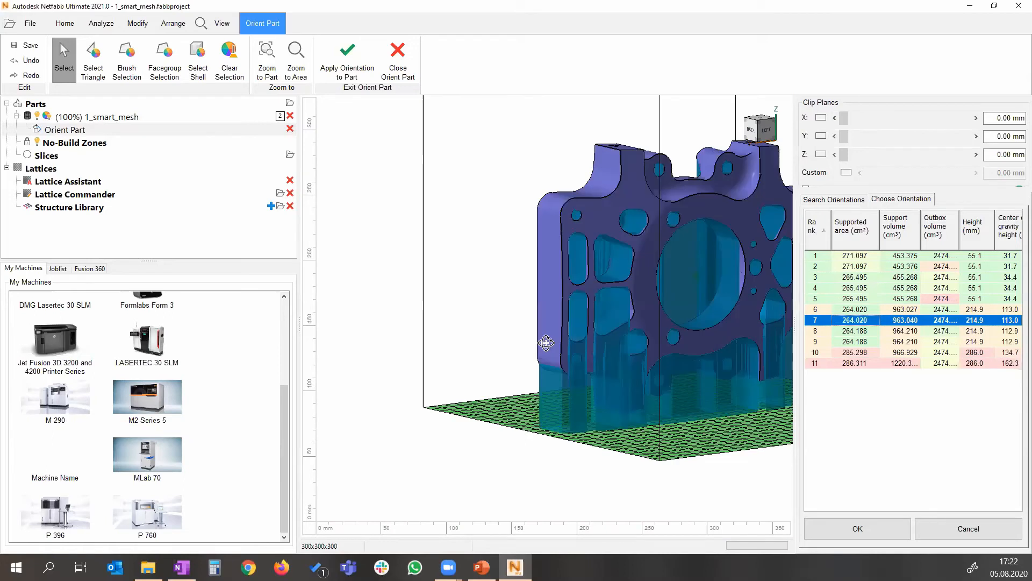
pyautogui.scroll(5, 587, 324)
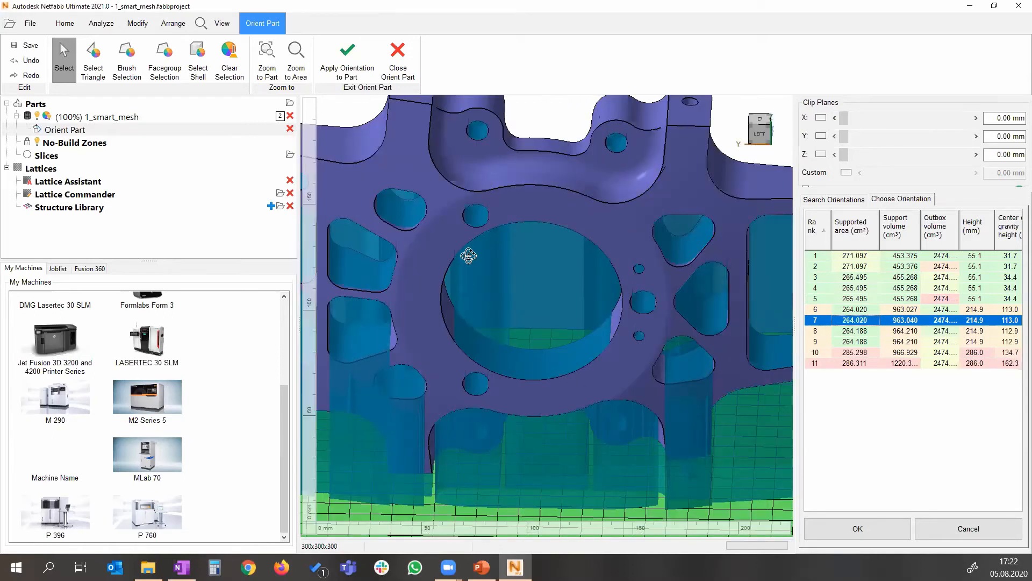
pyautogui.moveTo(468, 256); pyautogui.dragTo(494, 208, button='right')
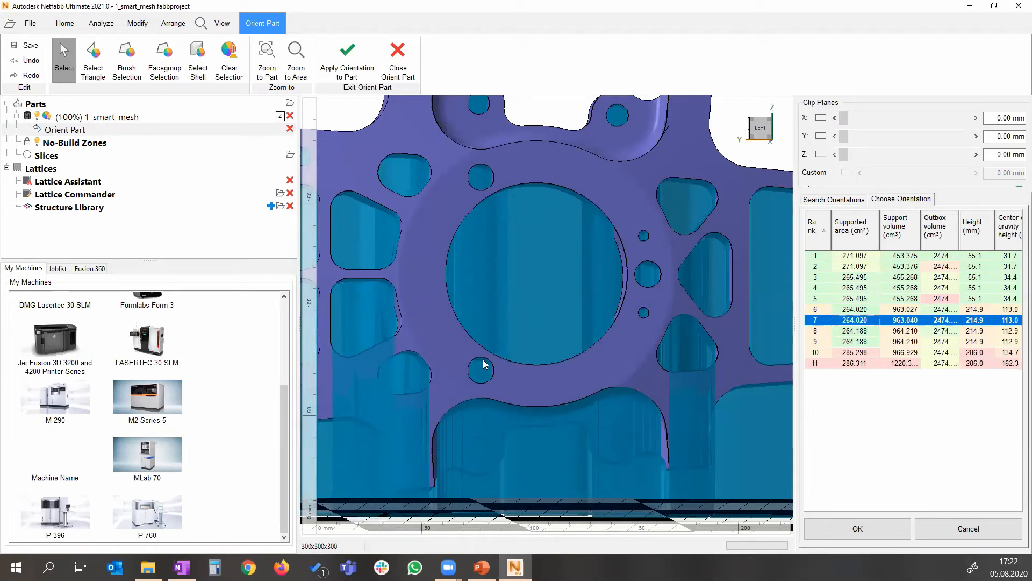
pyautogui.moveTo(583, 322); pyautogui.dragTo(609, 336, button='right')
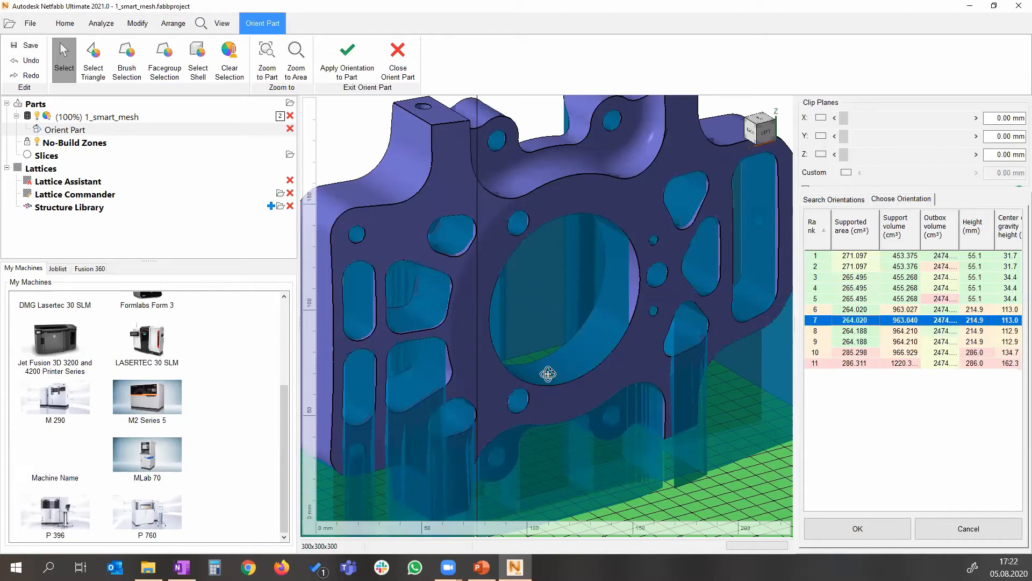
# Step: Brush-select the inner wall of the large central bore as surface without supports, and clear that selection
pyautogui.moveTo(534, 377); pyautogui.dragTo(535, 389, button='right')
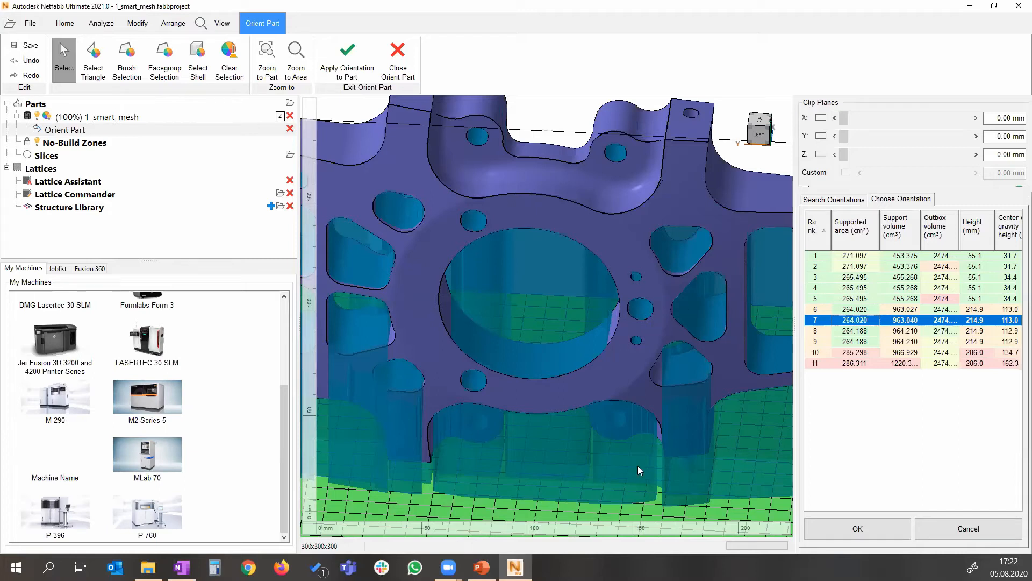
pyautogui.moveTo(611, 338); pyautogui.dragTo(570, 297, button='right')
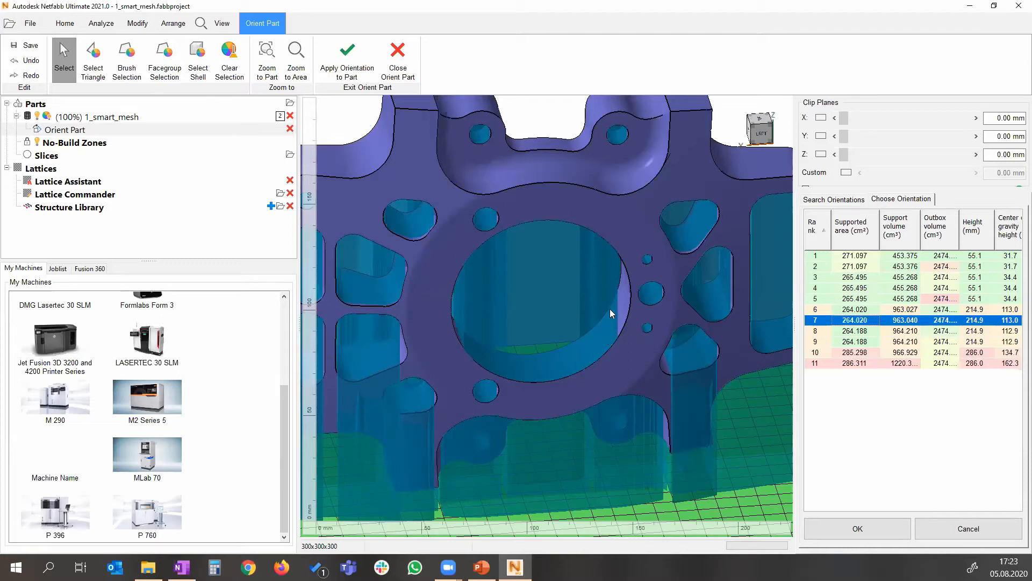
pyautogui.moveTo(505, 316); pyautogui.dragTo(325, 222, button='right')
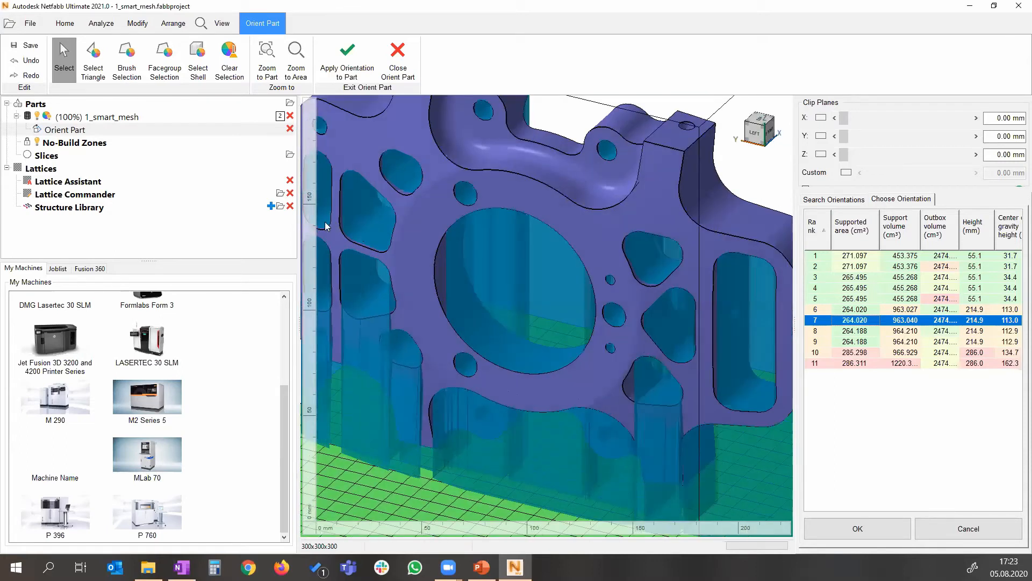
pyautogui.click(127, 58)
pyautogui.scroll(4, 452, 291)
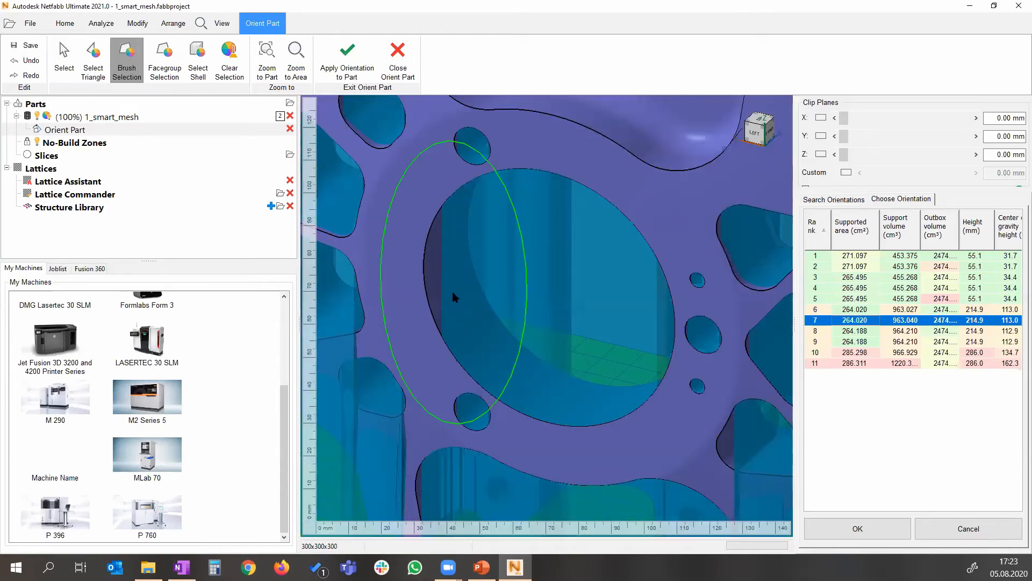
pyautogui.moveTo(456, 303)
pyautogui.mouseDown()
pyautogui.moveTo(488, 353)
pyautogui.moveTo(451, 290)
pyautogui.mouseUp()
pyautogui.moveTo(516, 368); pyautogui.dragTo(603, 376, button='right')
pyautogui.moveTo(666, 185); pyautogui.dragTo(711, 201, button='right')
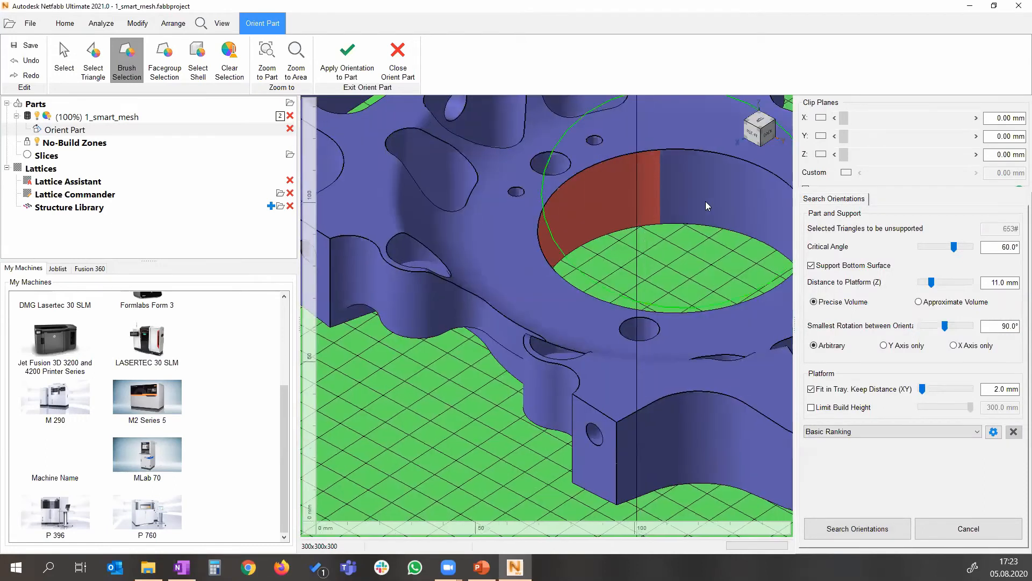
pyautogui.moveTo(705, 202); pyautogui.dragTo(773, 220)
pyautogui.moveTo(773, 220); pyautogui.dragTo(367, 200, button='right')
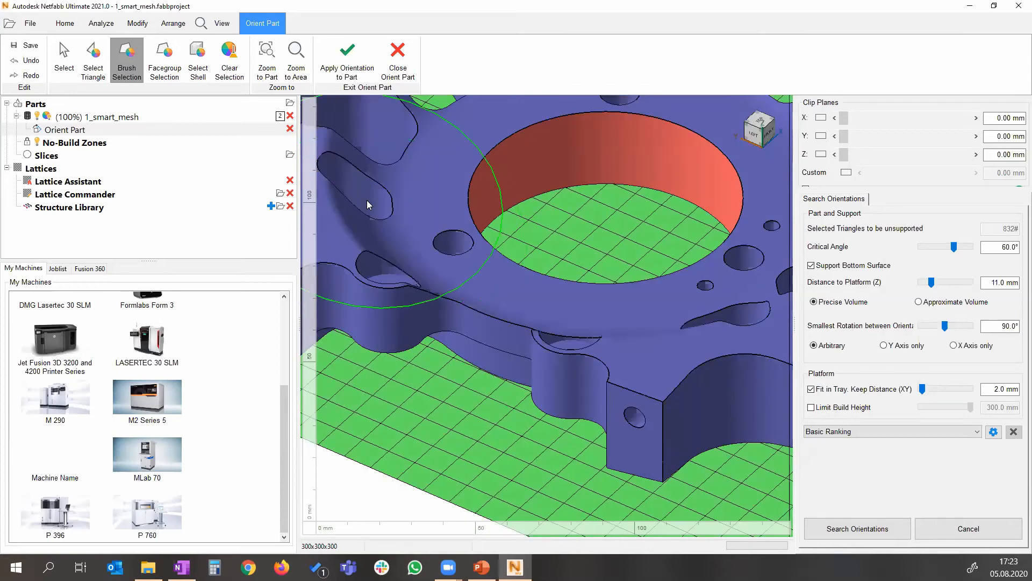
pyautogui.scroll(-3, 511, 225)
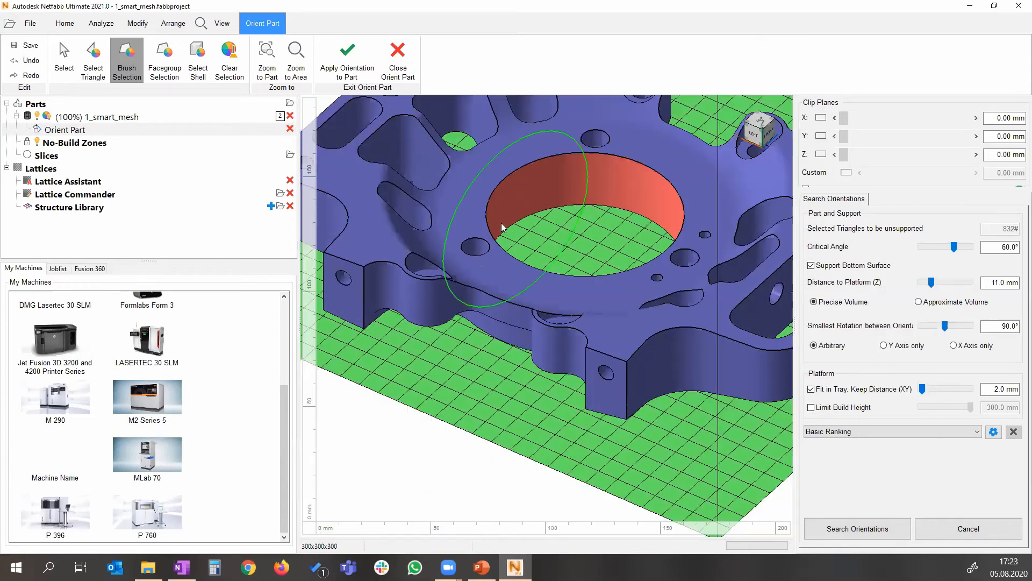
pyautogui.scroll(-1, 501, 223)
pyautogui.moveTo(557, 216); pyautogui.dragTo(532, 318, button='middle')
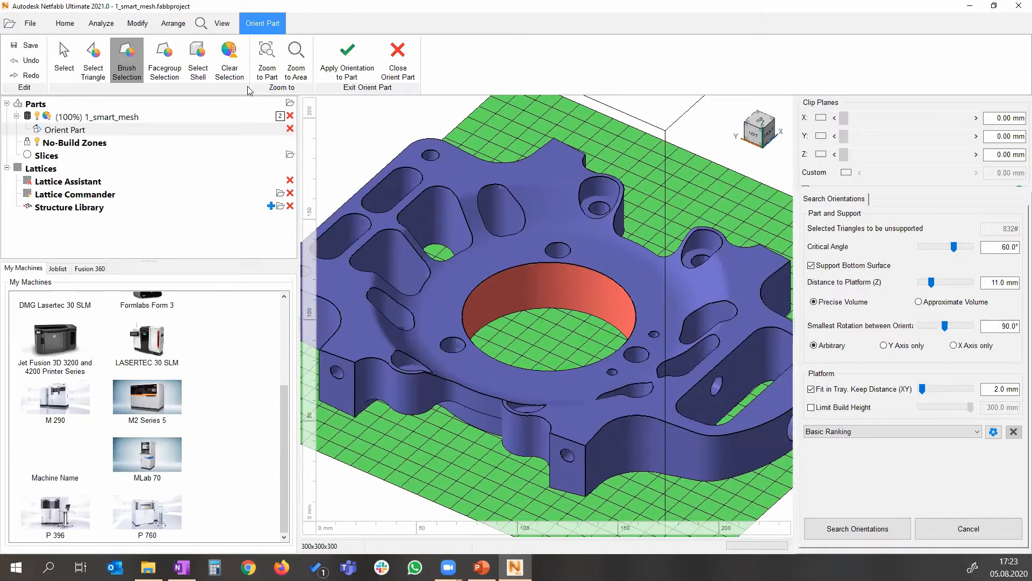
pyautogui.click(233, 63)
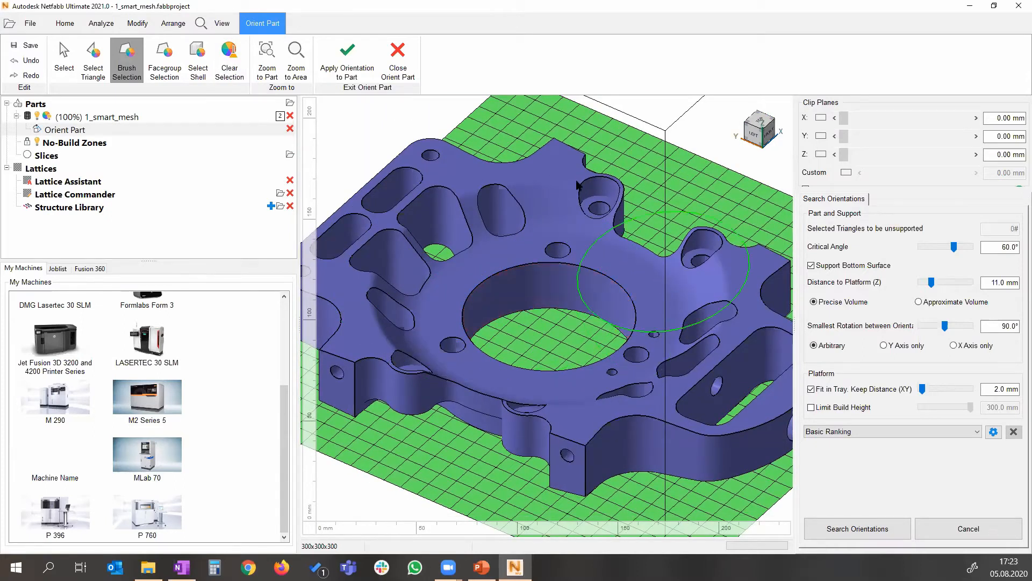
# Step: Mark the central bore's whole inner wall as unsupported using Facegroup Selection and rerun the orientation search with Basic Ranking
pyautogui.click(179, 72)
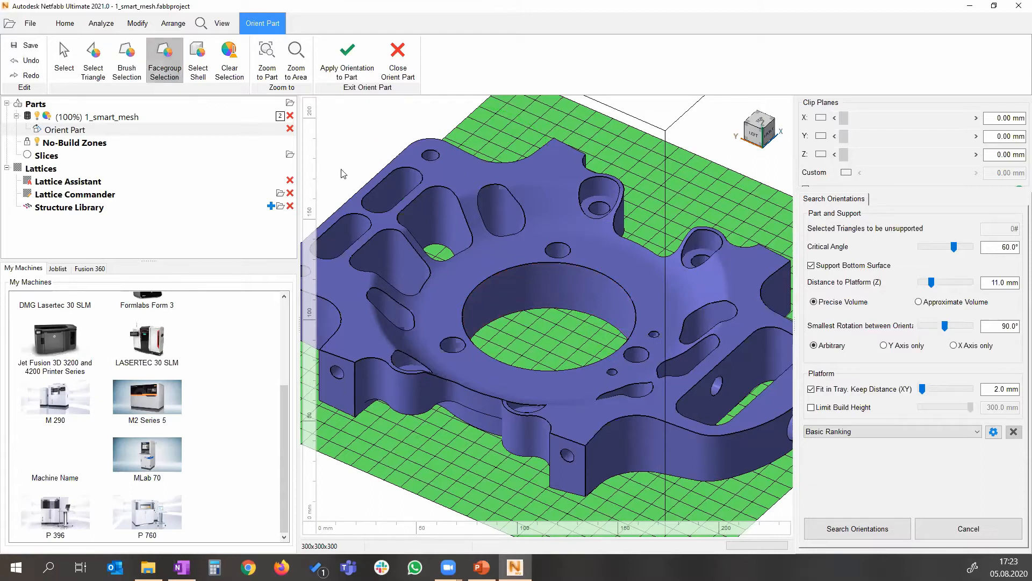
pyautogui.click(522, 281)
pyautogui.moveTo(350, 341); pyautogui.dragTo(594, 347, button='right')
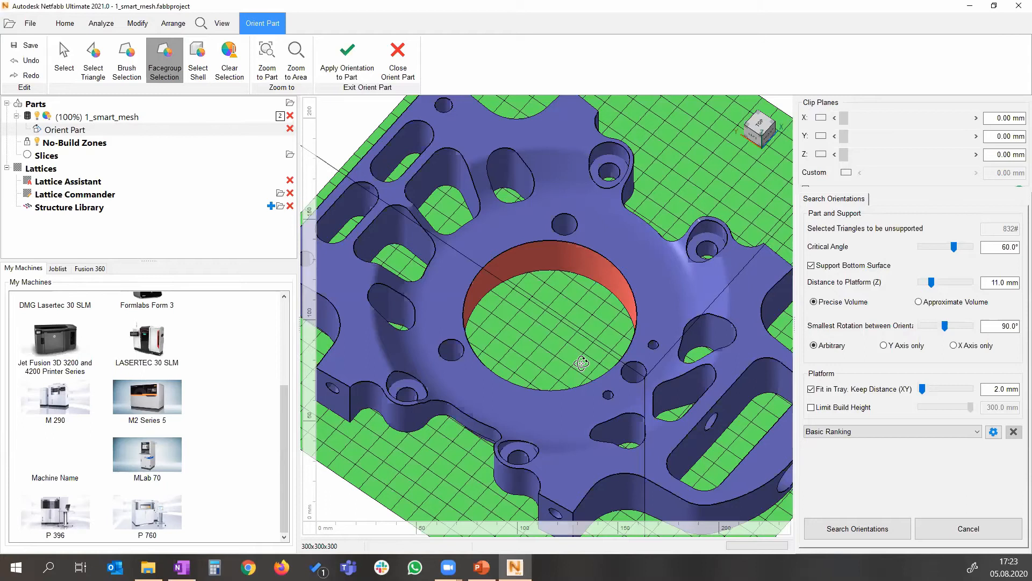
pyautogui.moveTo(581, 364); pyautogui.dragTo(811, 497, button='right')
pyautogui.click(843, 527)
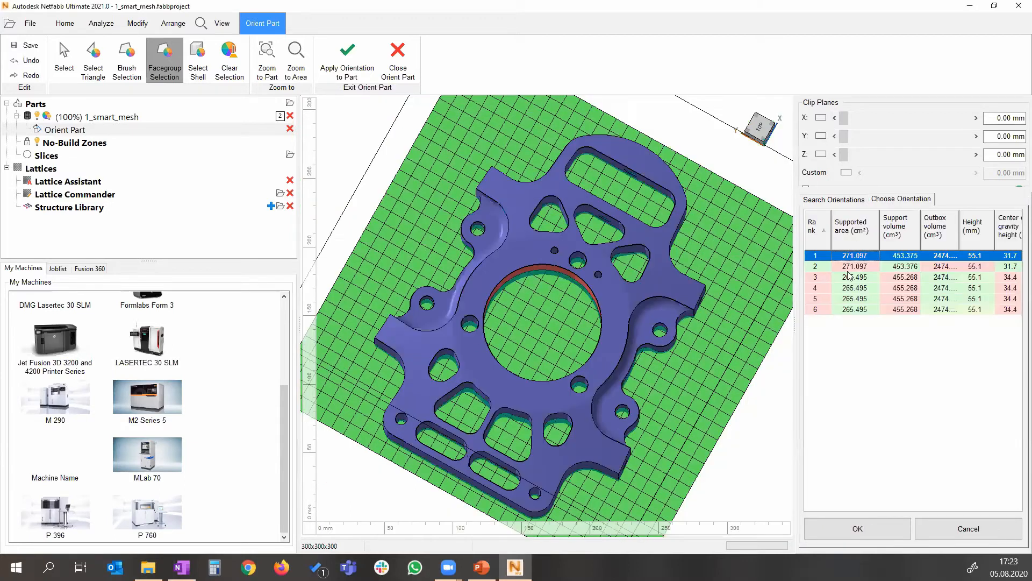
# Step: Preview the lower-ranked flat orientations in the new results and accept the one ranked 6
pyautogui.click(859, 299)
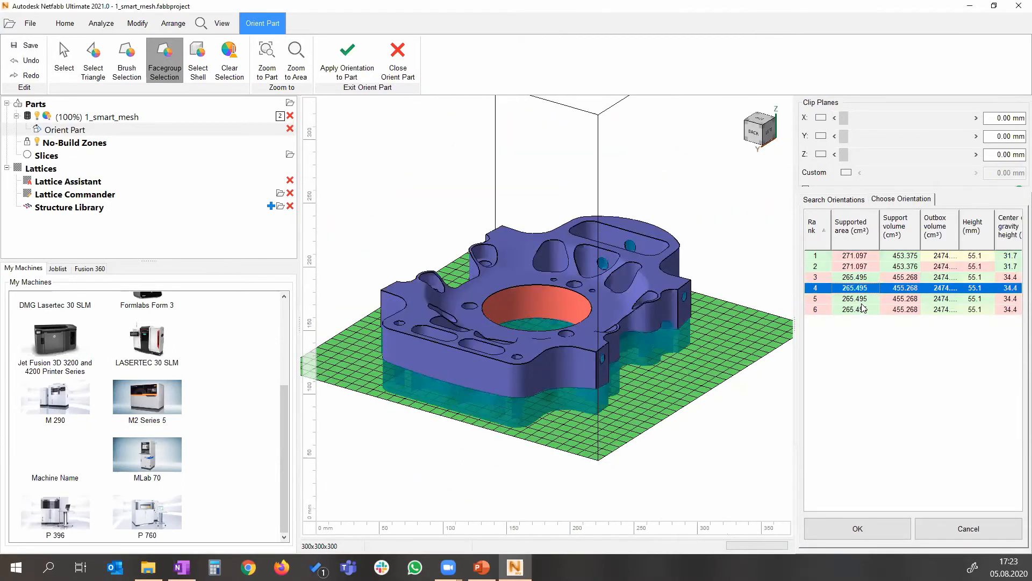
pyautogui.click(860, 309)
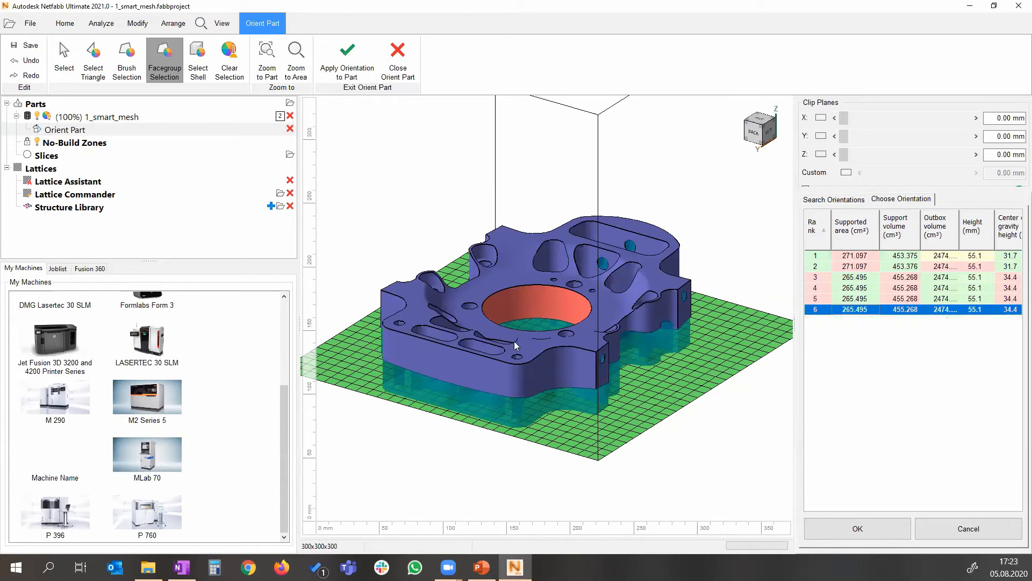
pyautogui.moveTo(507, 353); pyautogui.dragTo(513, 395, button='right')
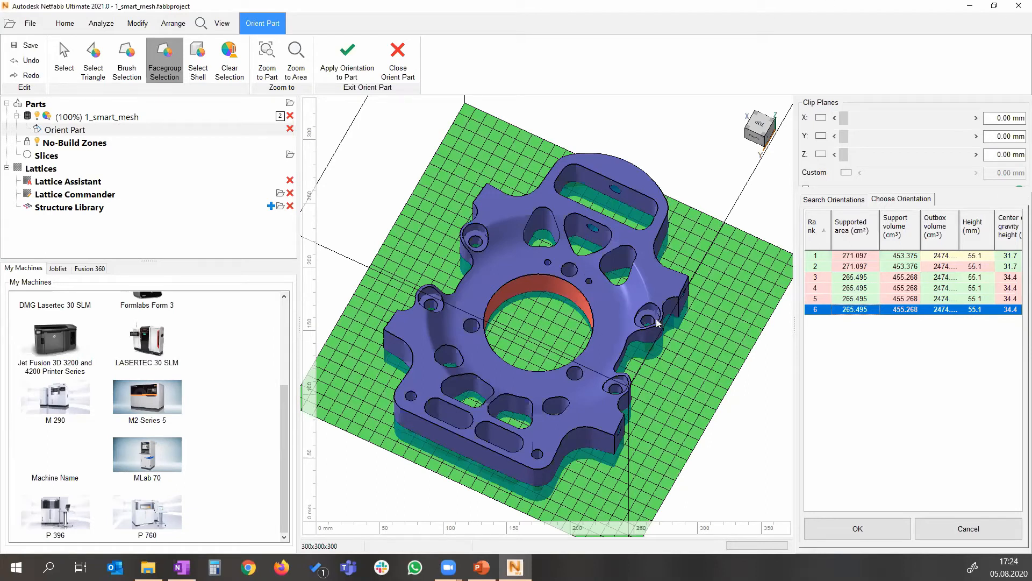
pyautogui.click(871, 526)
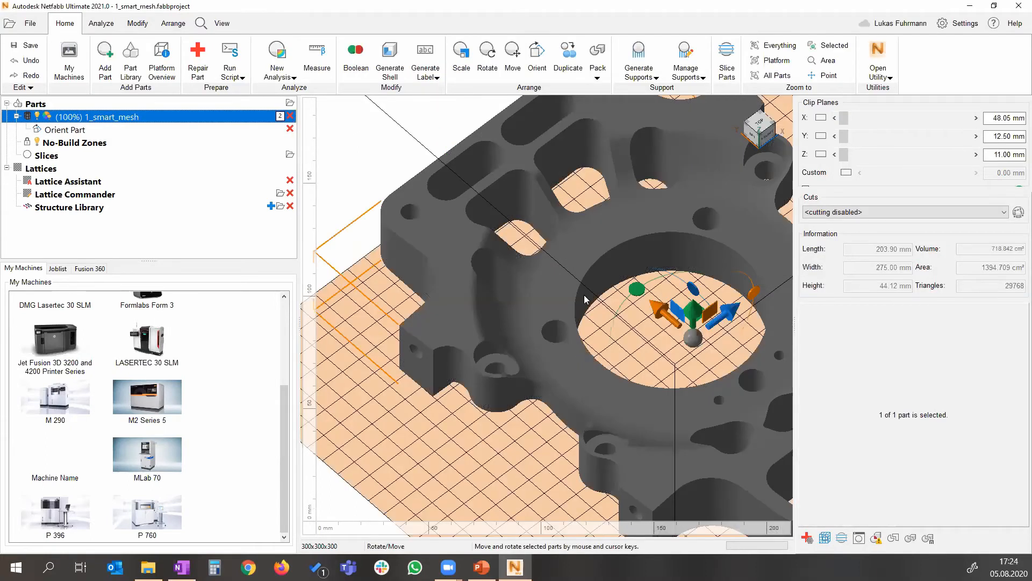
# Step: Start a polygon cut on the part in the top view, accepting the loss of its parametric association
pyautogui.scroll(-1, 540, 330)
pyautogui.moveTo(358, 201); pyautogui.dragTo(339, 197, button='right')
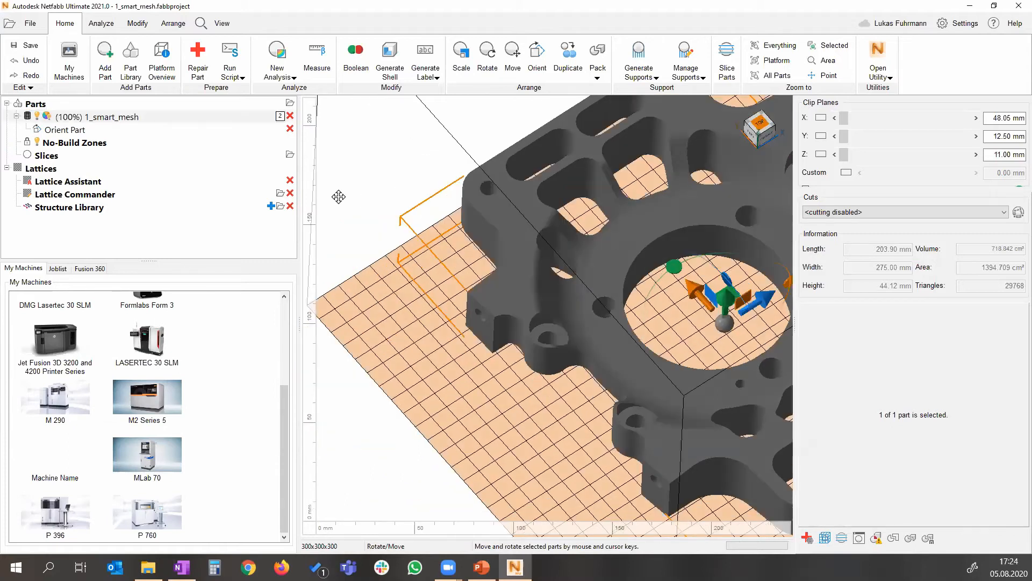
pyautogui.press('5')
pyautogui.press('5')
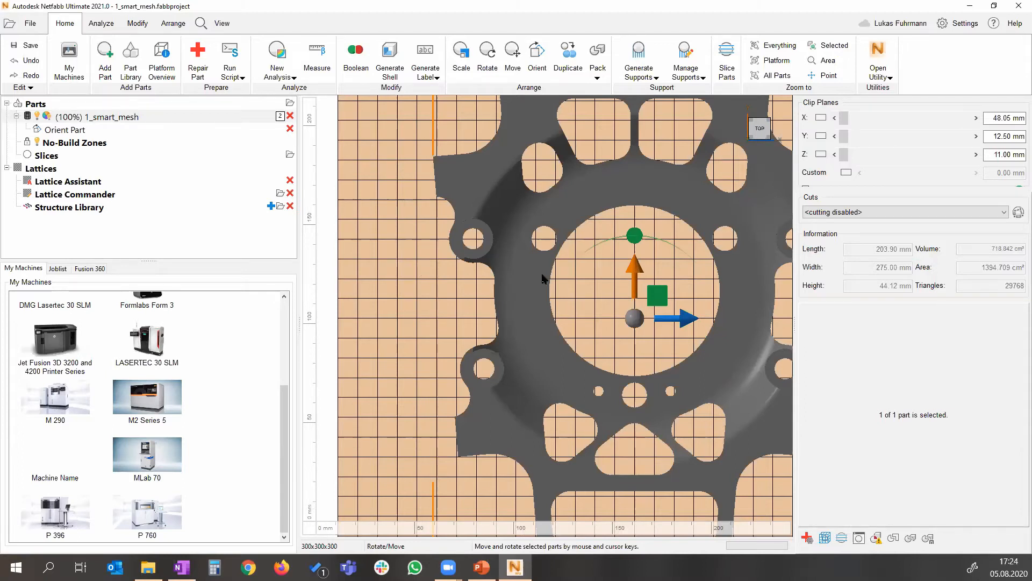
pyautogui.scroll(-1, 545, 282)
pyautogui.scroll(-3, 546, 282)
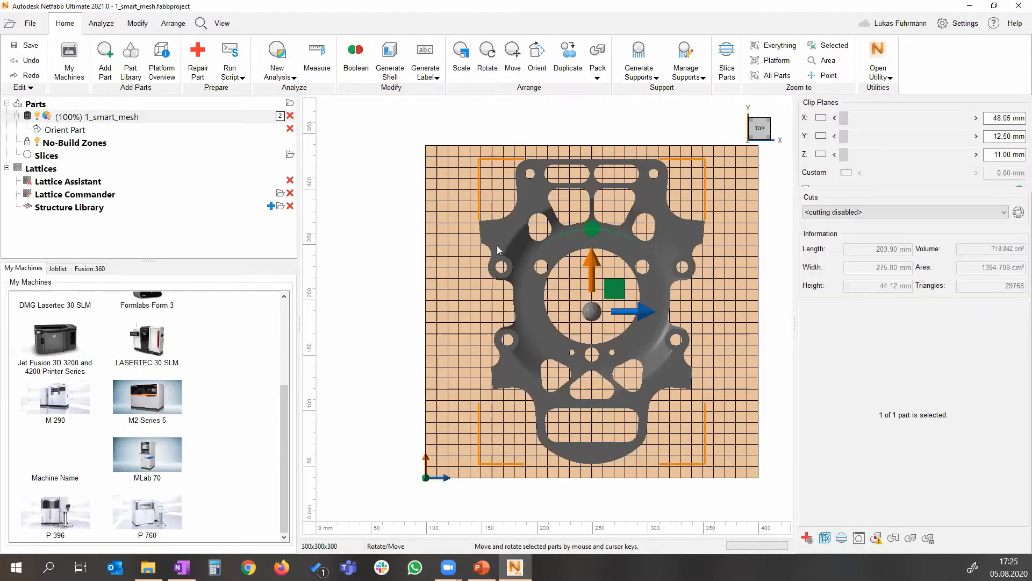
pyautogui.click(138, 24)
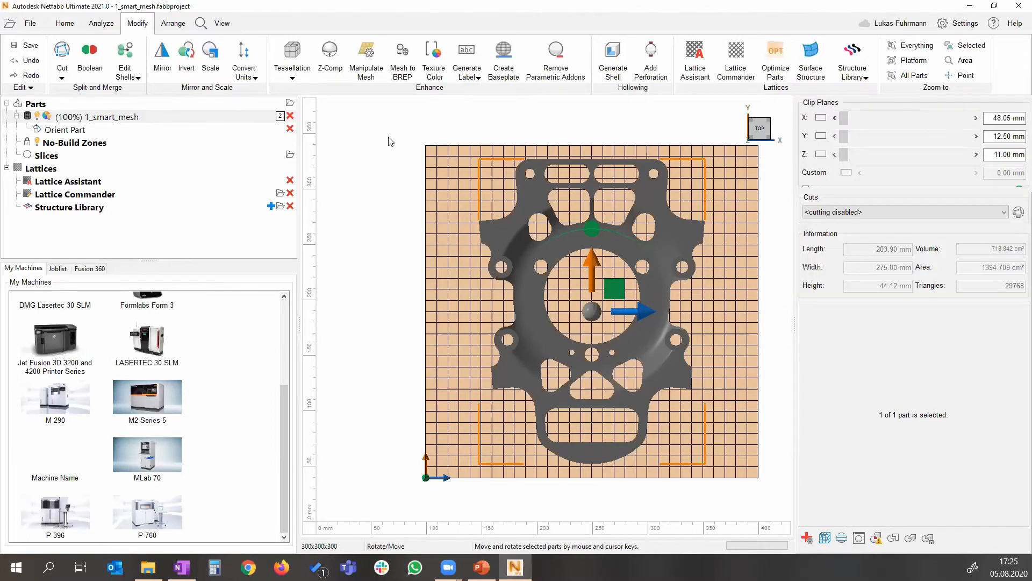
pyautogui.click(62, 57)
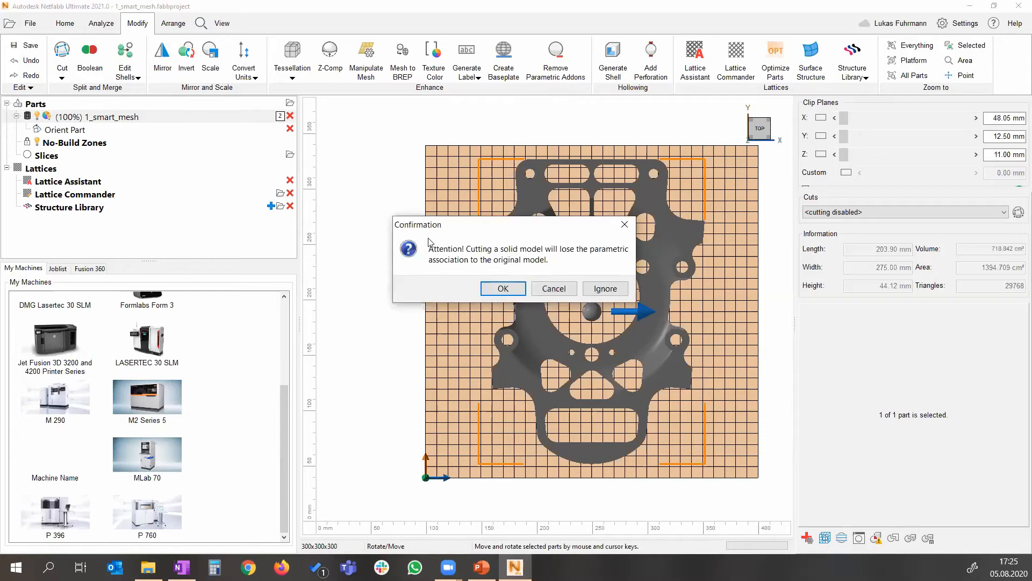
pyautogui.click(494, 293)
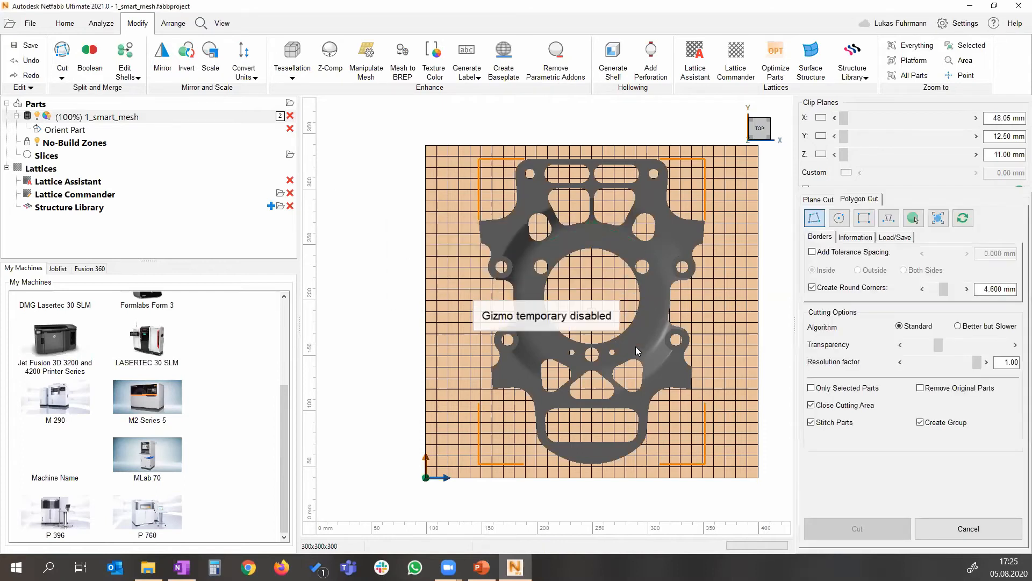
# Step: Outline the lower half of the part with a four-point cutting polygon whose upper edge crosses the central bore
pyautogui.moveTo(604, 368); pyautogui.dragTo(591, 336, button='middle')
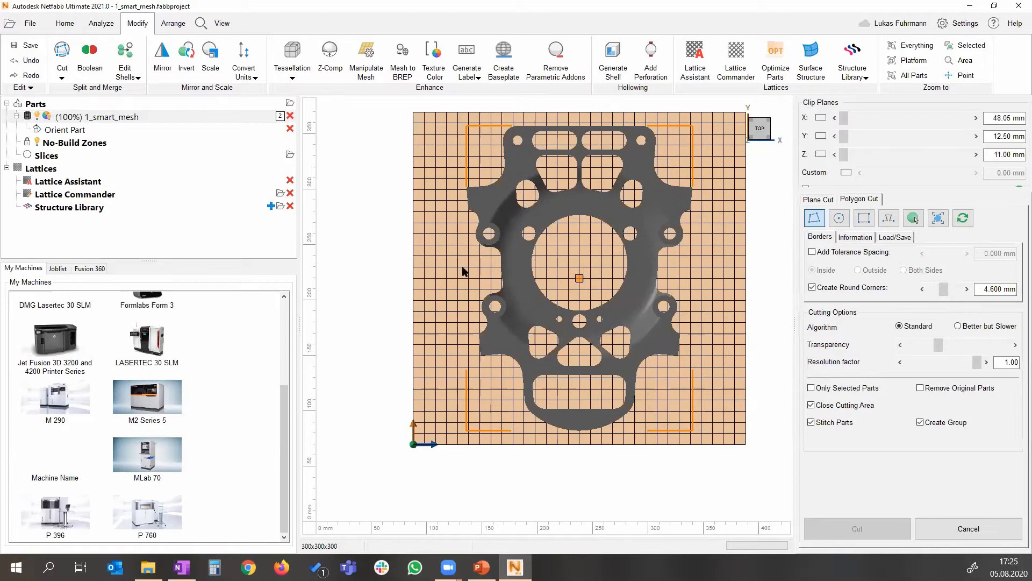
pyautogui.click(447, 262)
pyautogui.click(708, 270)
pyautogui.click(709, 458)
pyautogui.click(506, 455)
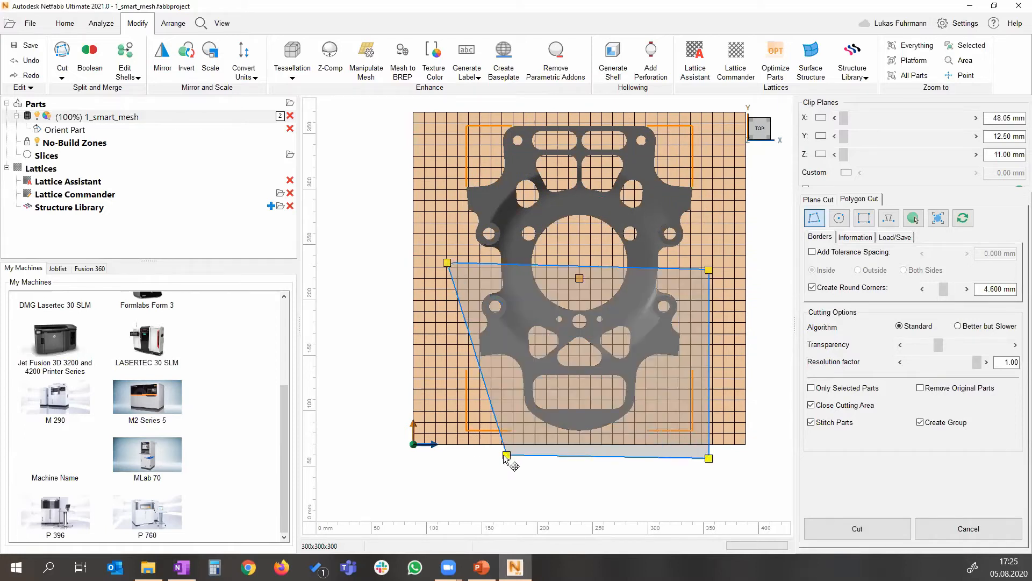
# Step: Adjust the polygon's corners so it fully encloses the part's lower half and its upper edge runs nearly horizontally through the bore
pyautogui.moveTo(506, 455); pyautogui.dragTo(442, 456)
pyautogui.moveTo(441, 269); pyautogui.dragTo(444, 275)
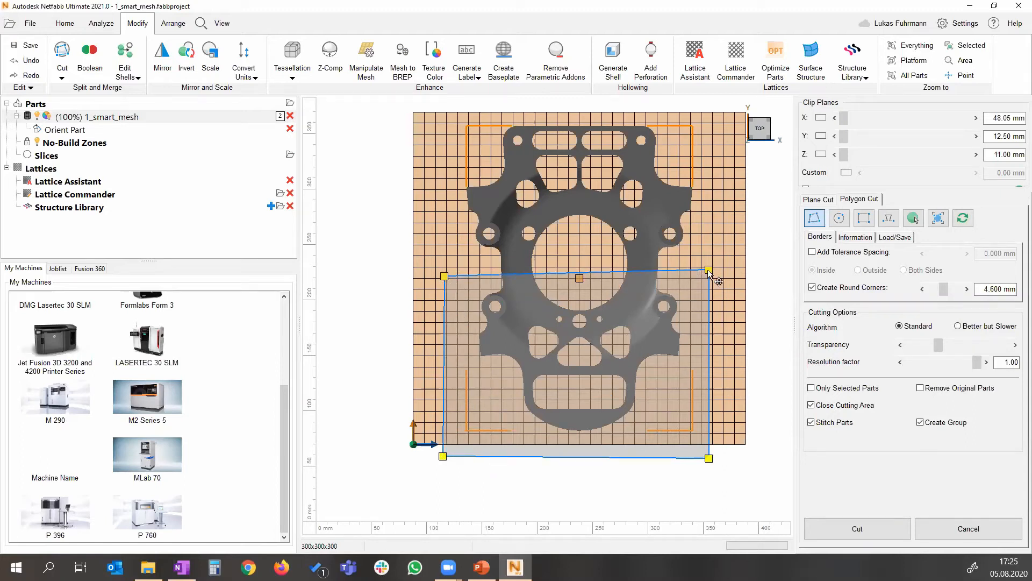
pyautogui.moveTo(707, 269); pyautogui.dragTo(716, 267)
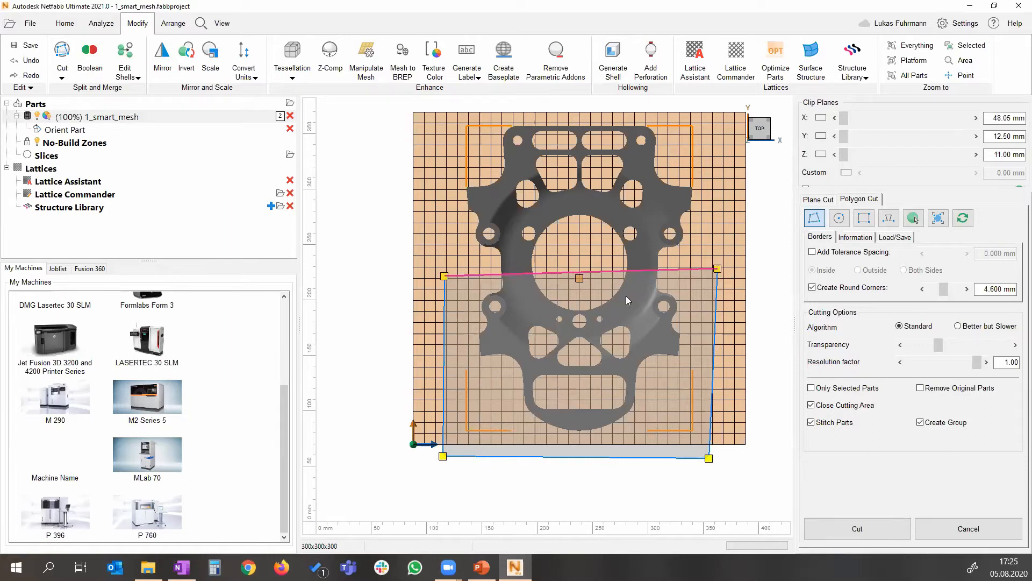
pyautogui.scroll(2, 626, 296)
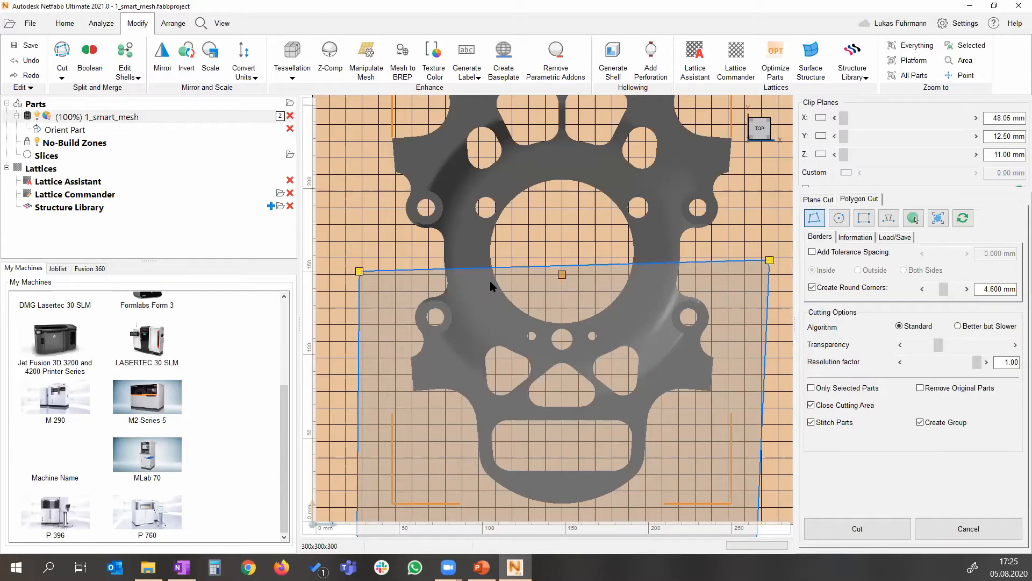
pyautogui.moveTo(360, 270); pyautogui.dragTo(360, 268)
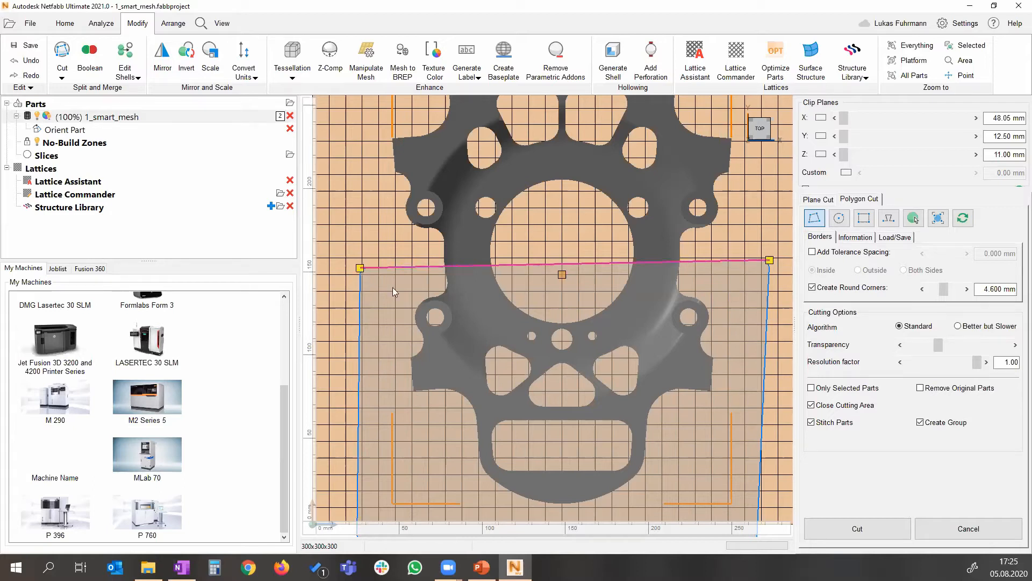
# Step: Add dovetail pins along the polygon's upper edge, spaced 49.22 mm, with height 24.61 mm, lower width 16.41 mm and upper width 32.81 mm
pyautogui.rightClick(456, 272)
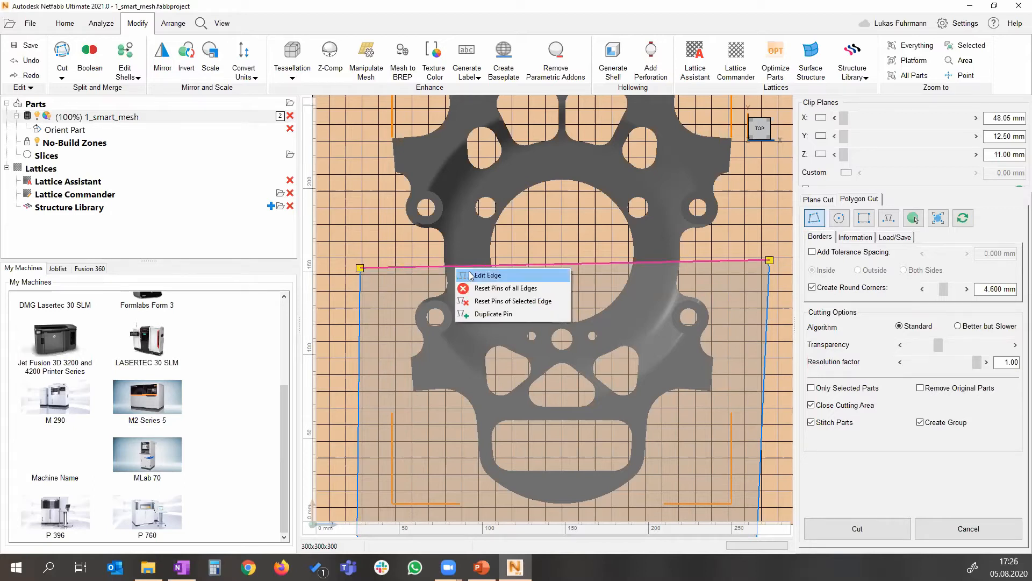
pyautogui.click(467, 275)
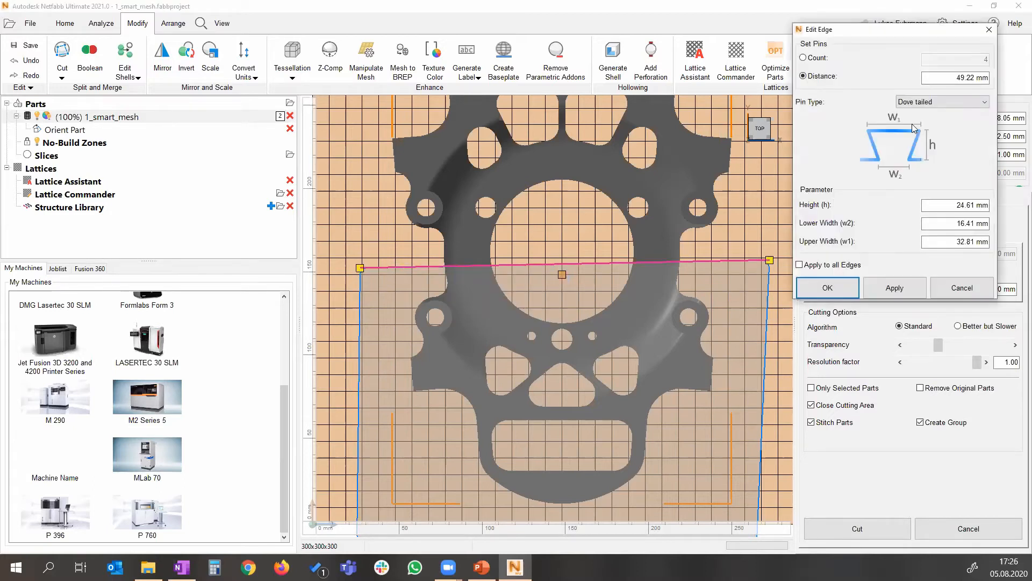
pyautogui.click(896, 288)
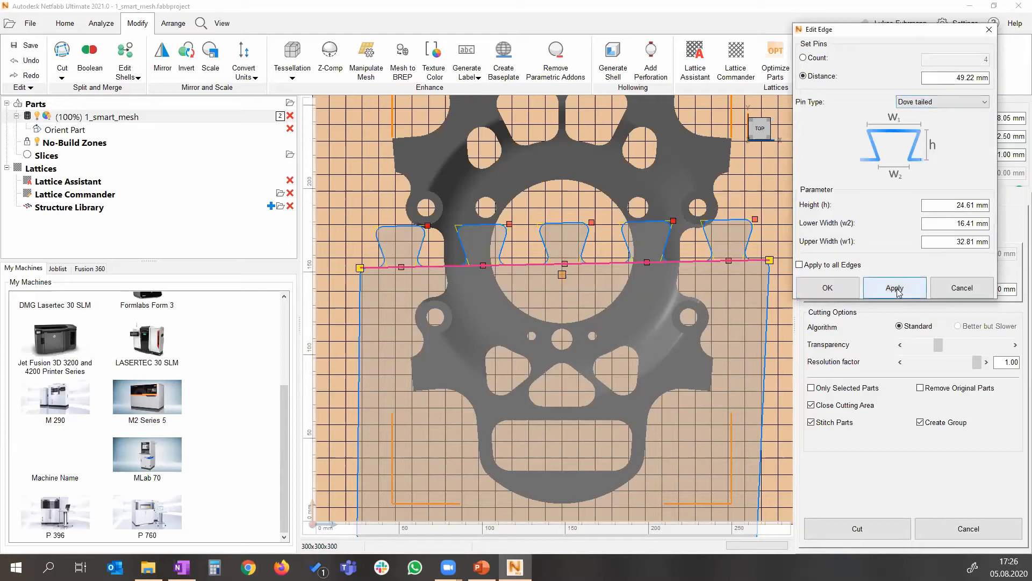
pyautogui.click(820, 287)
# Step: Flatten the dovetail pins and shift them along the cutting edge so two of them sit in the solid material on either side of the bore
pyautogui.scroll(3, 500, 239)
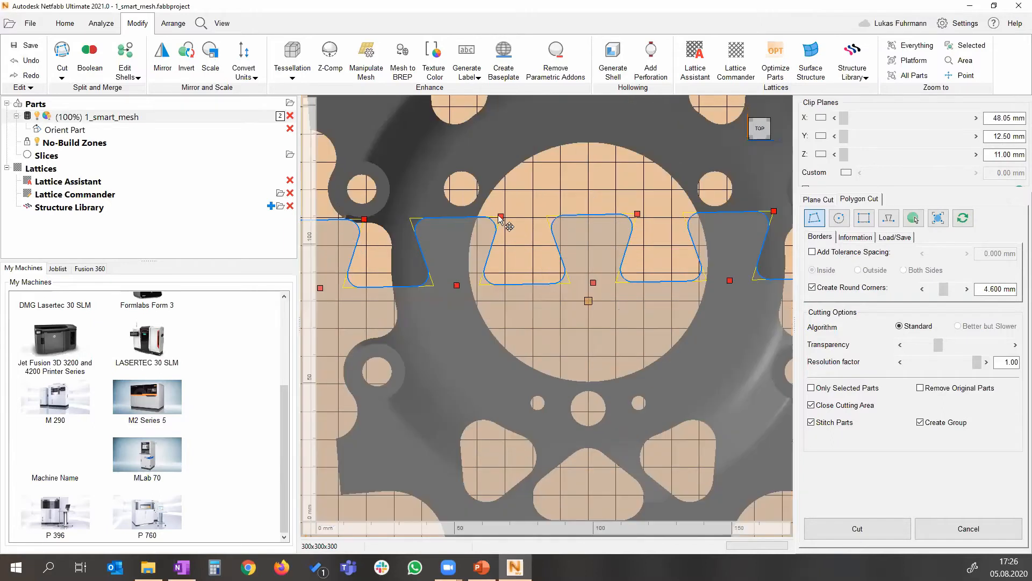
pyautogui.moveTo(485, 237); pyautogui.dragTo(494, 246)
pyautogui.moveTo(454, 289); pyautogui.dragTo(429, 289)
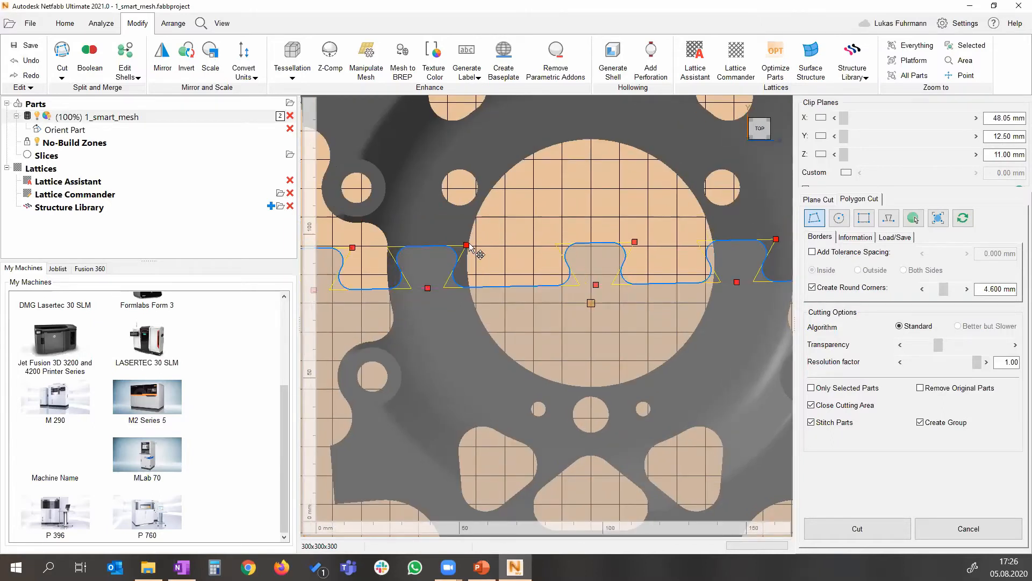
pyautogui.moveTo(466, 247); pyautogui.dragTo(456, 260)
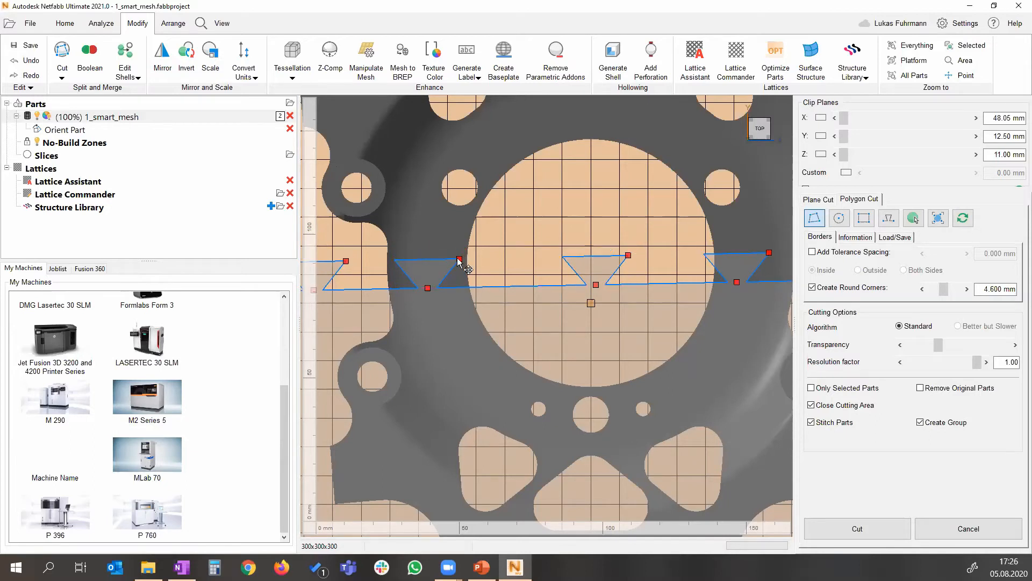
pyautogui.moveTo(707, 213); pyautogui.dragTo(554, 201, button='middle')
pyautogui.moveTo(584, 271); pyautogui.dragTo(599, 272)
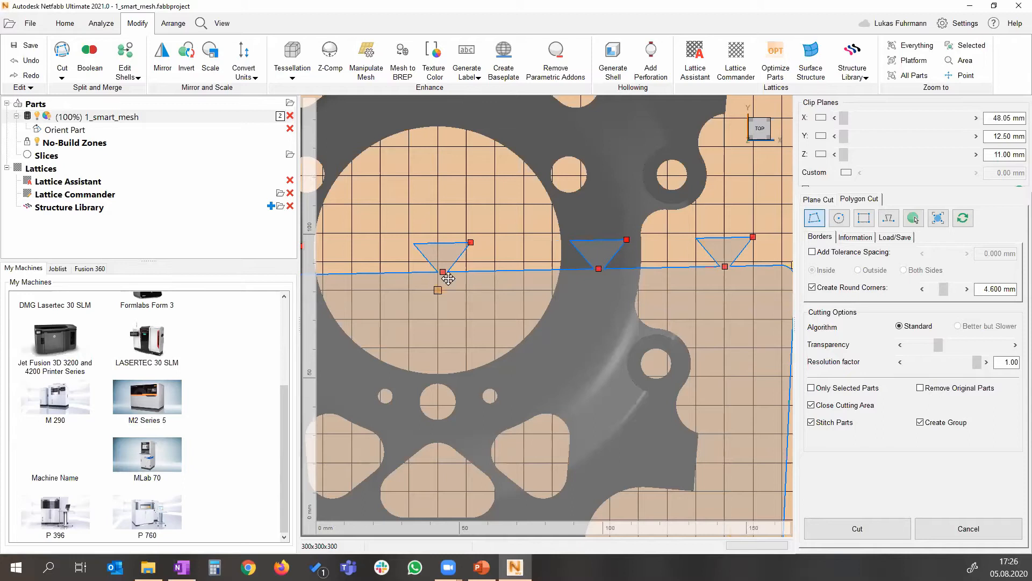
# Step: Widen the dovetail pins slightly and cut the part along the polygon
pyautogui.moveTo(383, 272); pyautogui.dragTo(483, 245, button='middle')
pyautogui.scroll(-1, 483, 245)
pyautogui.moveTo(397, 235); pyautogui.dragTo(443, 237, button='middle')
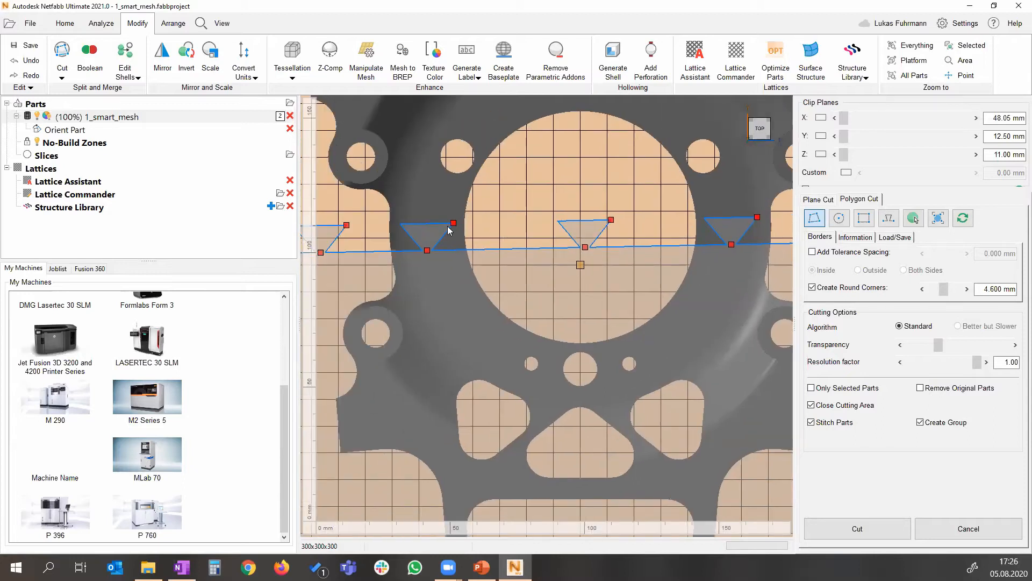
pyautogui.moveTo(454, 223); pyautogui.dragTo(457, 224)
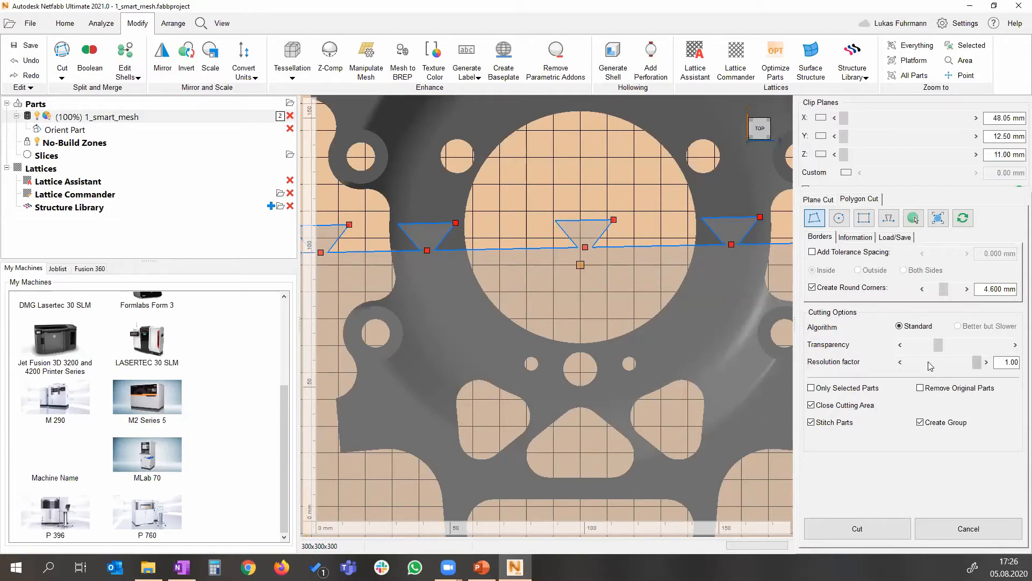
pyautogui.scroll(-5, 561, 298)
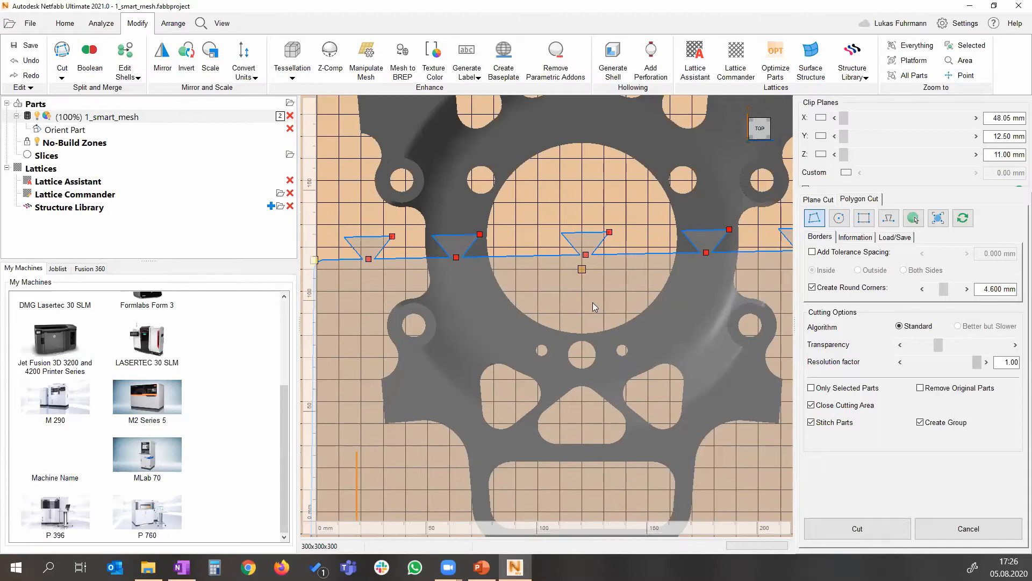
pyautogui.click(850, 528)
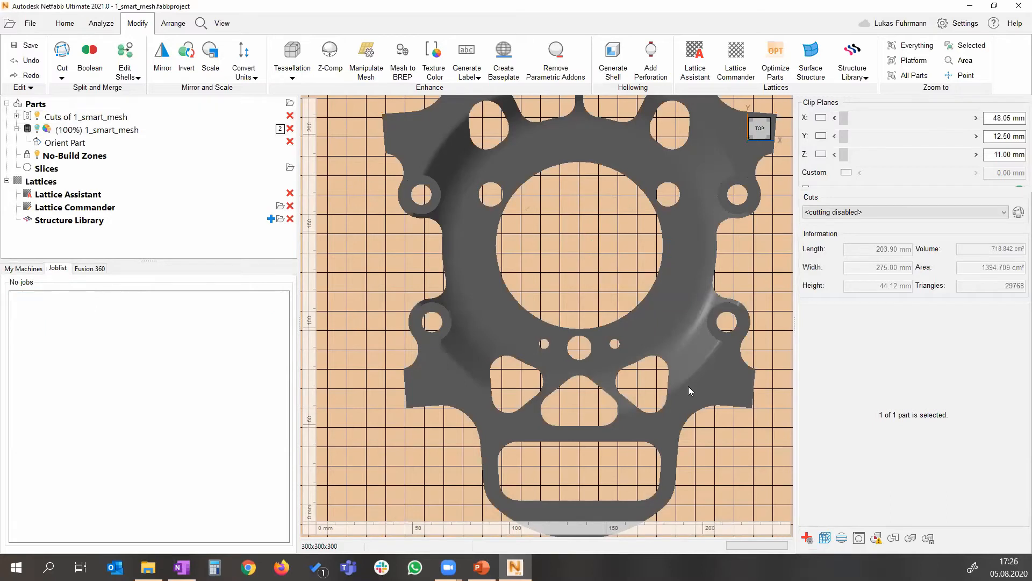
# Step: Move the lower cut half -19.16 mm in Y, away from the upper half, and display the triangle mesh on both halves
pyautogui.click(497, 319)
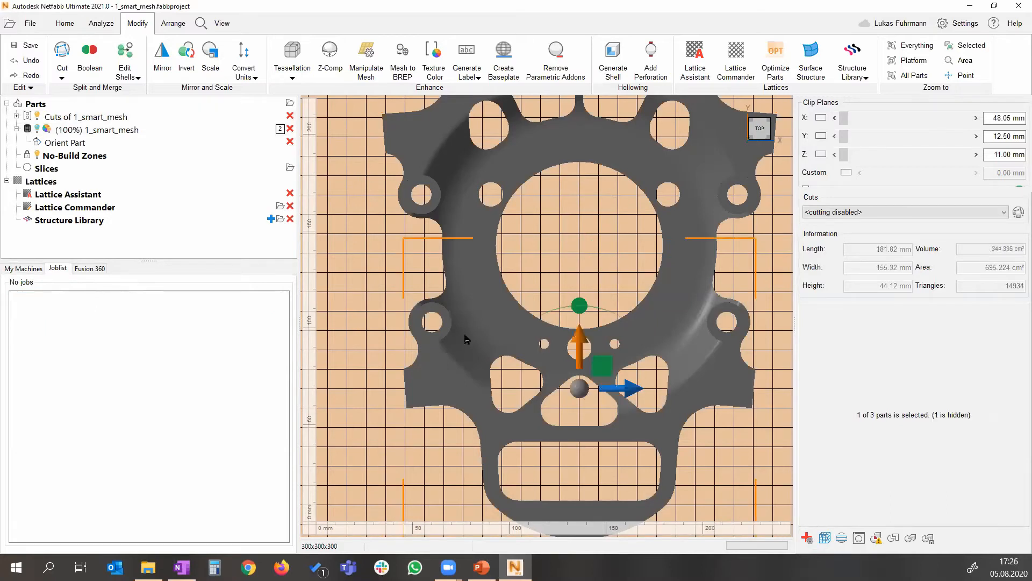
pyautogui.moveTo(582, 360); pyautogui.dragTo(582, 397)
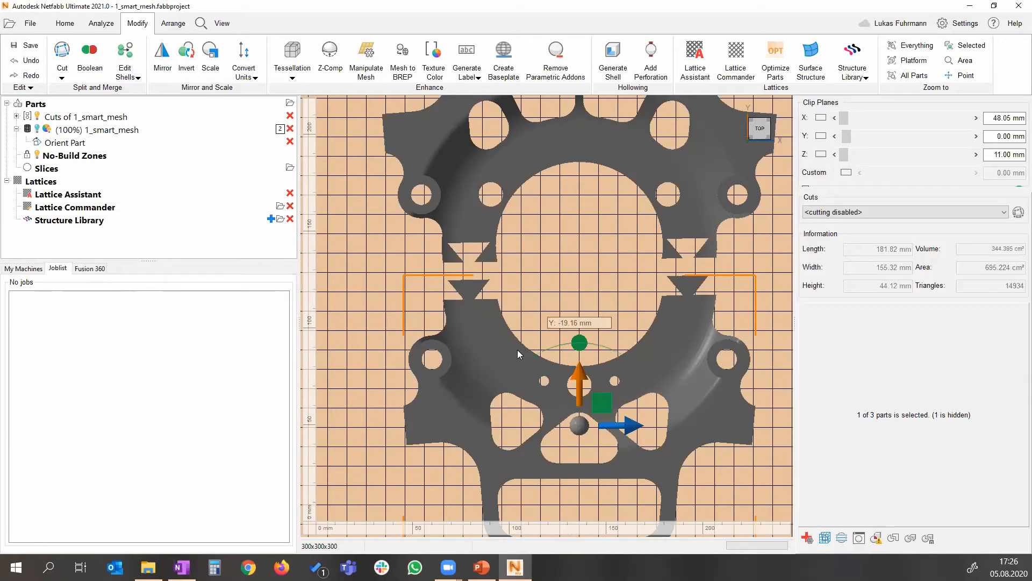
pyautogui.moveTo(523, 343); pyautogui.dragTo(485, 251, button='right')
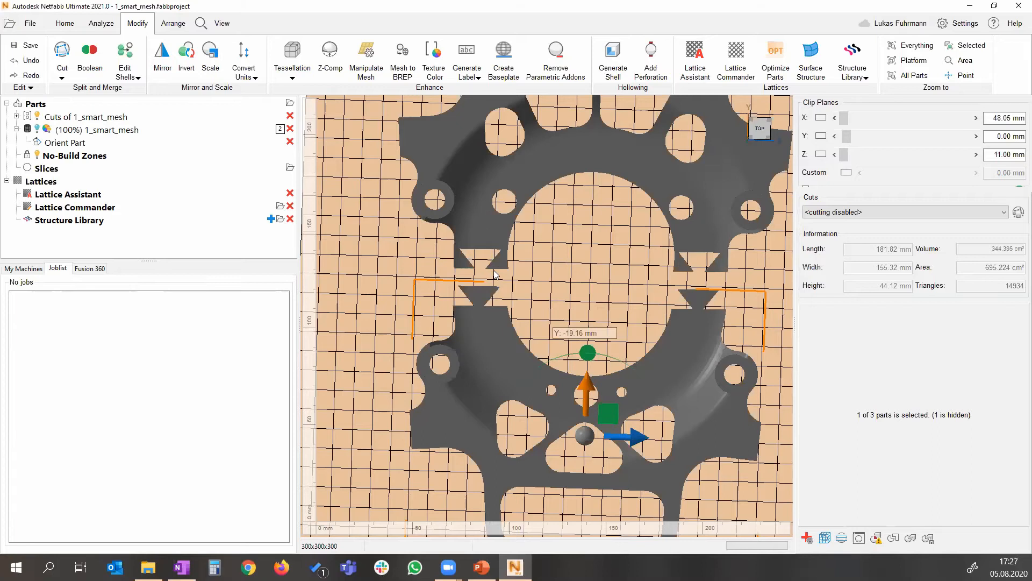
pyautogui.press('F7')
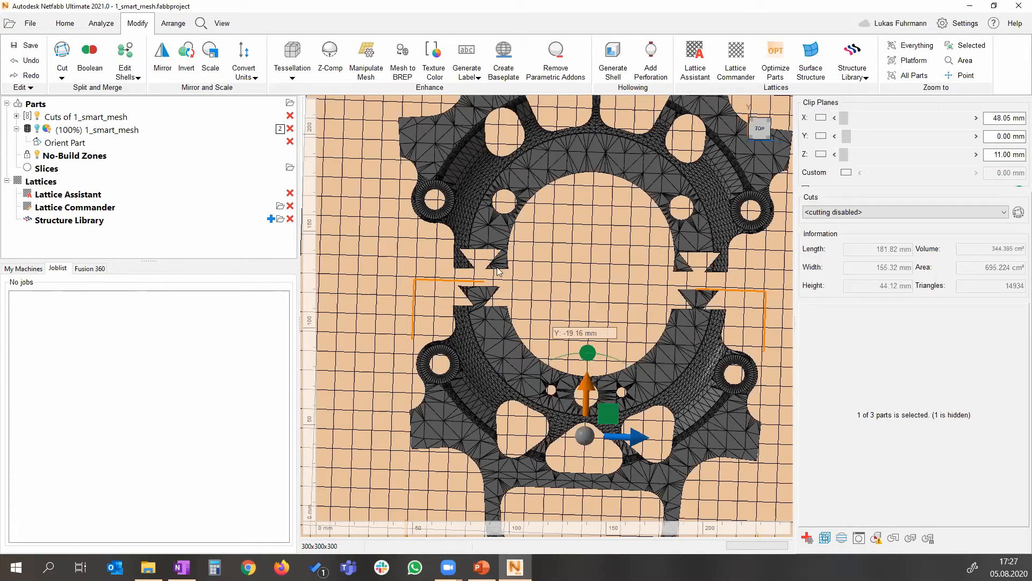
pyautogui.scroll(-3, 519, 246)
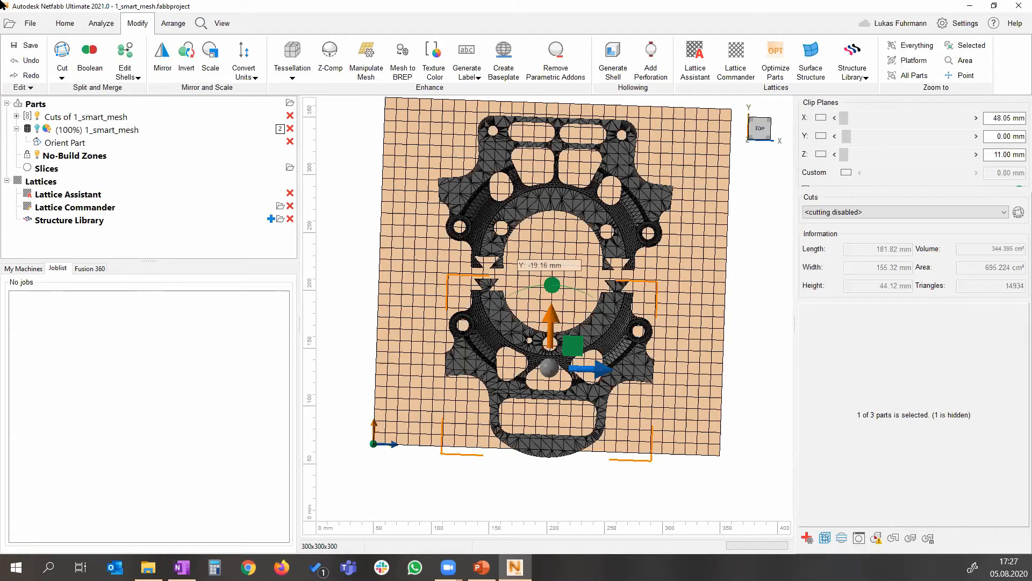
# Step: Start a new empty project
pyautogui.click(33, 27)
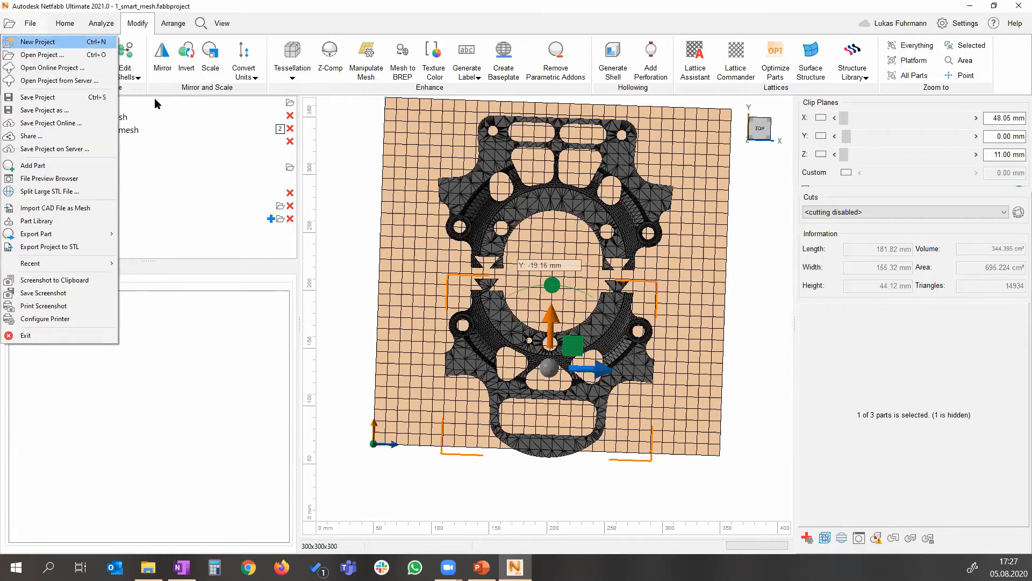
pyautogui.click(40, 42)
pyautogui.click(549, 293)
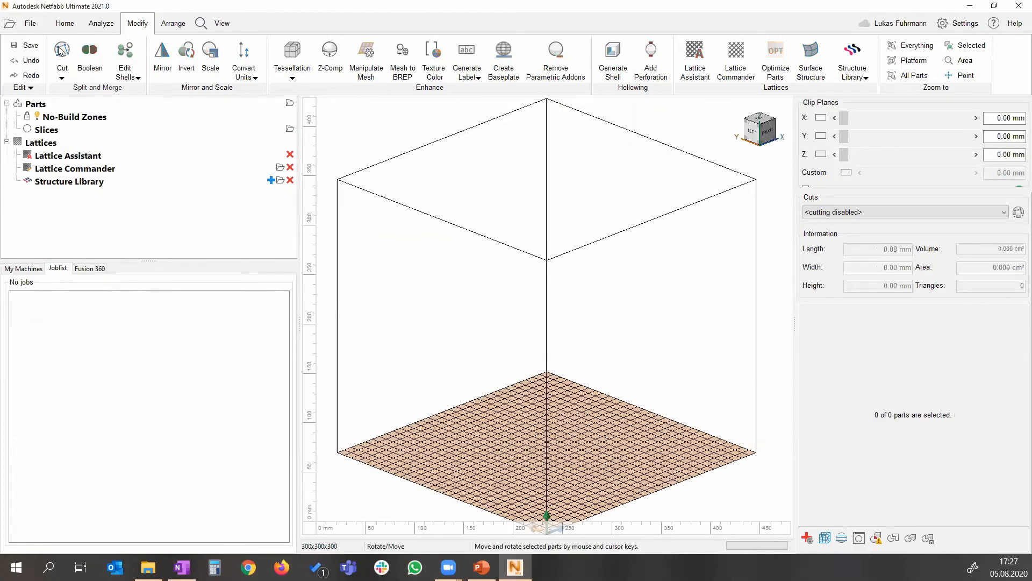
# Step: Import 02_analysis_repair.stl positioned according to file data, at 100% level of detail and without automatic repair
pyautogui.click(112, 70)
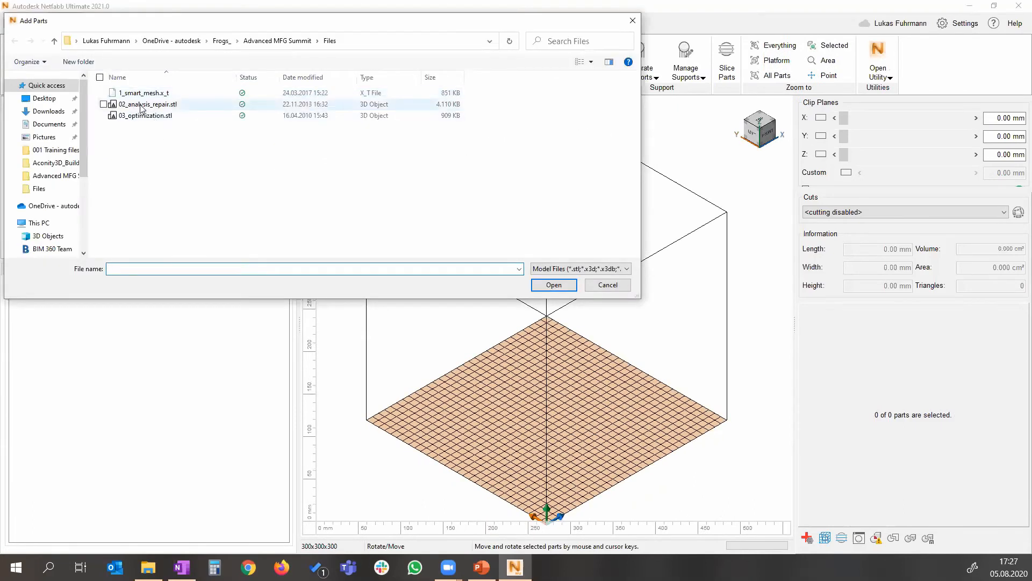
pyautogui.click(141, 105)
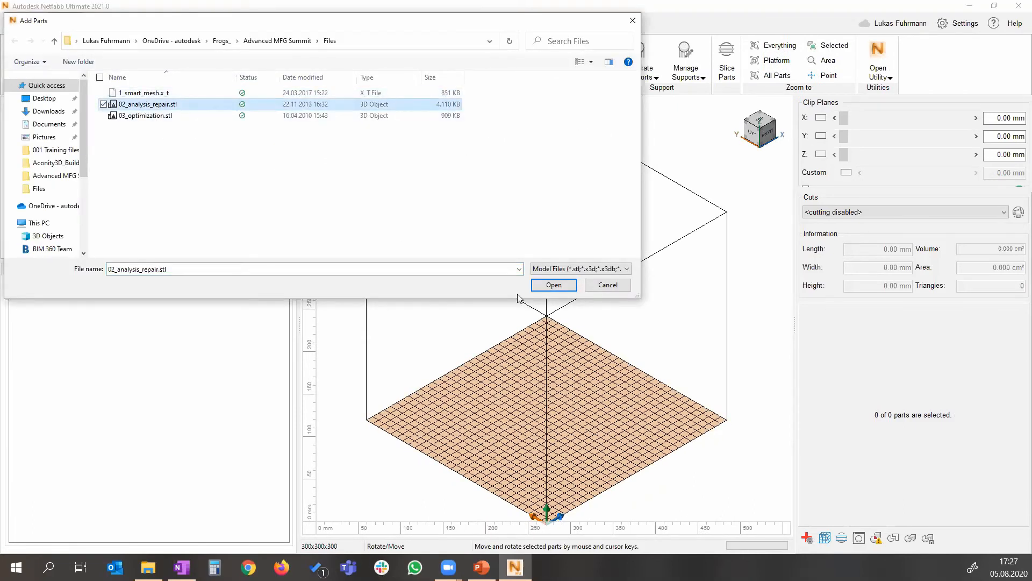
pyautogui.click(551, 286)
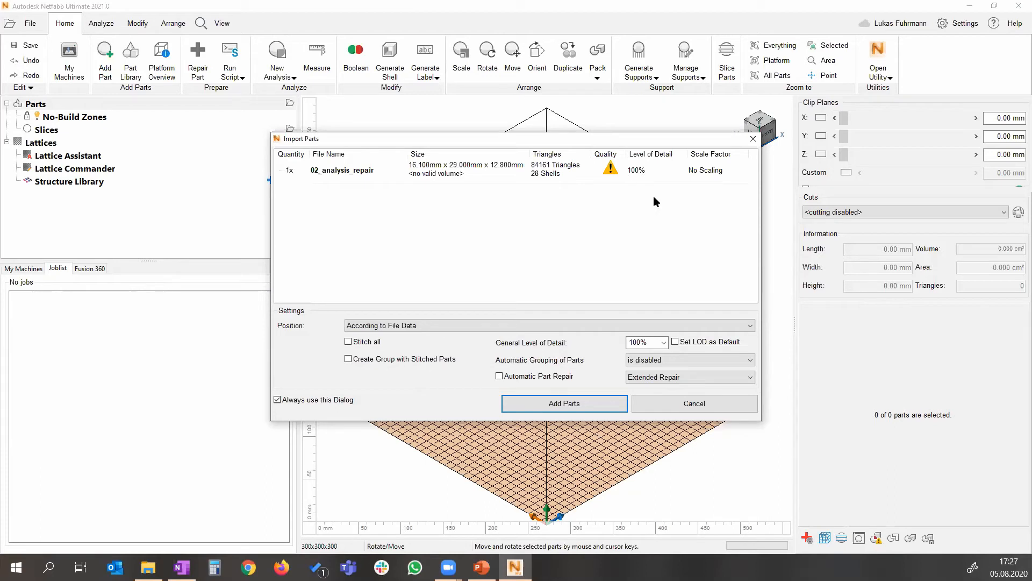
pyautogui.click(553, 402)
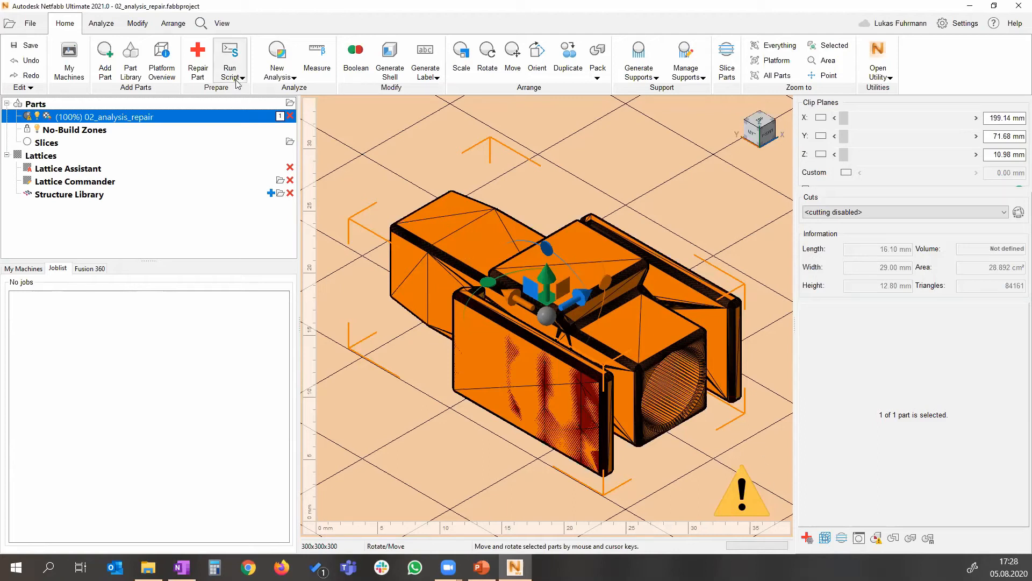
# Step: Start a repair of the imported part and flip the inverted triangle on the side plate's outer face
pyautogui.click(209, 67)
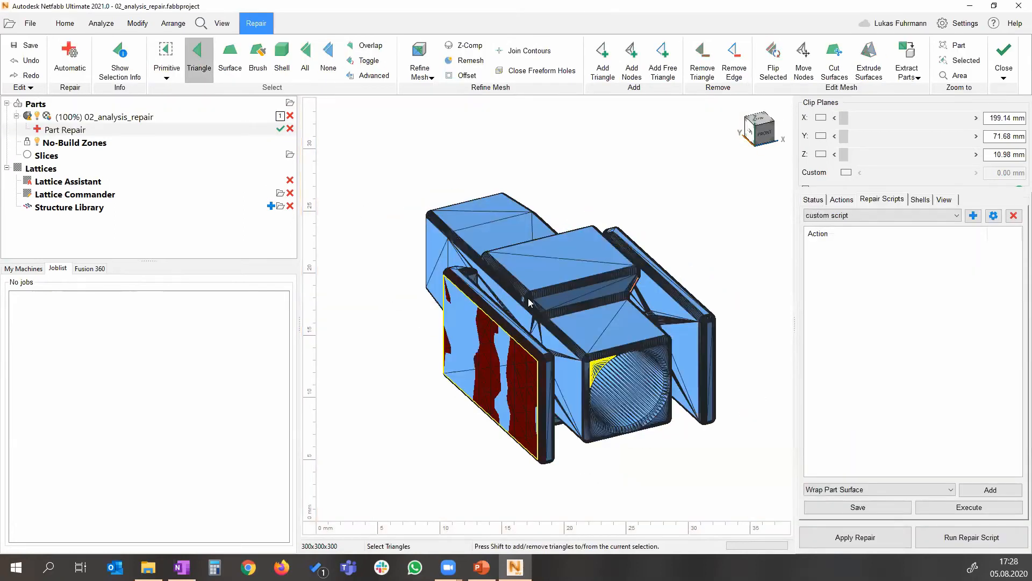
pyautogui.moveTo(578, 284); pyautogui.dragTo(625, 339, button='right')
pyautogui.scroll(3, 595, 349)
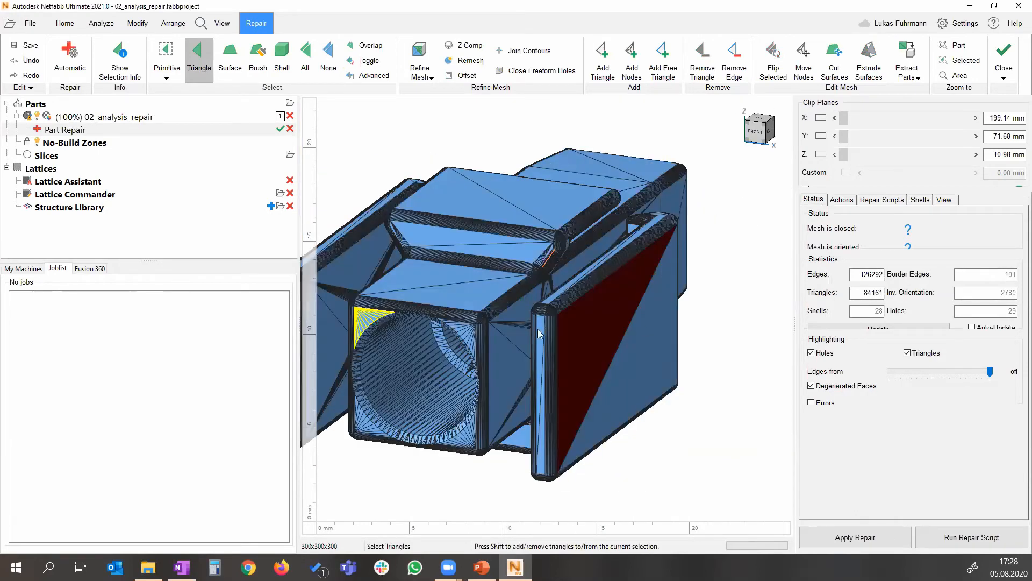
pyautogui.moveTo(553, 333); pyautogui.dragTo(553, 334, button='right')
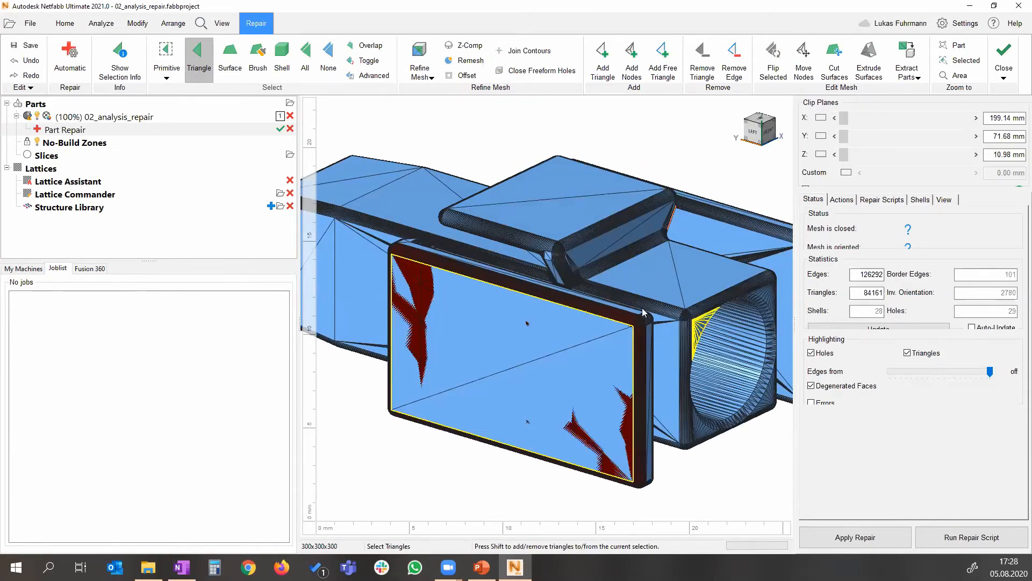
pyautogui.moveTo(622, 295); pyautogui.dragTo(562, 371, button='right')
pyautogui.scroll(3, 591, 301)
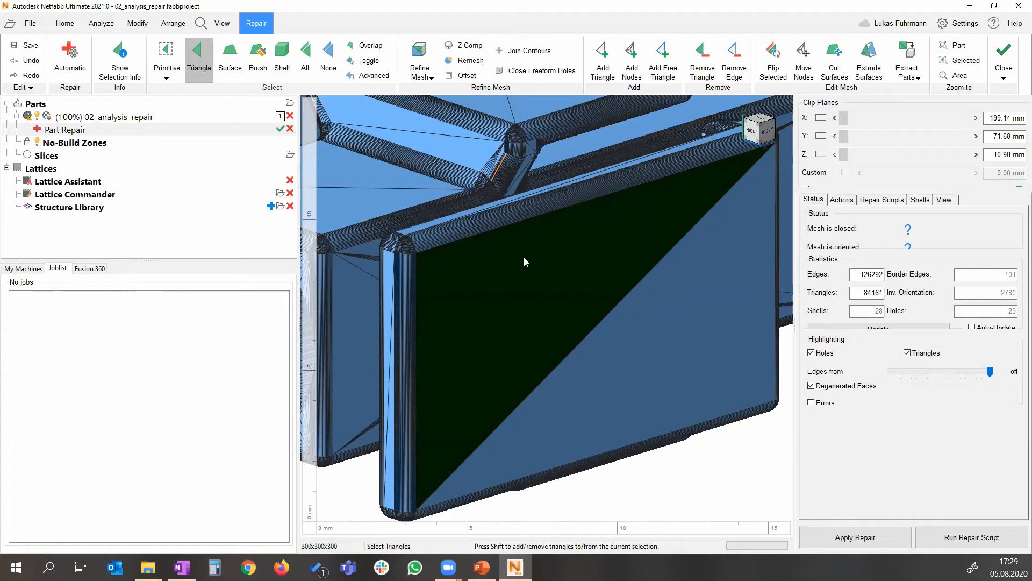
pyautogui.click(667, 297)
pyautogui.click(577, 281)
pyautogui.rightClick(531, 259)
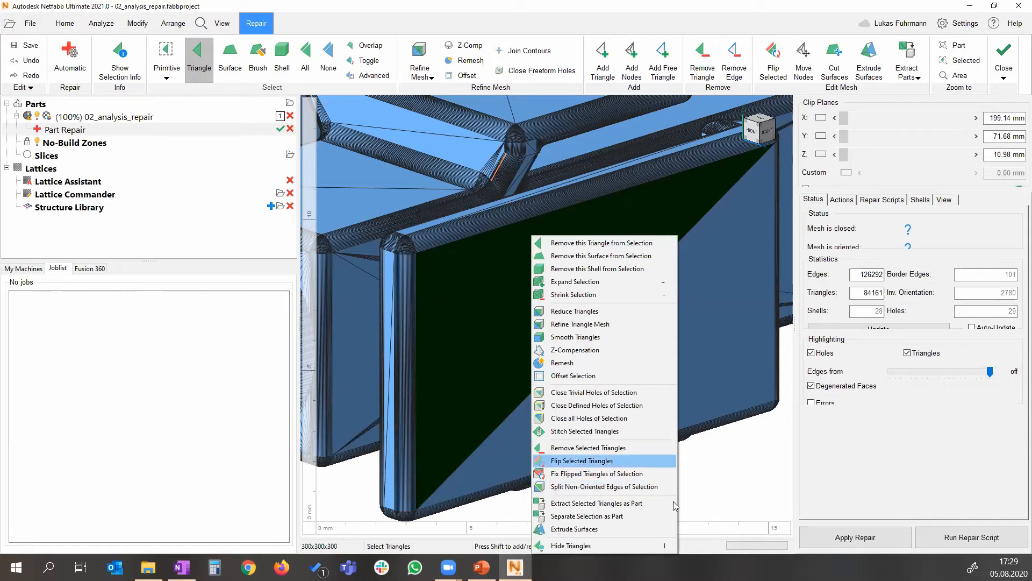
pyautogui.click(582, 462)
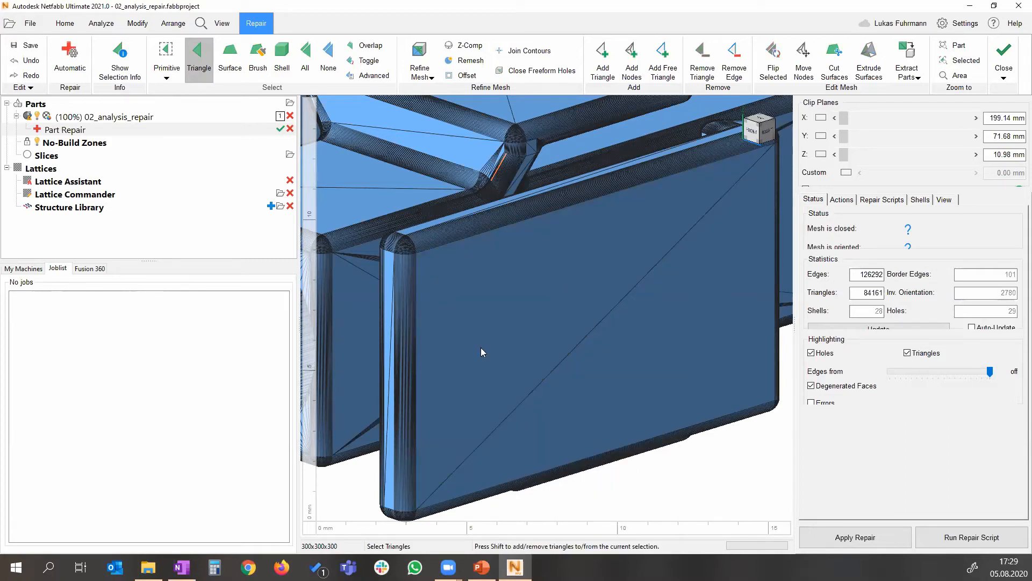
# Step: Update the mesh statistics and examine the opposite side plate for overlapping surfaces and open edges
pyautogui.click(902, 327)
pyautogui.scroll(-2, 625, 294)
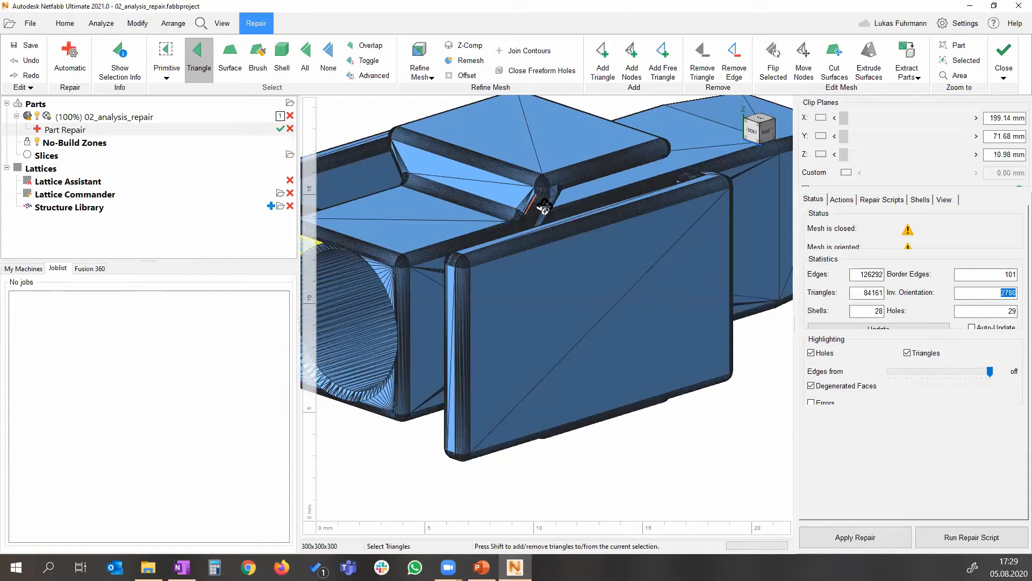
pyautogui.moveTo(569, 252); pyautogui.dragTo(518, 279, button='right')
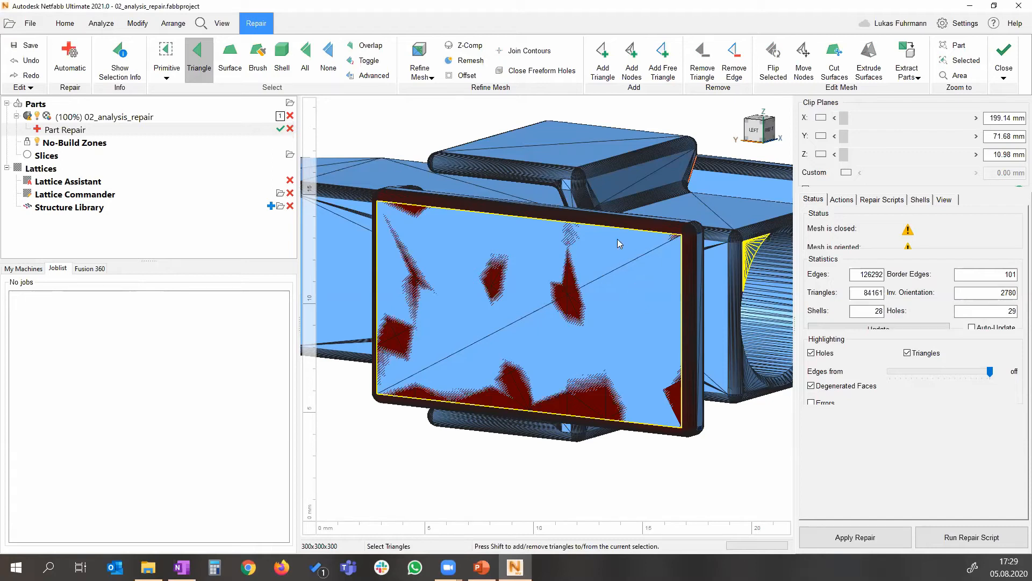
pyautogui.scroll(-2, 580, 269)
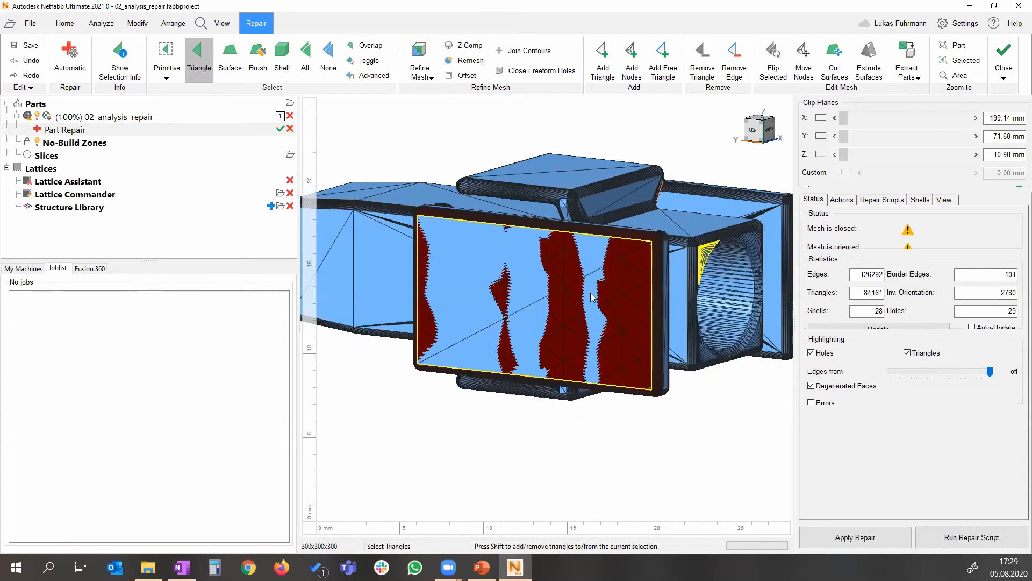
pyautogui.moveTo(598, 280); pyautogui.dragTo(591, 294, button='right')
pyautogui.scroll(-2, 590, 295)
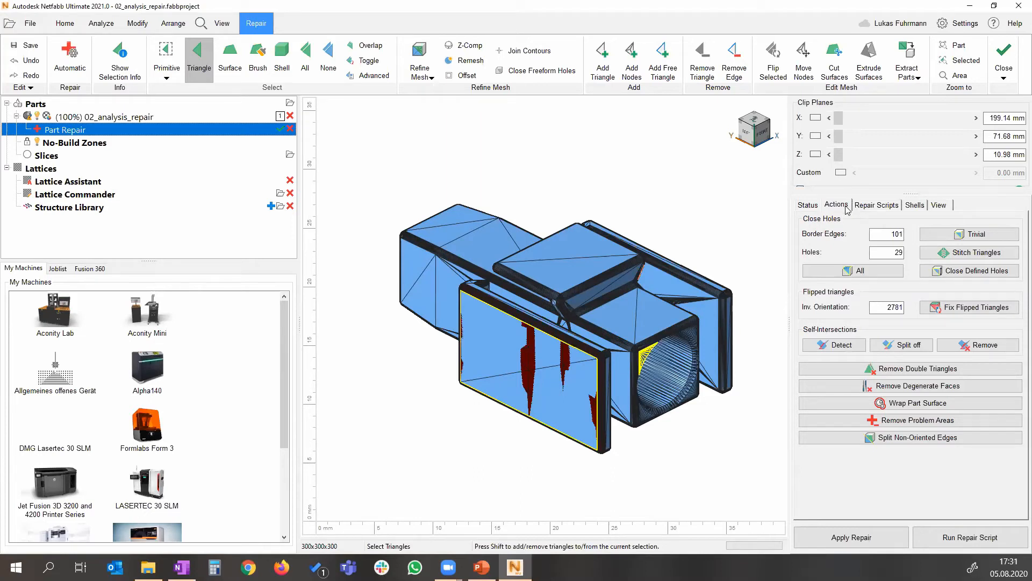
# Step: Close all holes in the mesh and update the mesh statistics to check the number of holes and border edges
pyautogui.doubleClick(893, 252)
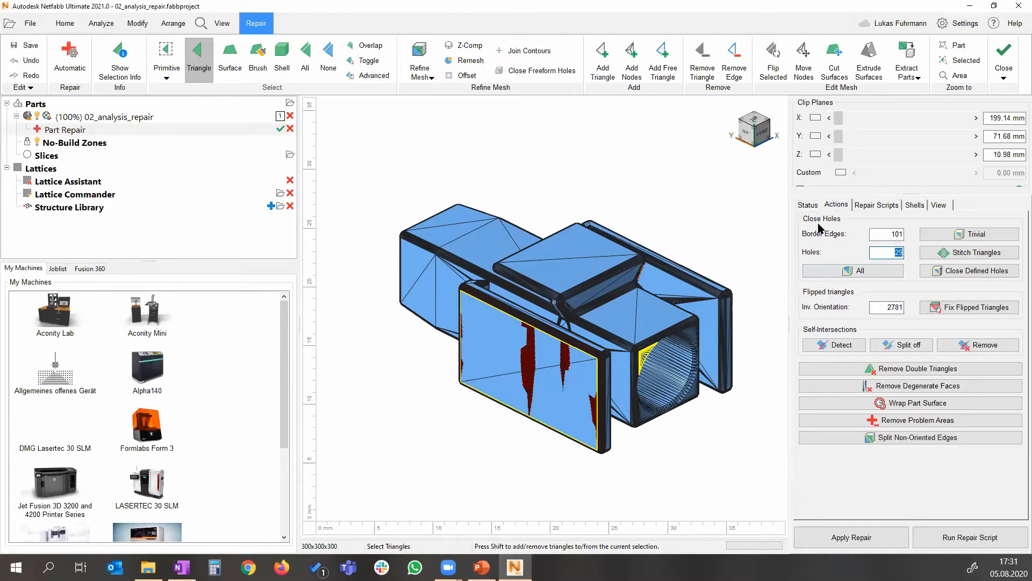
pyautogui.click(860, 272)
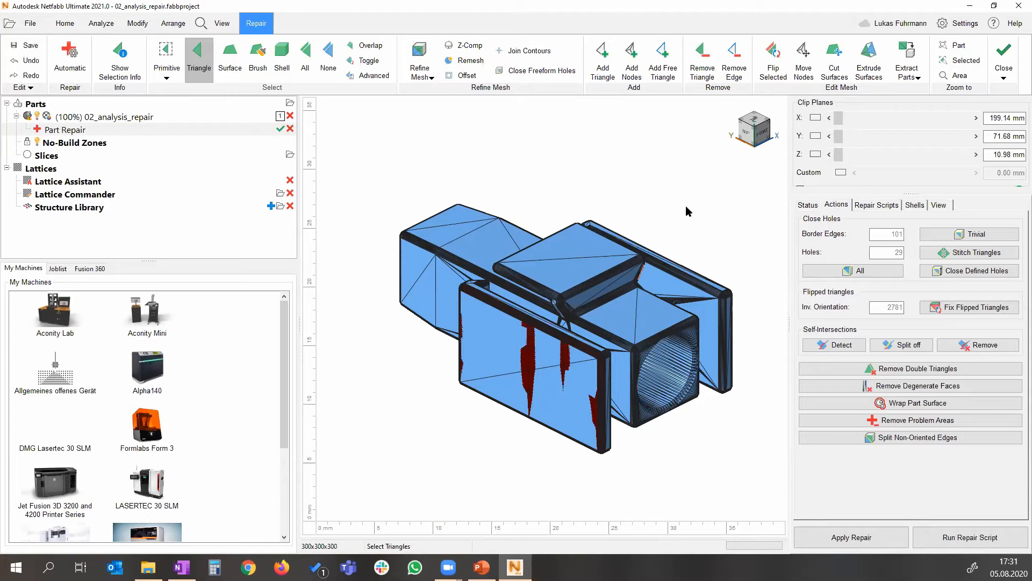
pyautogui.click(813, 206)
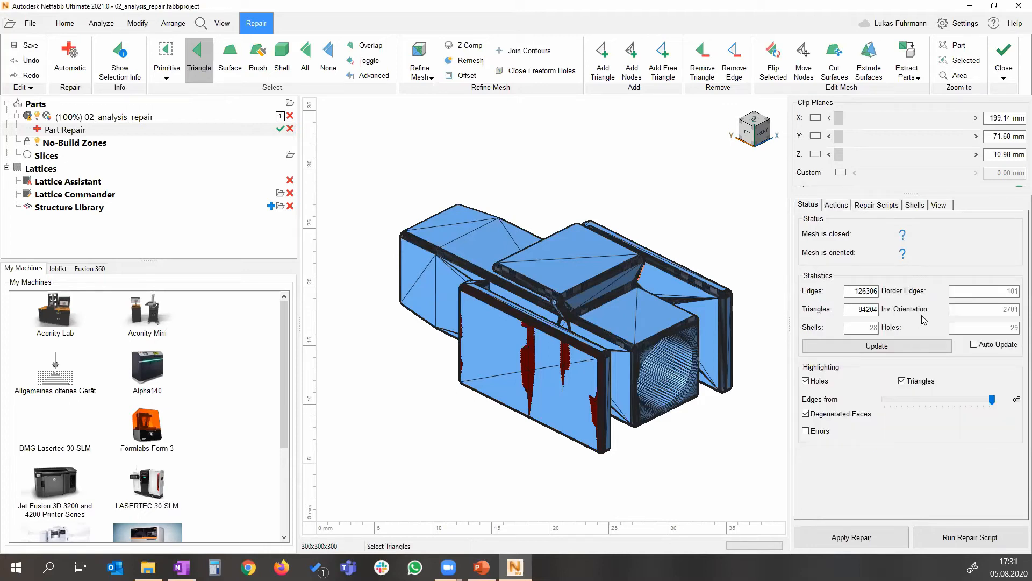
pyautogui.click(921, 348)
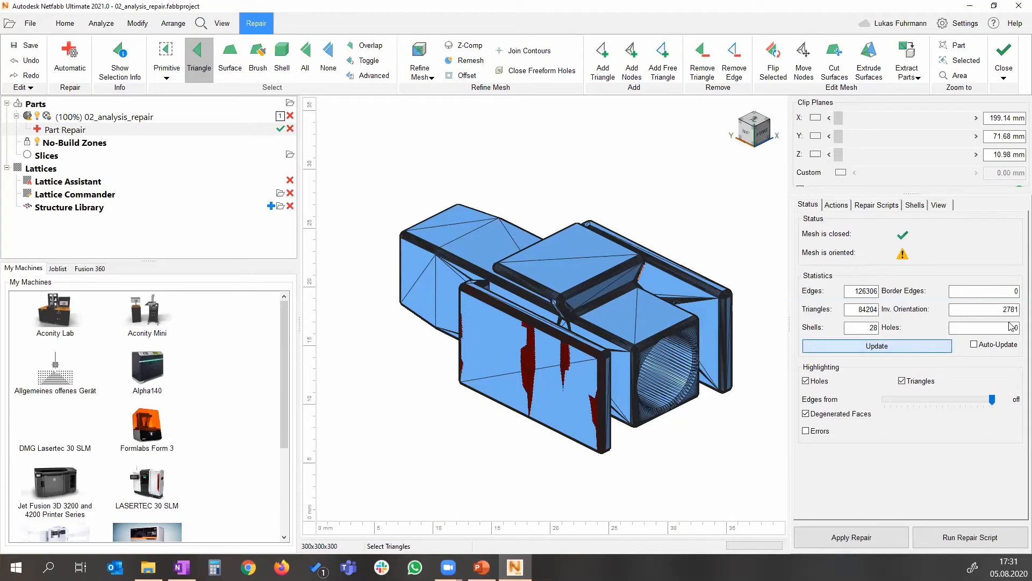
pyautogui.click(984, 328)
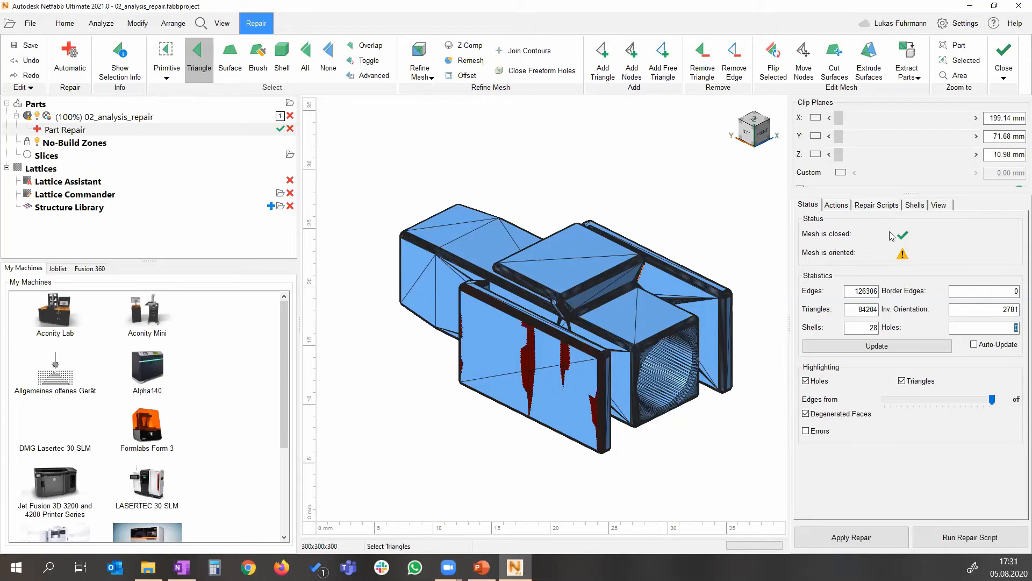
pyautogui.click(839, 205)
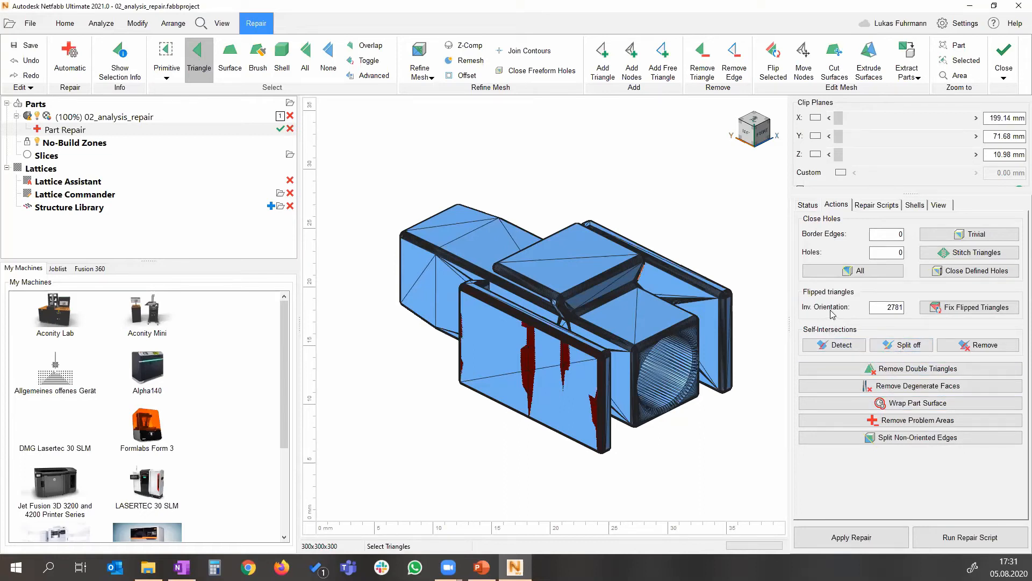
# Step: Try fixing all flipped triangles in the mesh and undo the mesh repairs made so far
pyautogui.click(945, 311)
pyautogui.moveTo(618, 306); pyautogui.dragTo(707, 354, button='right')
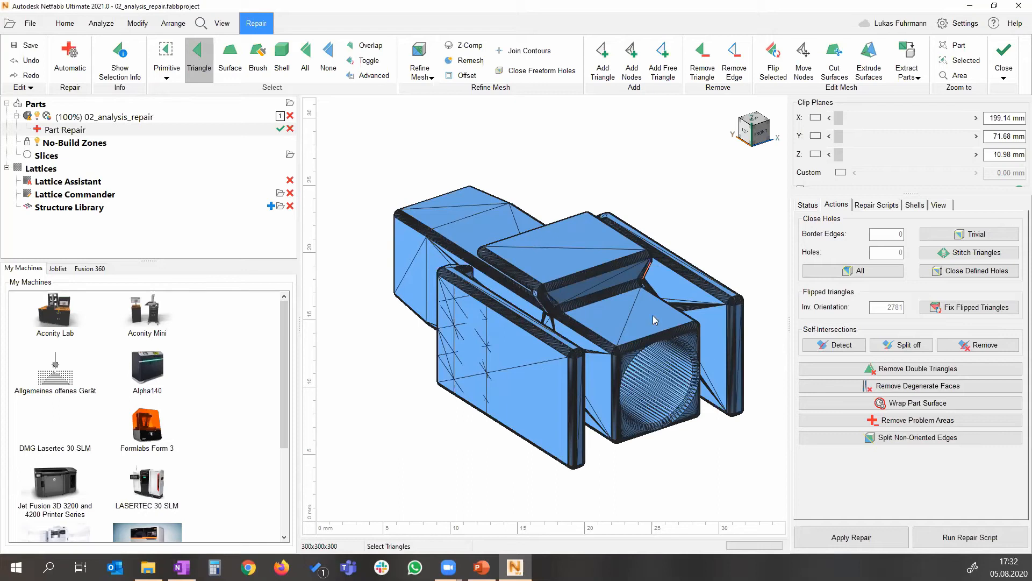
pyautogui.click(665, 326)
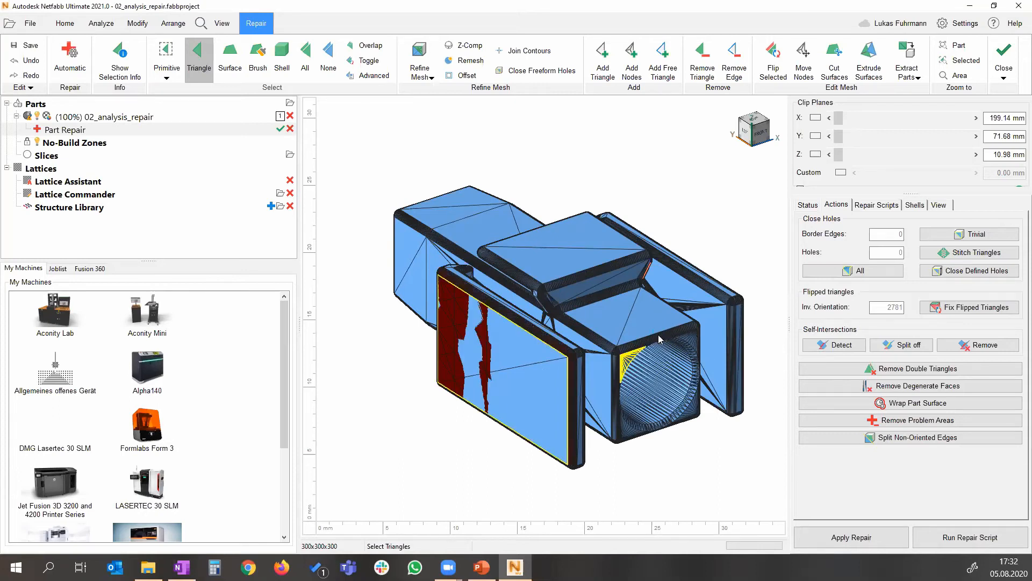
pyautogui.press('Escape')
pyautogui.click(601, 282)
pyautogui.scroll(-2, 622, 313)
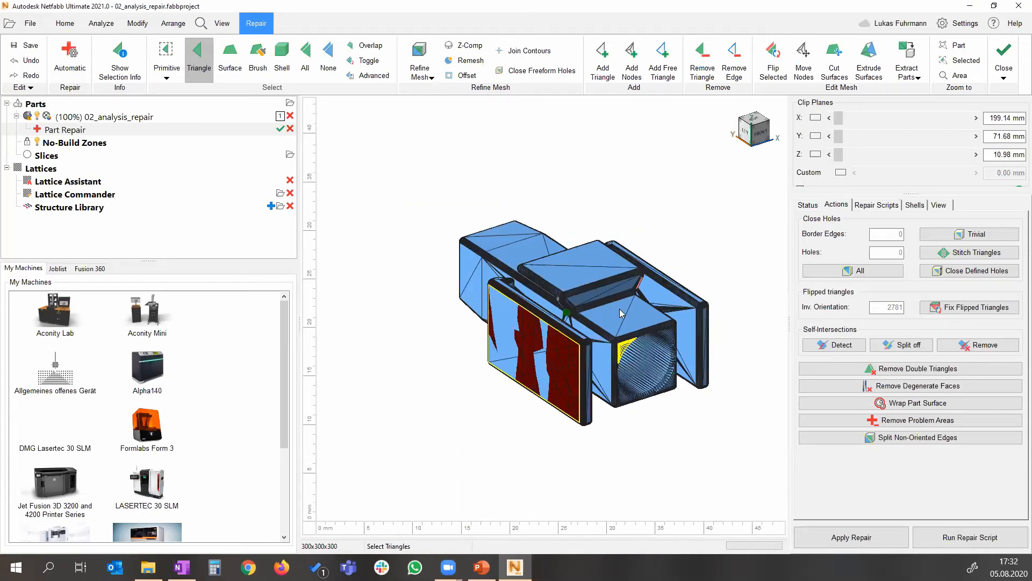
pyautogui.rightClick(622, 313)
# Step: Run the Extended Repair script on the part and open its mesh status overview
pyautogui.click(875, 207)
pyautogui.click(871, 207)
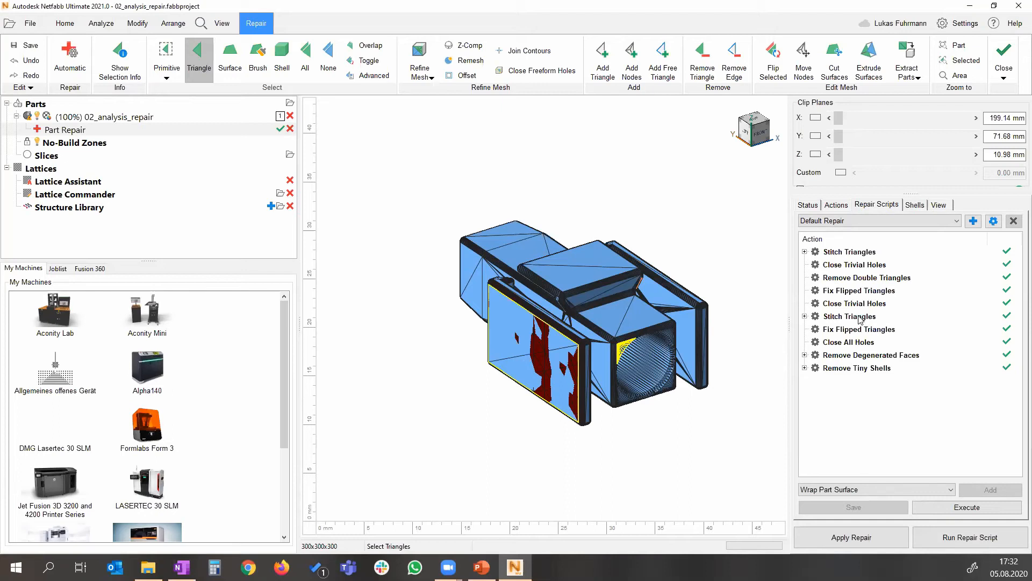
pyautogui.click(849, 222)
pyautogui.click(827, 250)
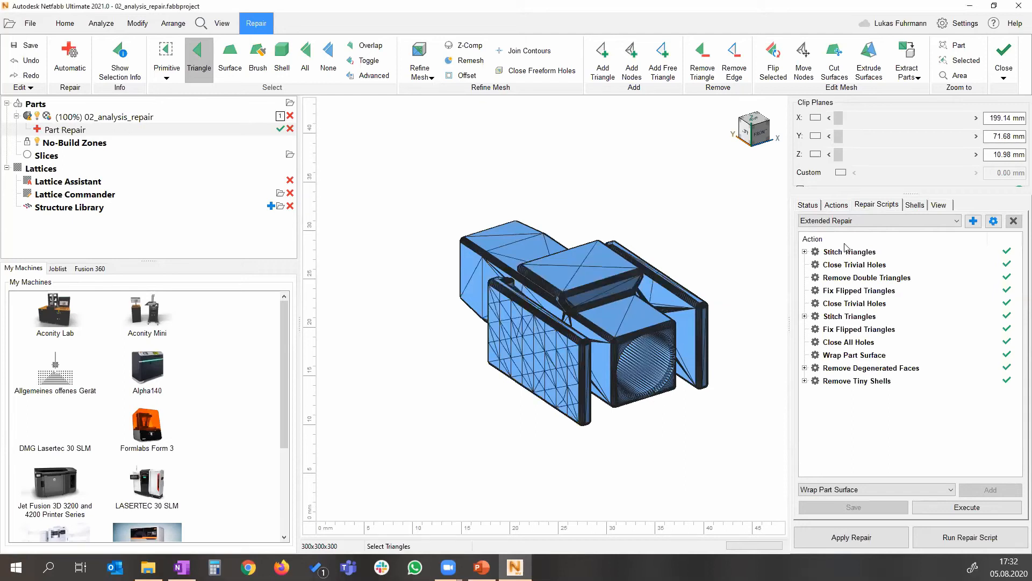
pyautogui.click(809, 205)
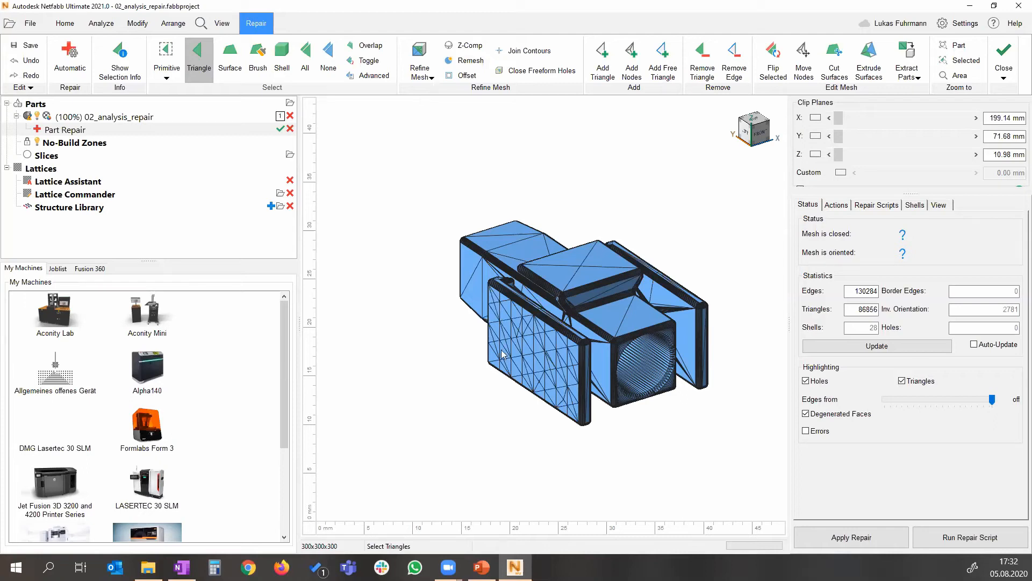
# Step: Select only the flat top face of the raised middle block, using a surface selection tolerance of 0°
pyautogui.moveTo(559, 347); pyautogui.dragTo(560, 344, button='right')
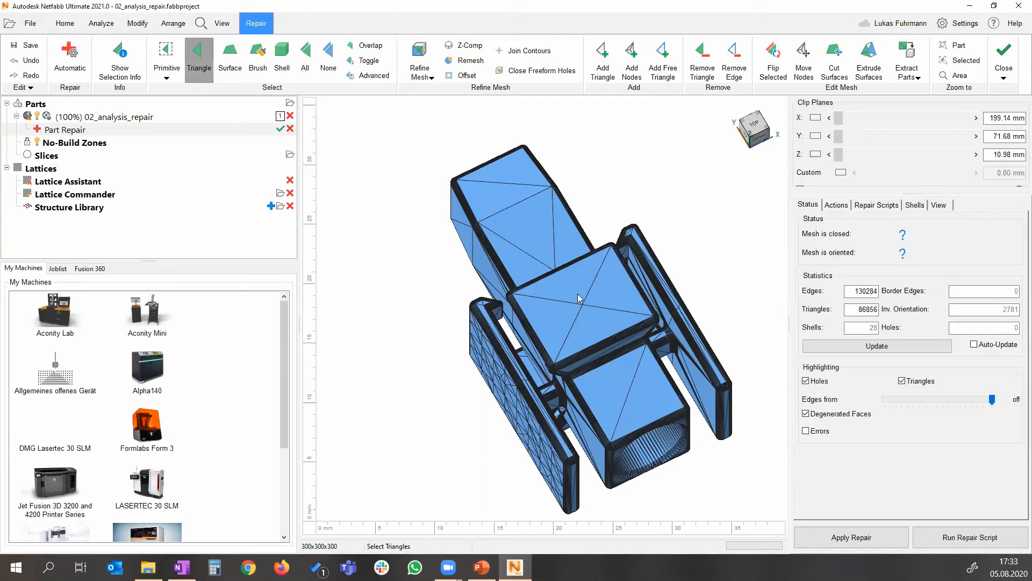
pyautogui.click(868, 58)
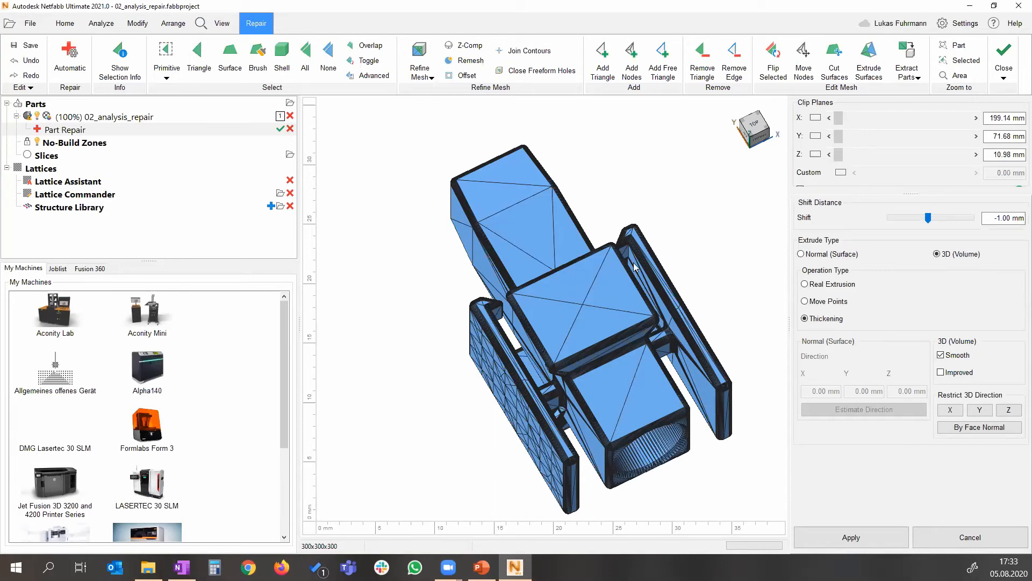
pyautogui.click(234, 59)
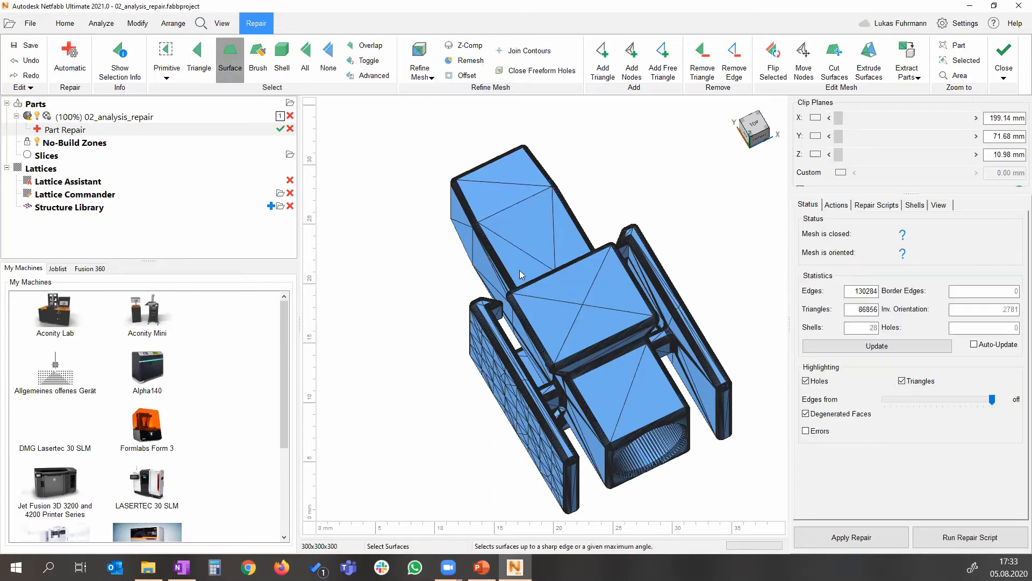
pyautogui.moveTo(618, 290); pyautogui.dragTo(591, 306, button='right')
pyautogui.click(636, 261)
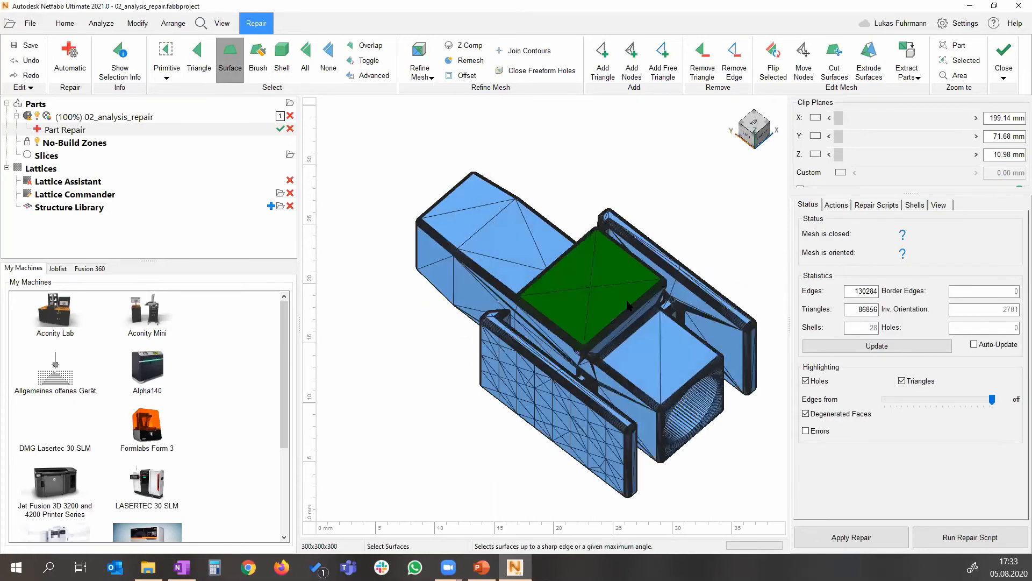
pyautogui.scroll(2, 649, 280)
pyautogui.scroll(2, 650, 284)
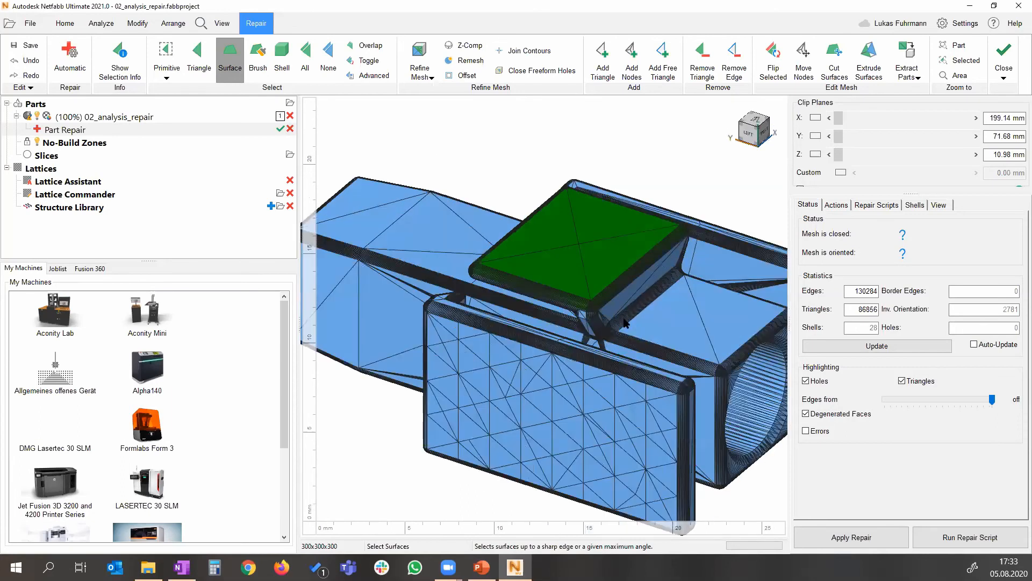
pyautogui.click(938, 205)
pyautogui.click(885, 378)
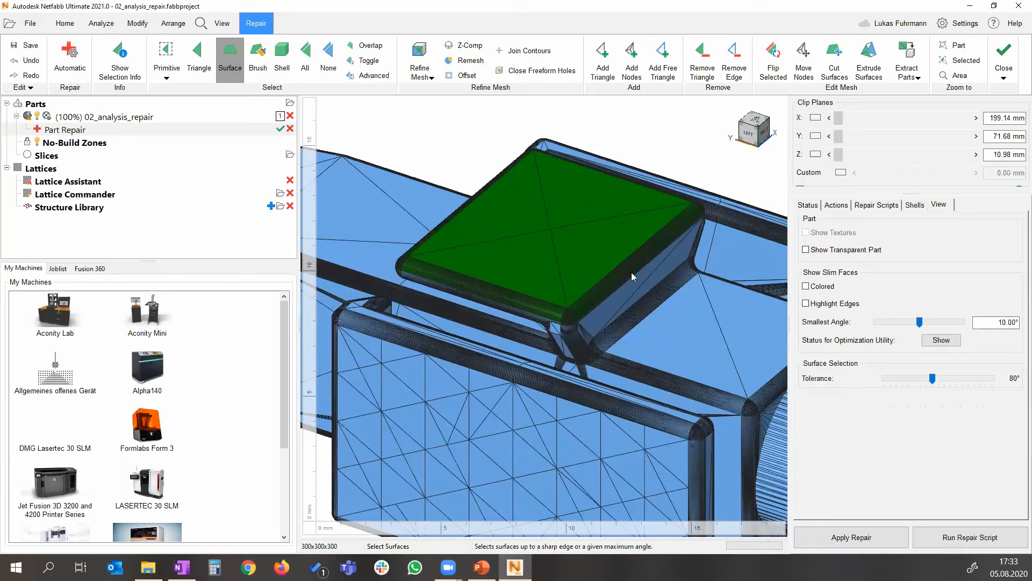
pyautogui.click(637, 244)
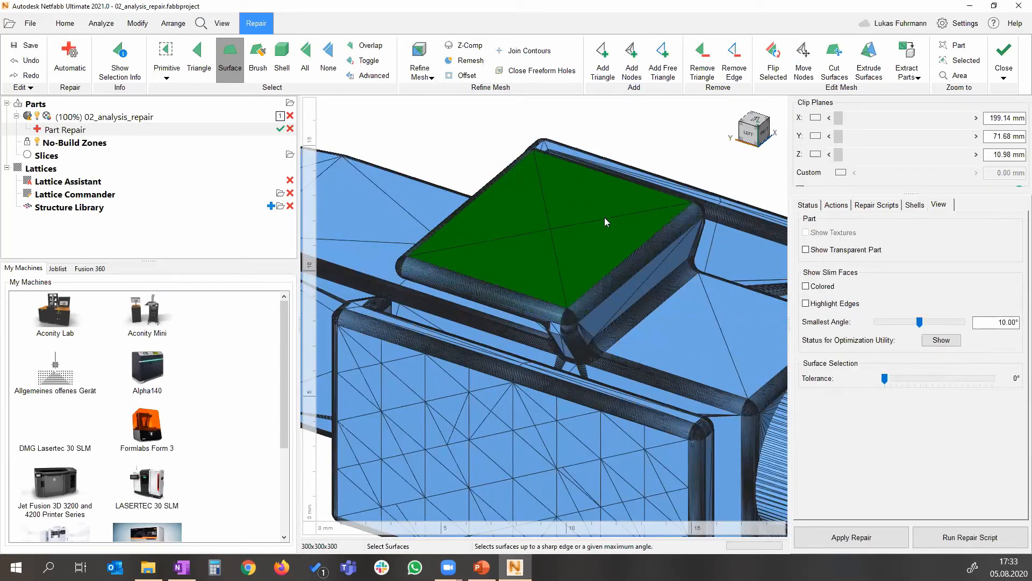
# Step: Extrude the selected top face outward by 1.42 mm as a 3D volume with the Thickening operation
pyautogui.click(874, 58)
pyautogui.moveTo(592, 281); pyautogui.dragTo(622, 254, button='right')
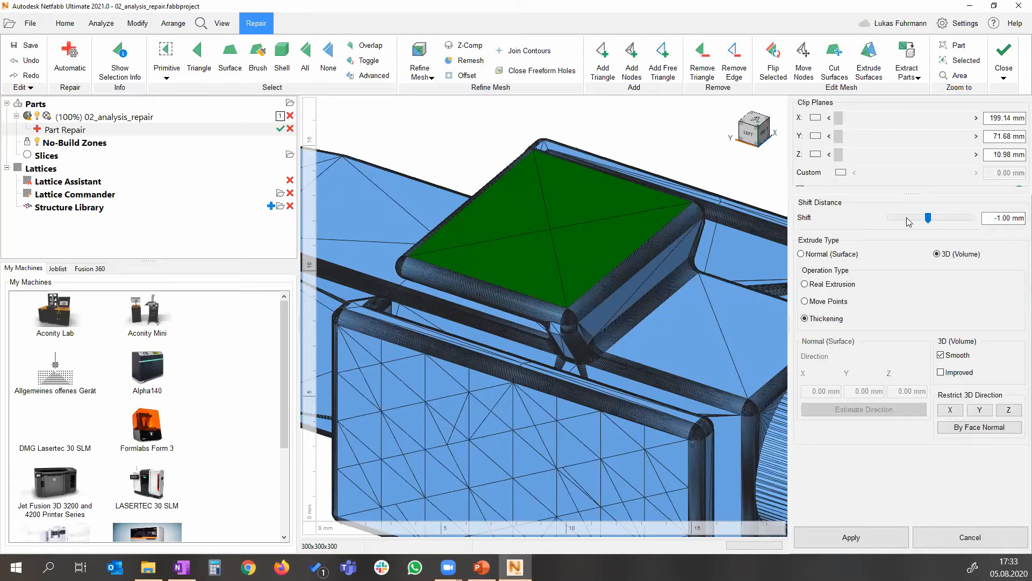
pyautogui.moveTo(928, 218); pyautogui.dragTo(932, 219)
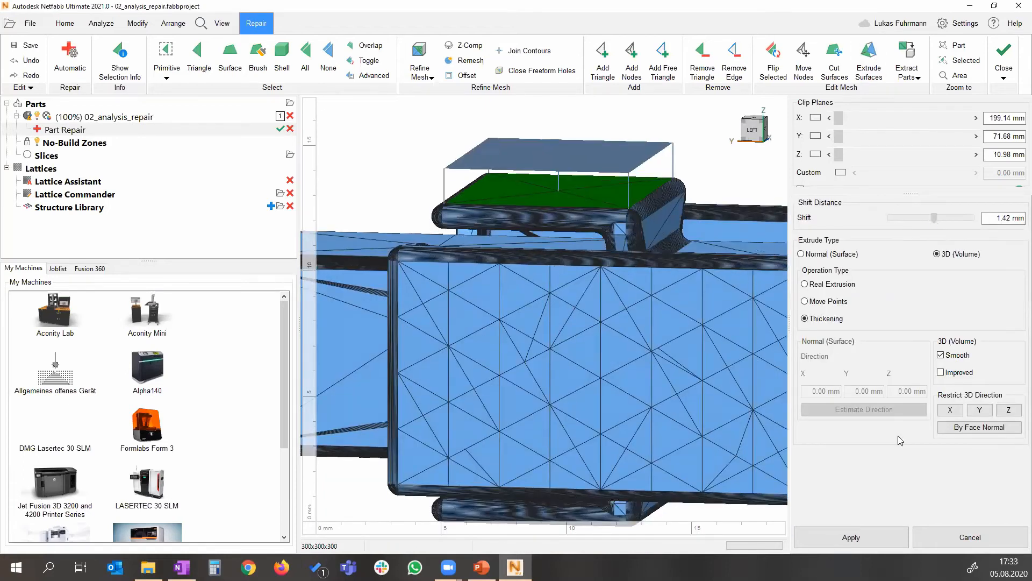
pyautogui.click(872, 540)
pyautogui.click(816, 543)
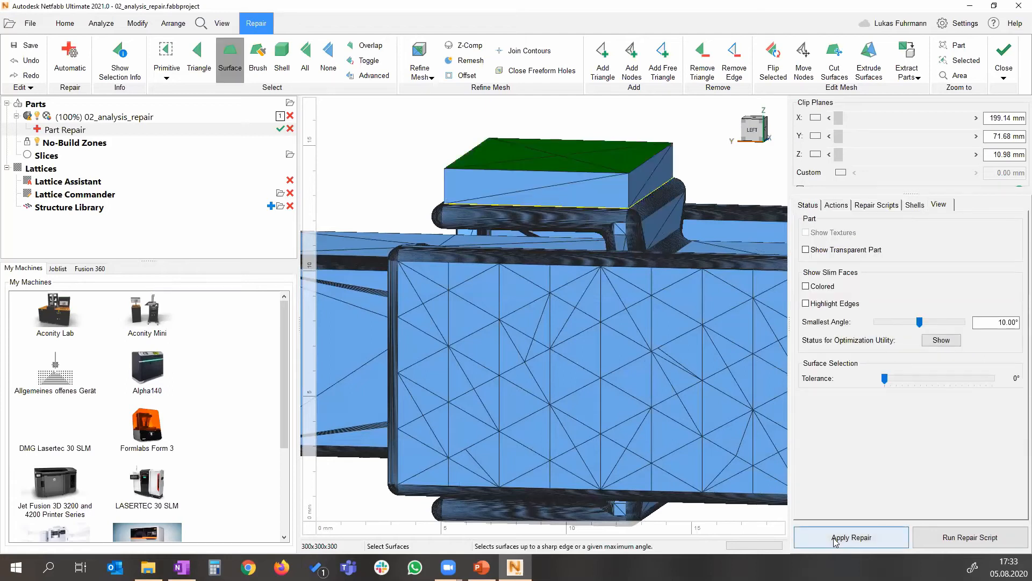
pyautogui.click(632, 318)
# Step: Apply the repair with the old part kept and compared, examine the deviation colours around the part, and close the comparison
pyautogui.click(833, 208)
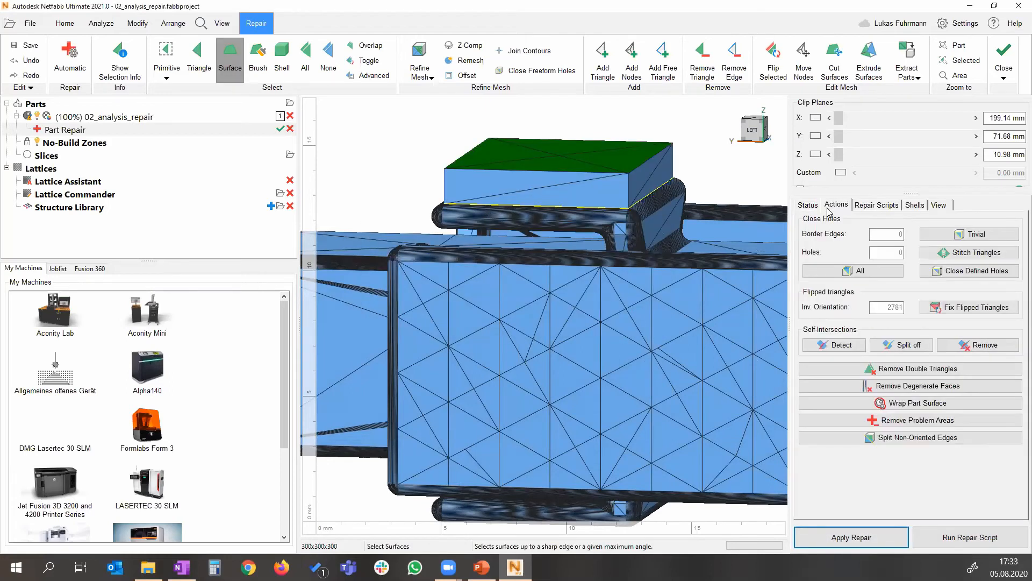
pyautogui.click(871, 538)
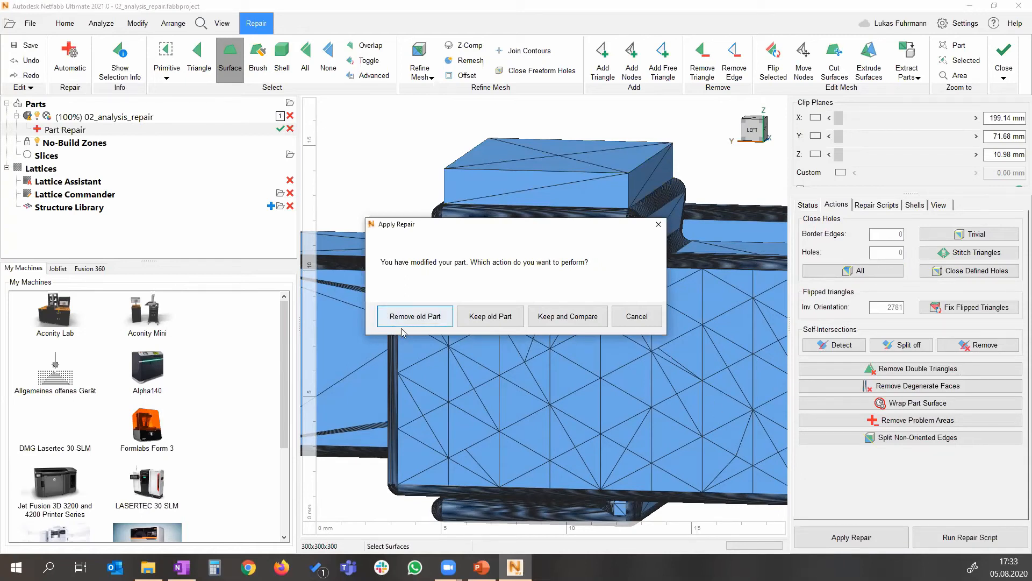
pyautogui.click(563, 321)
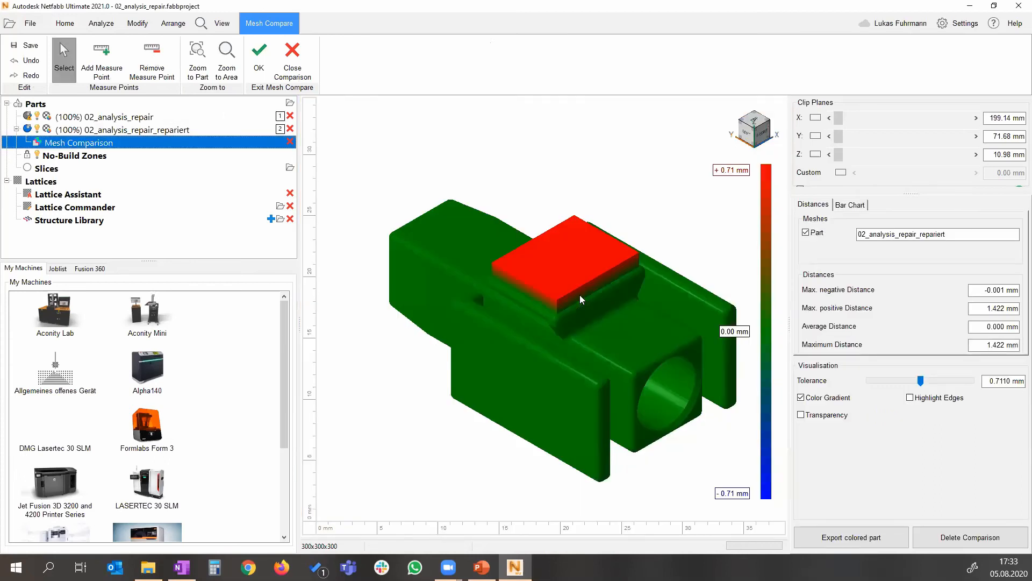
pyautogui.moveTo(606, 260); pyautogui.dragTo(586, 305, button='right')
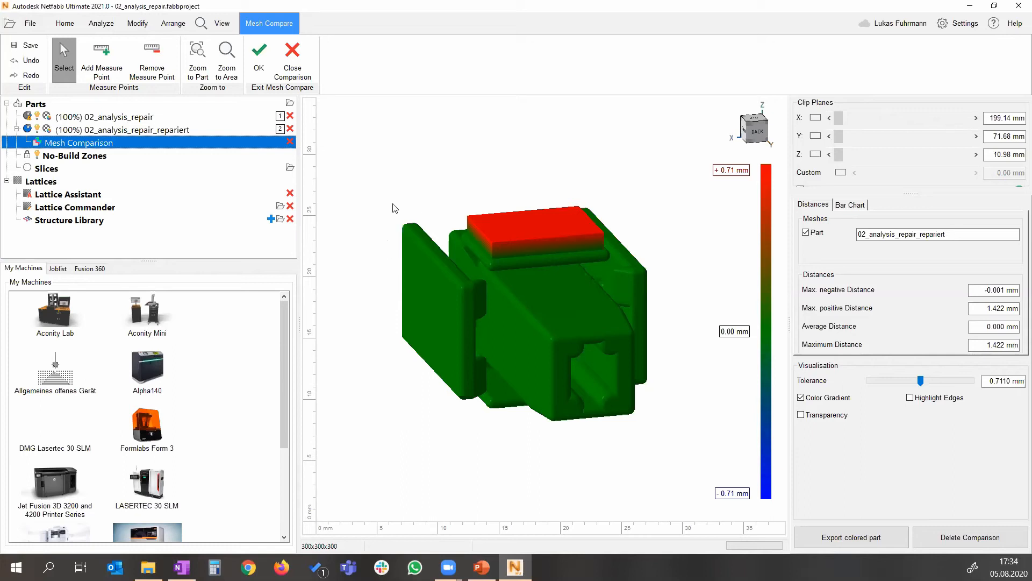
pyautogui.click(294, 70)
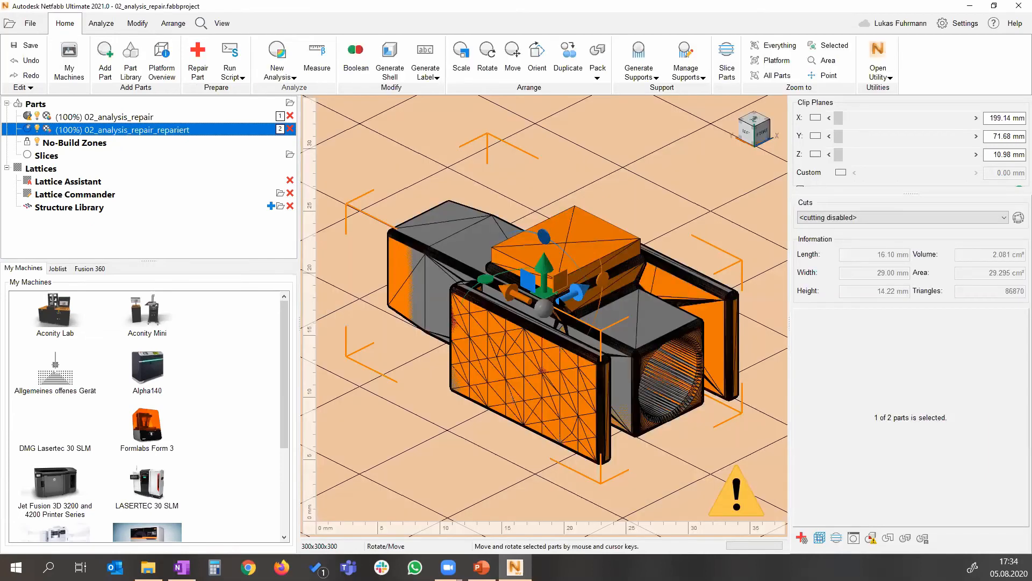
# Step: Start a new project and import 03_optimization, positioned according to file data at 100% level of detail without automatic repair
pyautogui.click(30, 23)
pyautogui.click(45, 42)
pyautogui.click(533, 285)
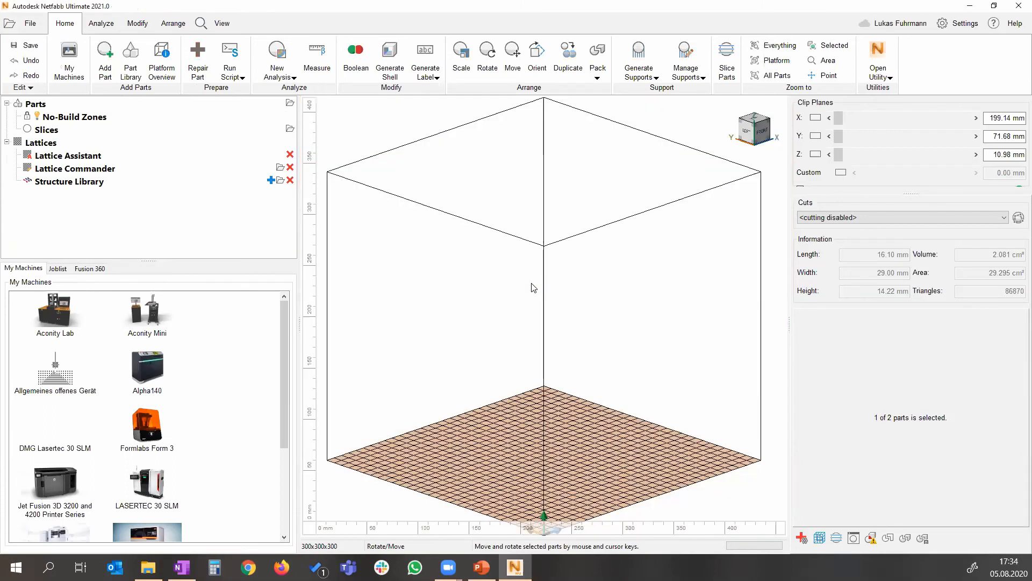
pyautogui.click(106, 54)
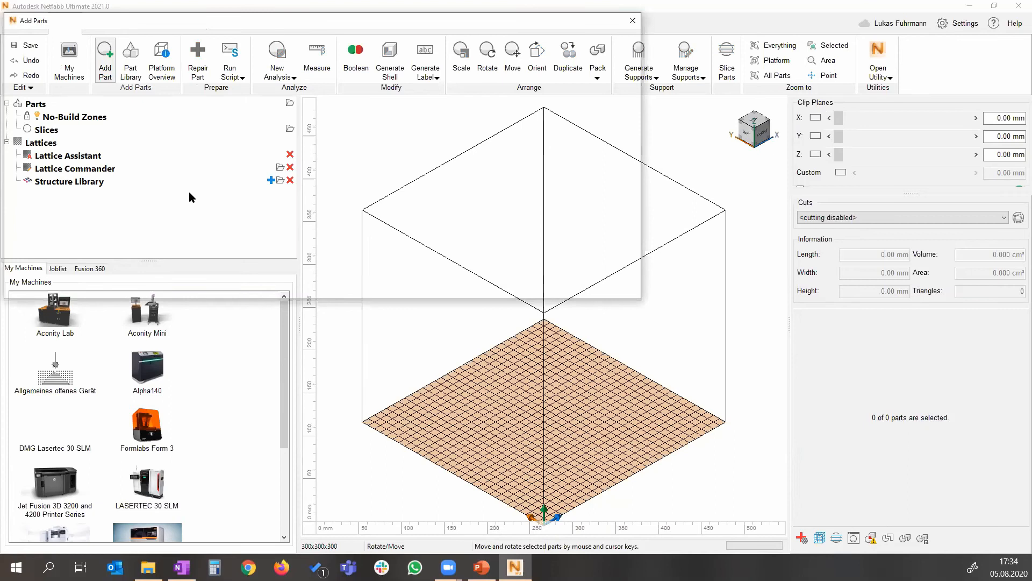
pyautogui.doubleClick(131, 117)
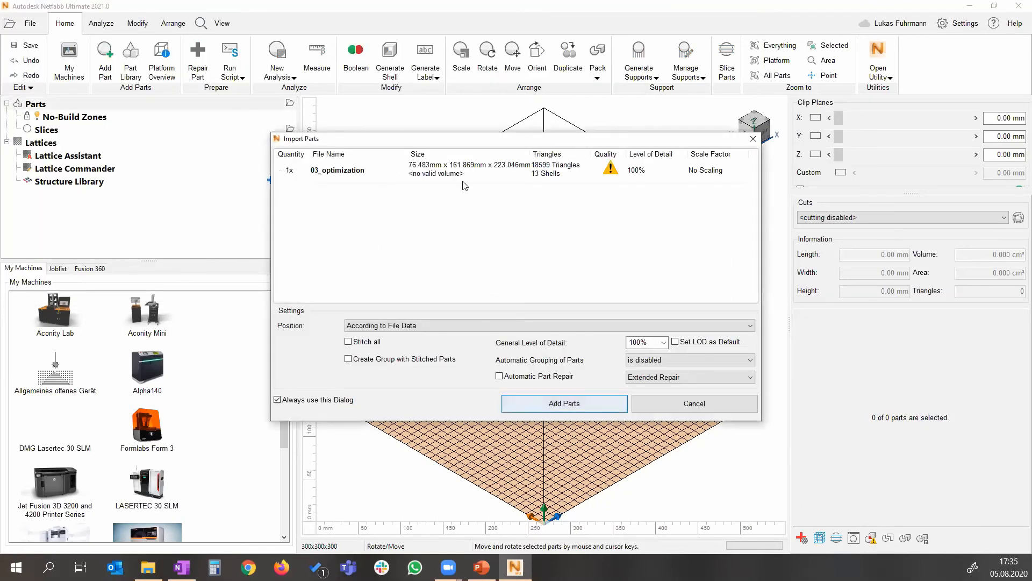
pyautogui.click(544, 405)
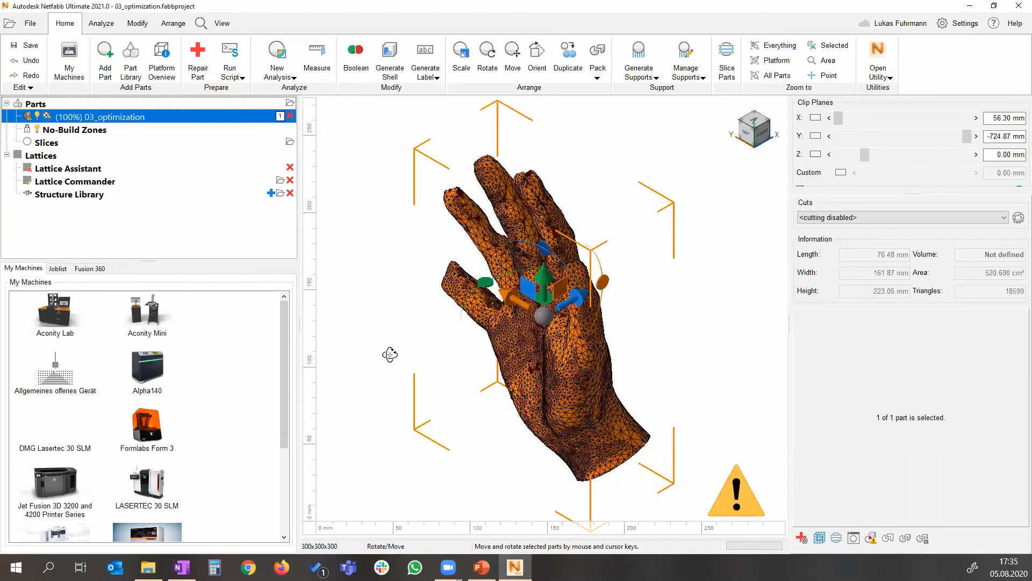
# Step: Inspect the holes in the hand scan, start a part repair, and run the Extended Repair script on it
pyautogui.scroll(3, 538, 354)
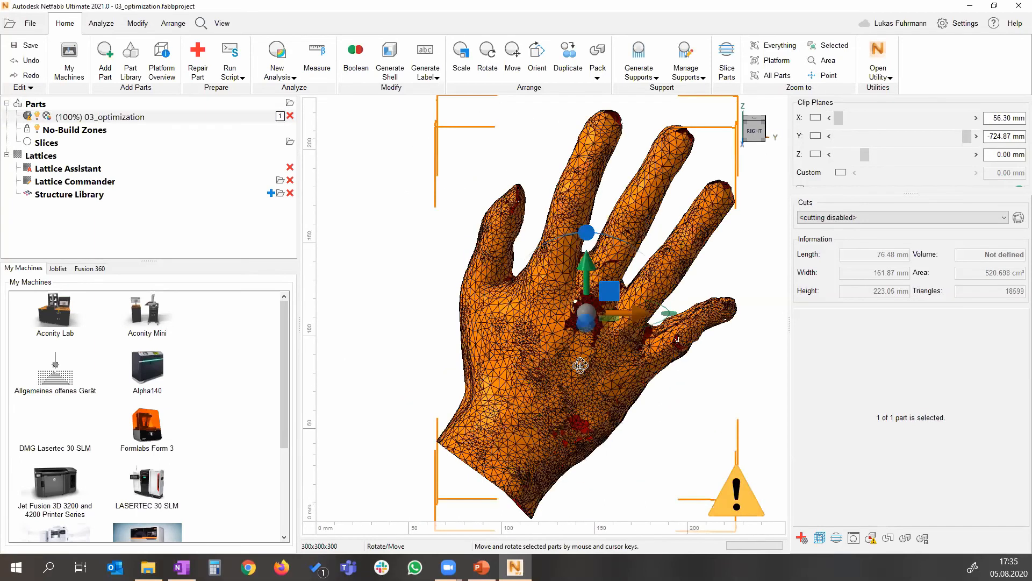
pyautogui.scroll(2, 494, 357)
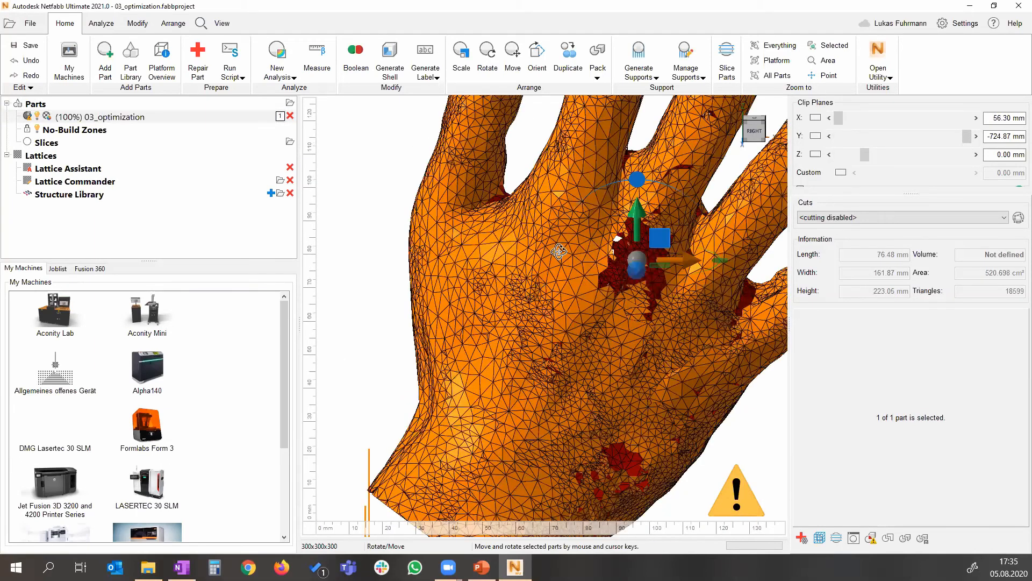
pyautogui.moveTo(511, 344); pyautogui.dragTo(558, 352, button='right')
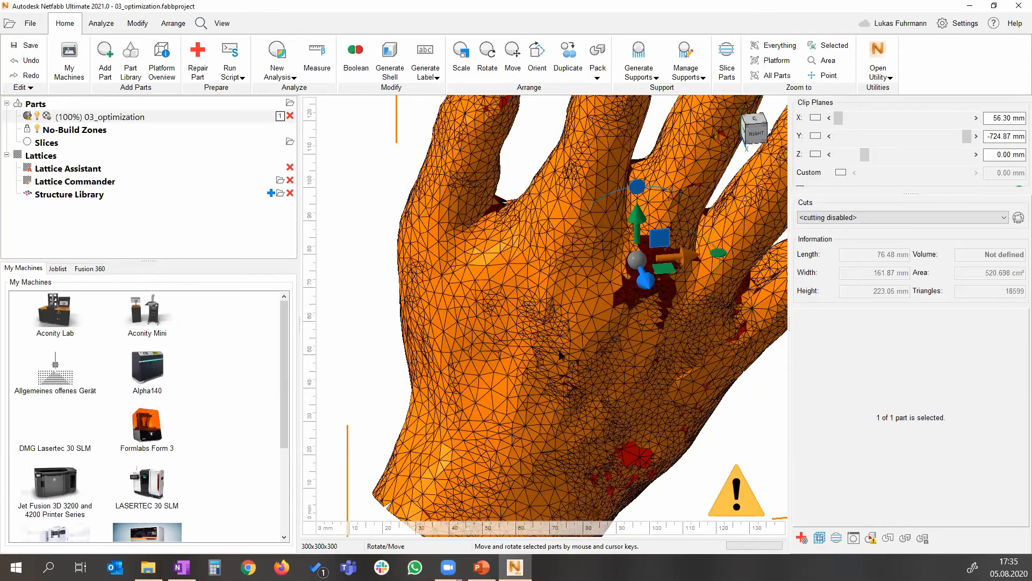
pyautogui.moveTo(674, 326); pyautogui.dragTo(673, 335, button='right')
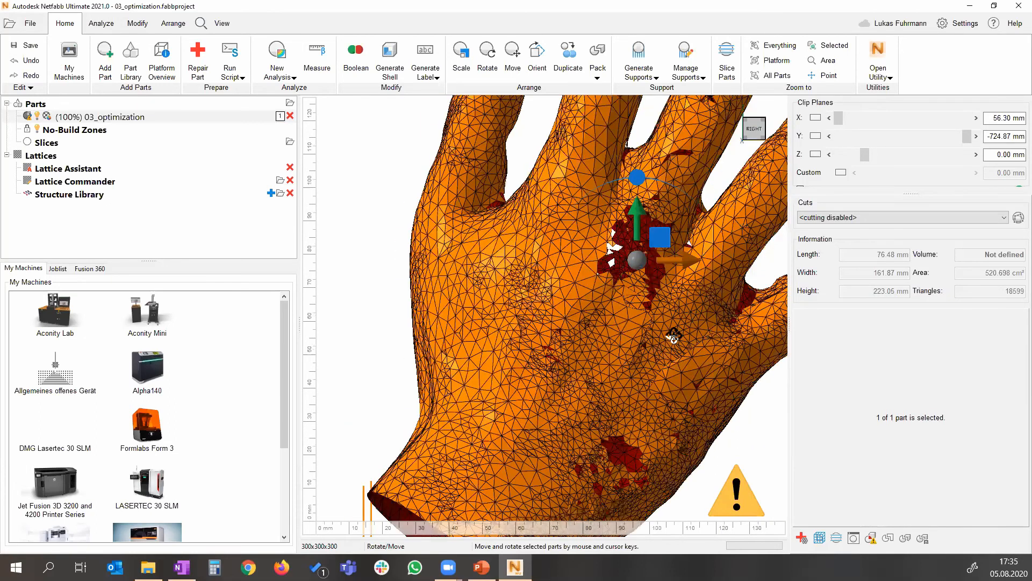
pyautogui.scroll(-2, 453, 325)
pyautogui.click(201, 51)
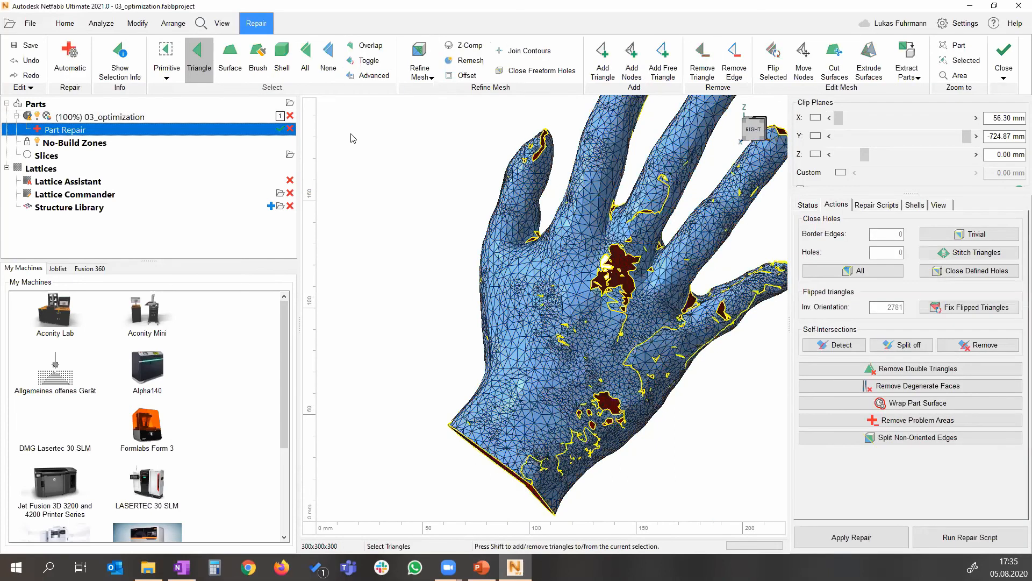
pyautogui.moveTo(533, 290); pyautogui.dragTo(609, 304, button='right')
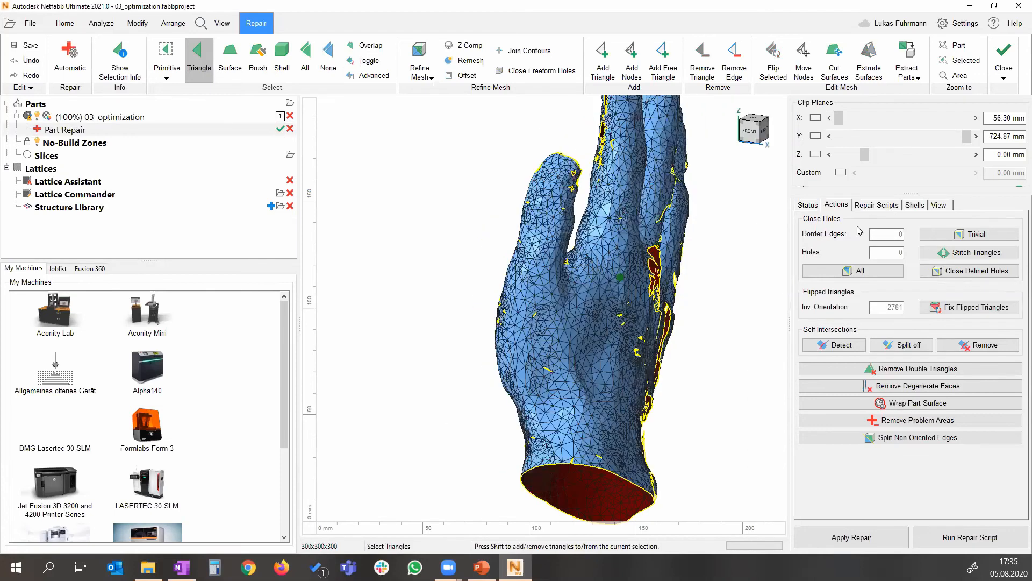
pyautogui.moveTo(704, 425); pyautogui.dragTo(566, 383, button='right')
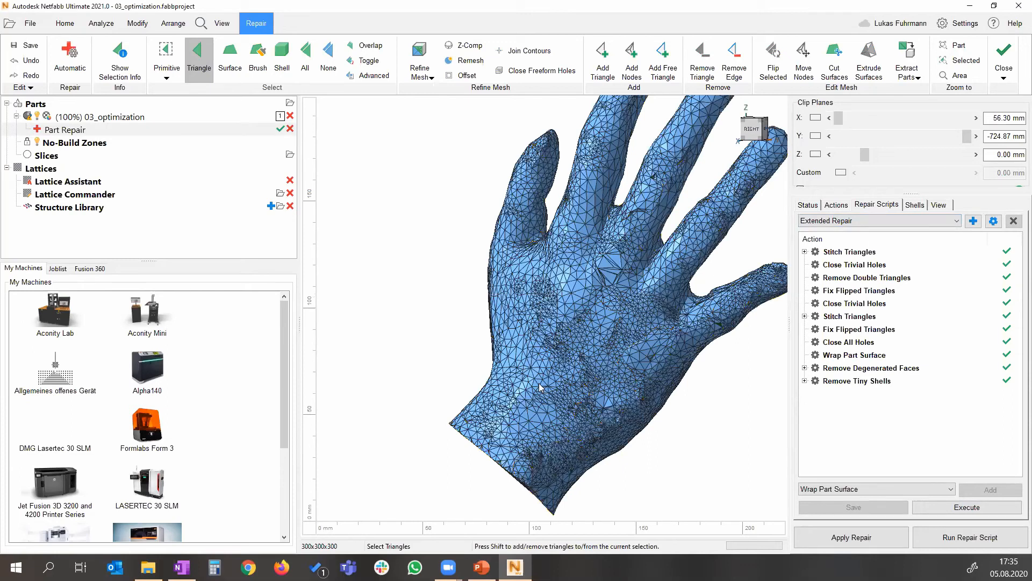
# Step: Examine the repaired hand scan's surface from the wrist end, across the back of the hand and in side profile
pyautogui.moveTo(645, 318); pyautogui.dragTo(631, 255, button='right')
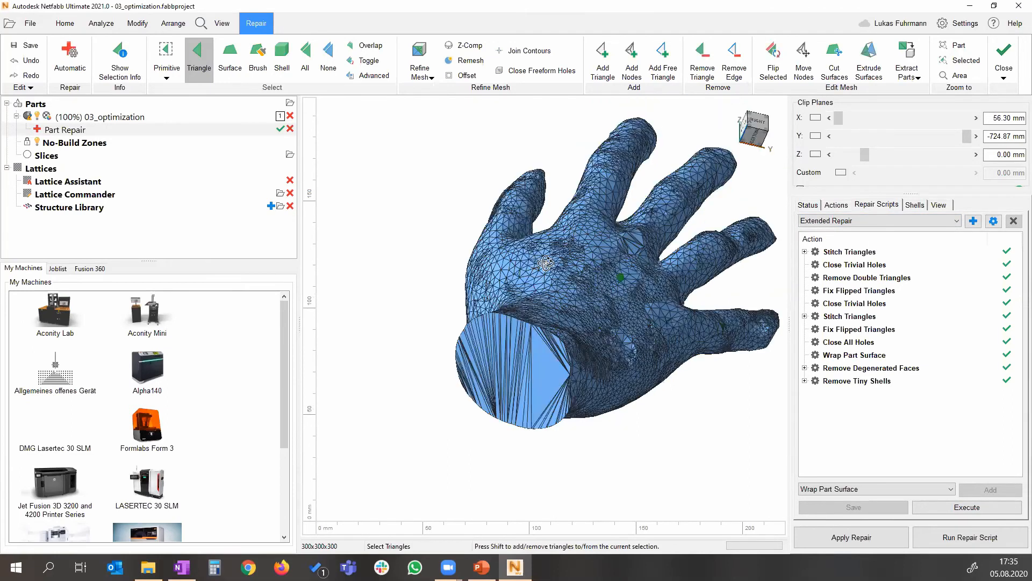
pyautogui.moveTo(543, 268); pyautogui.dragTo(549, 269, button='right')
pyautogui.moveTo(591, 364); pyautogui.dragTo(590, 353, button='right')
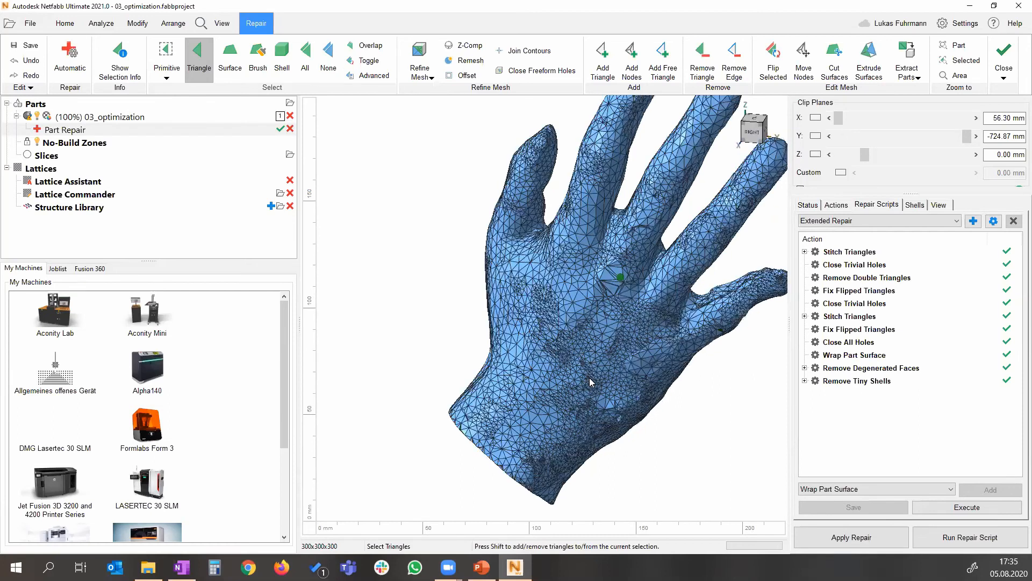
pyautogui.scroll(5, 568, 415)
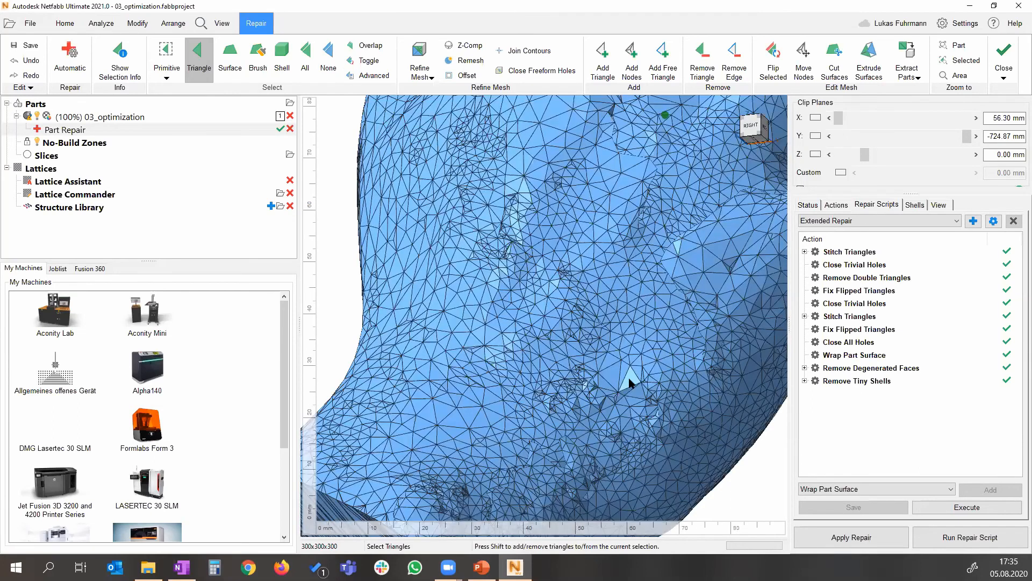
pyautogui.scroll(3, 630, 383)
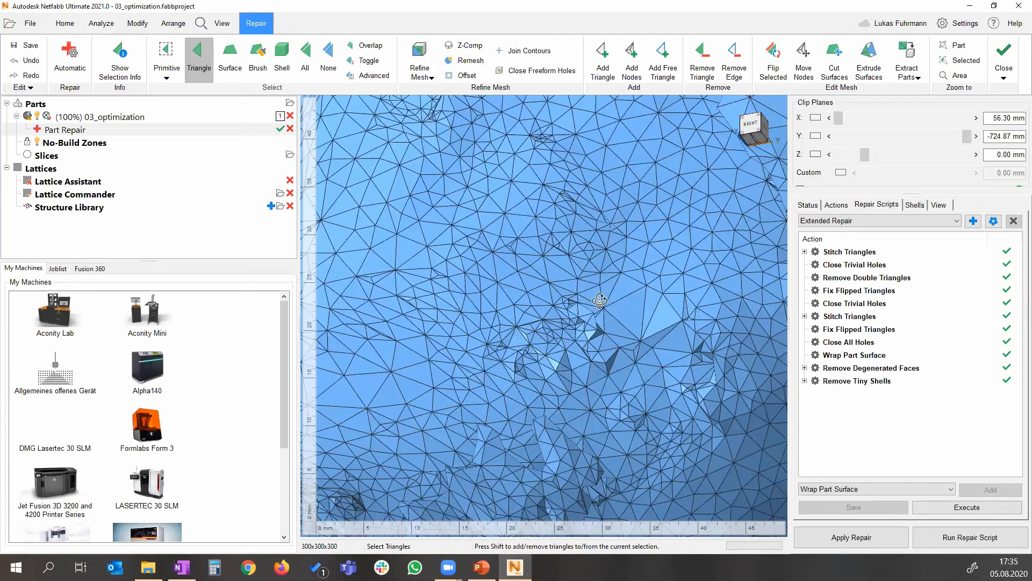
pyautogui.scroll(-5, 614, 308)
pyautogui.moveTo(570, 239); pyautogui.dragTo(585, 185, button='right')
pyautogui.scroll(4, 577, 263)
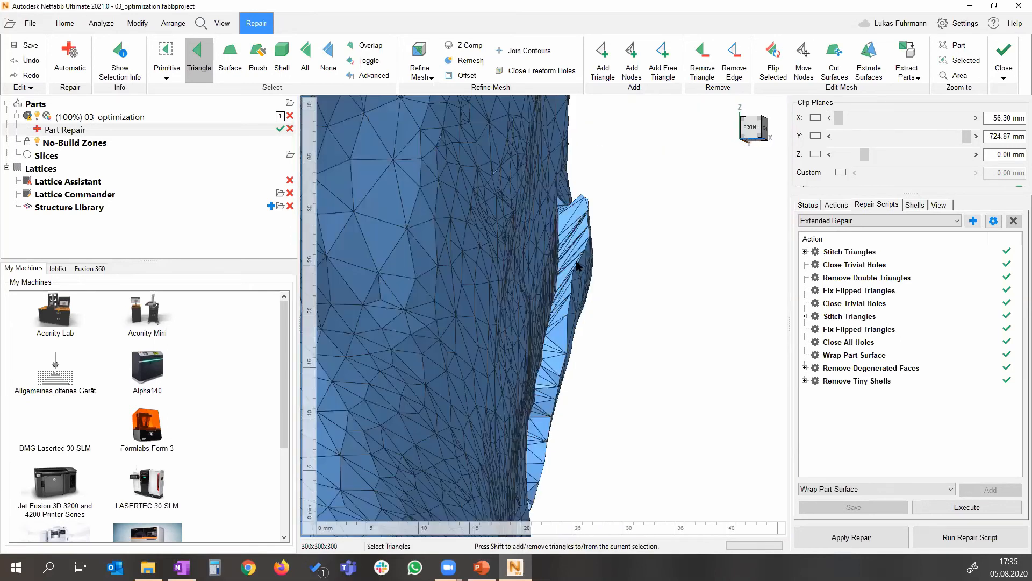
pyautogui.scroll(1, 577, 263)
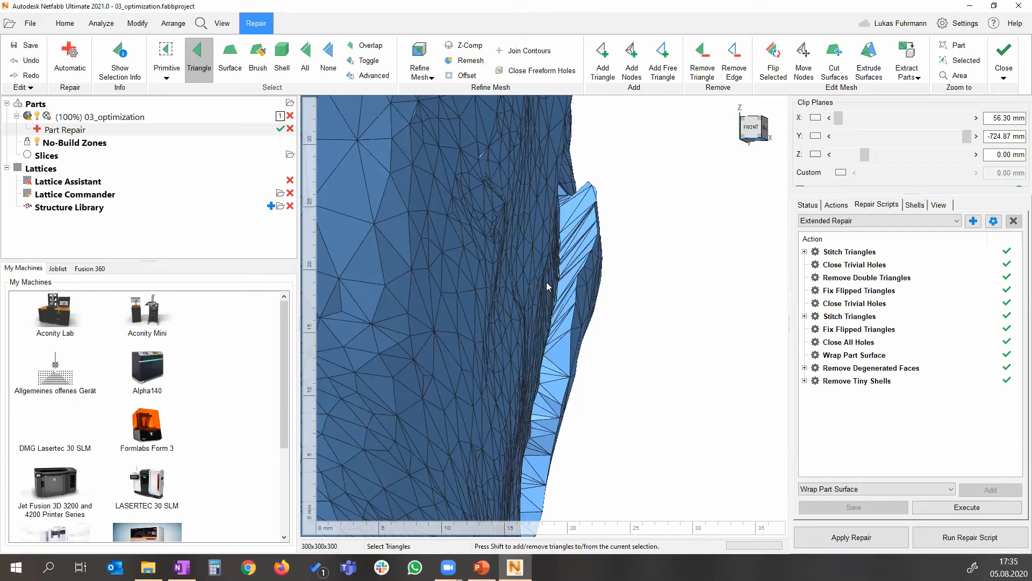
pyautogui.scroll(-8, 633, 281)
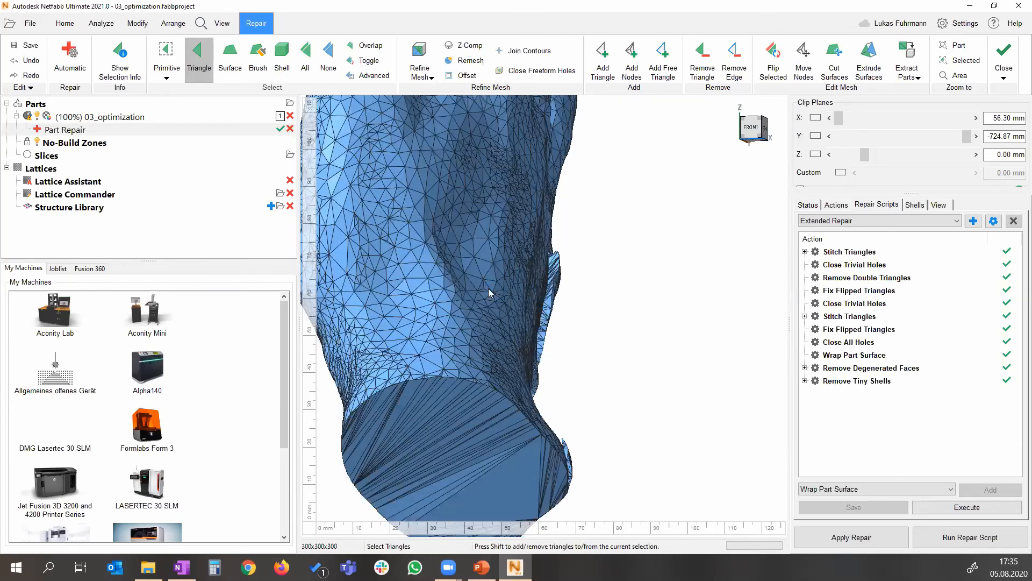
pyautogui.scroll(-4, 488, 288)
pyautogui.moveTo(735, 303); pyautogui.dragTo(563, 302, button='right')
# Step: Discard the Extended Repair without applying it and return to part repair on the original hand scan
pyautogui.press('Escape')
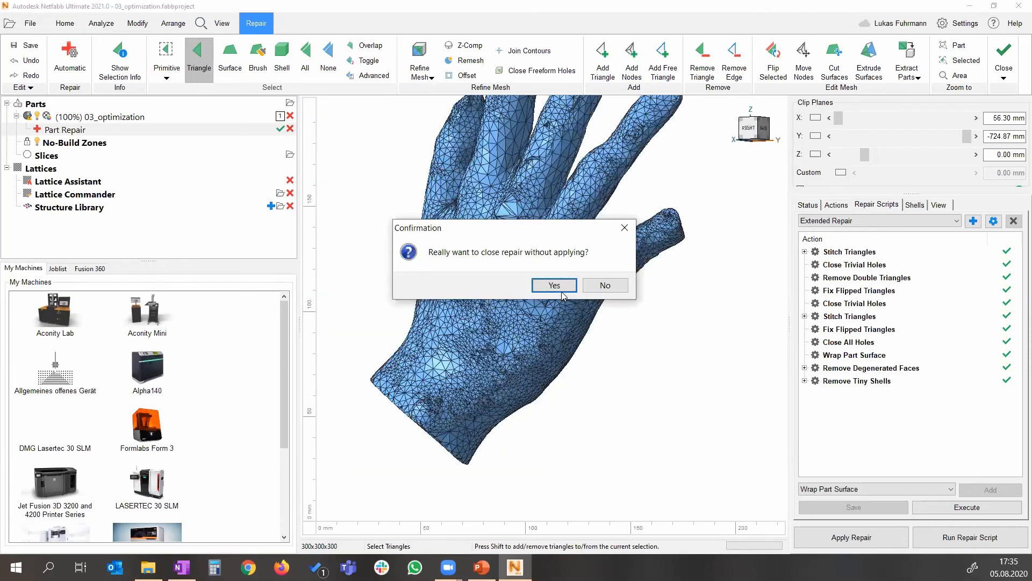
pyautogui.press('Return')
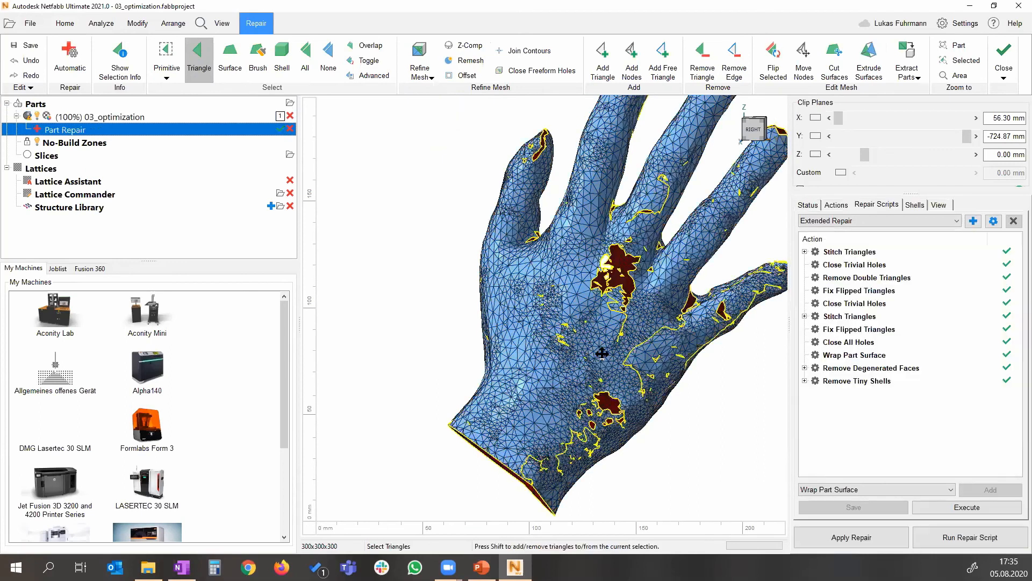
# Step: Draw a Cut Surfaces line around the cluster of holes on the back of the hand near the wrist
pyautogui.moveTo(583, 368); pyautogui.dragTo(530, 243, button='middle')
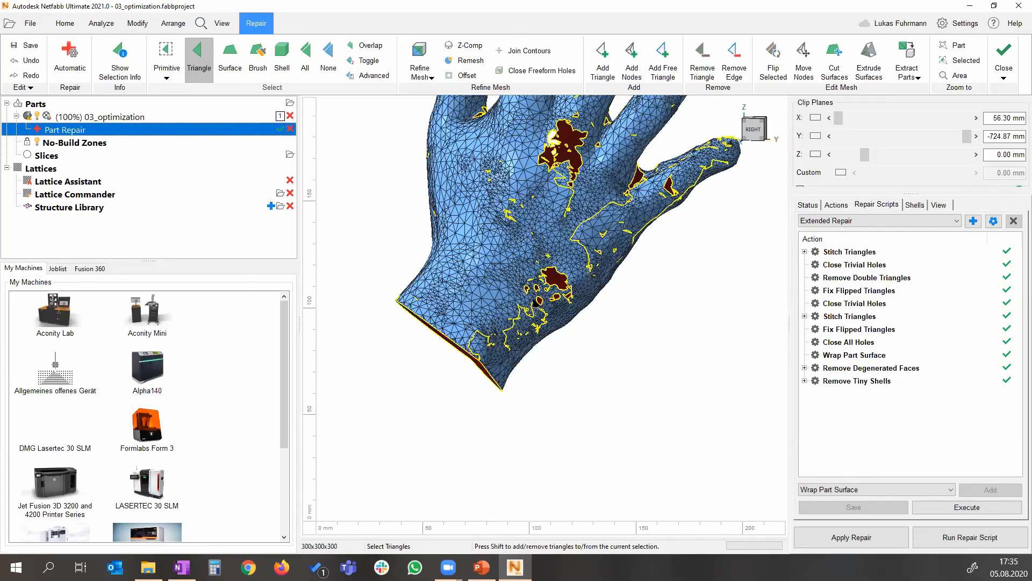
pyautogui.scroll(3, 530, 243)
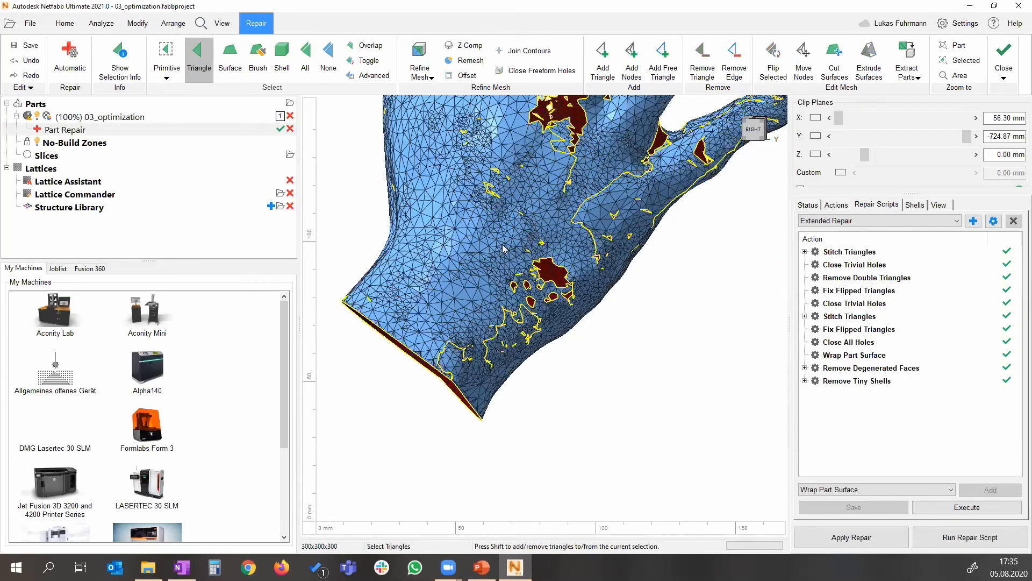
pyautogui.scroll(2, 529, 241)
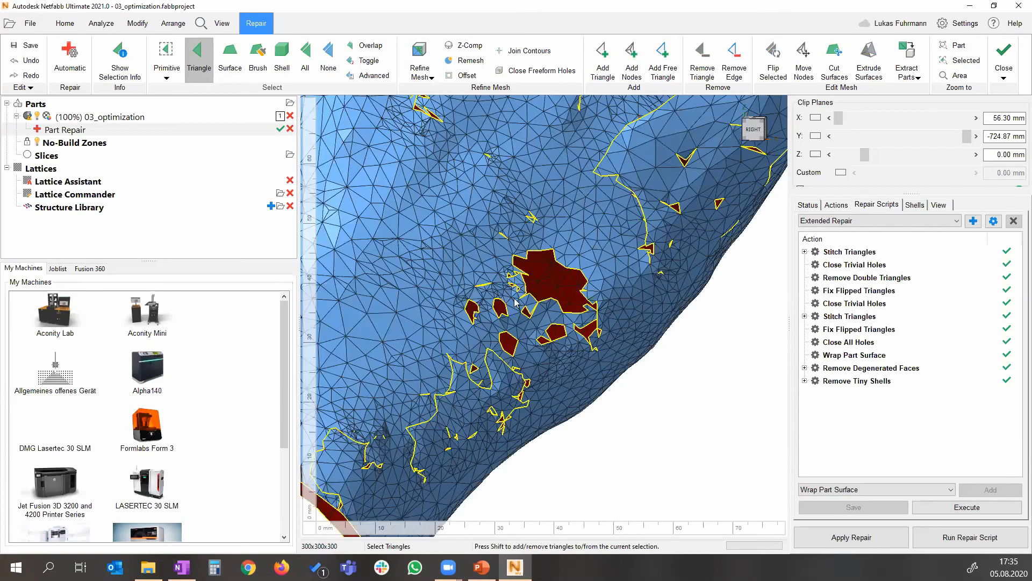
pyautogui.scroll(1, 527, 316)
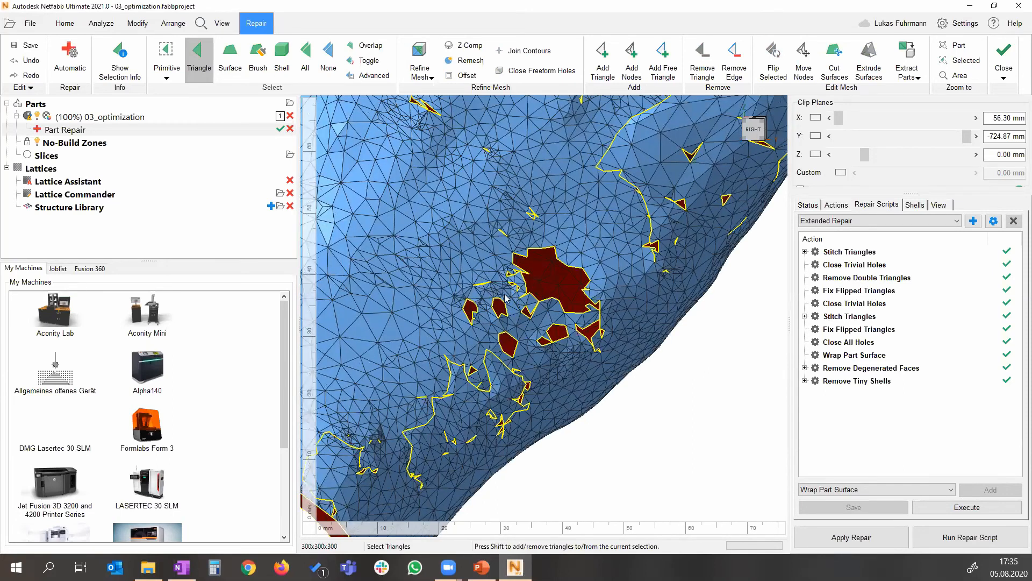
pyautogui.scroll(2, 506, 299)
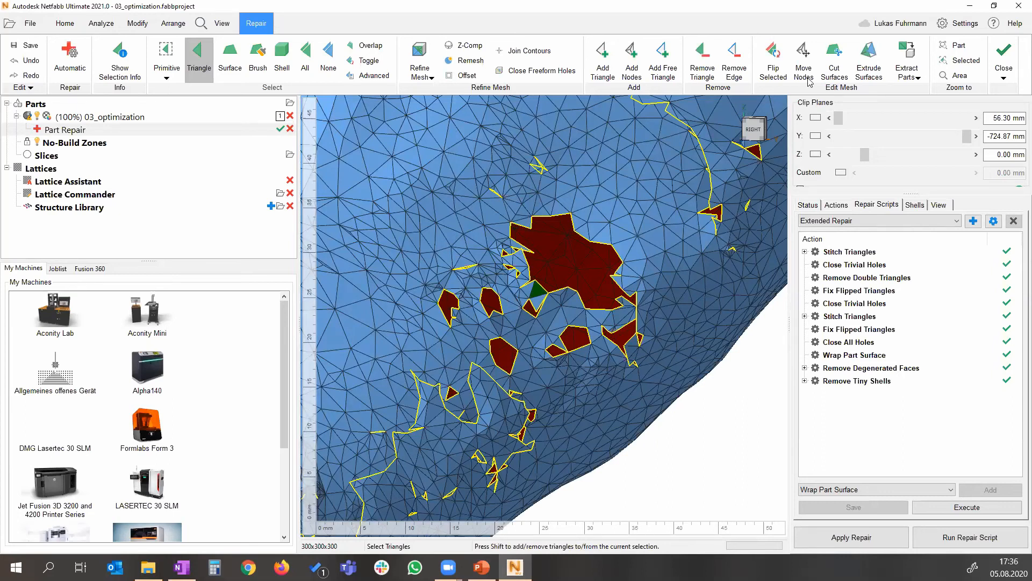
pyautogui.click(826, 63)
pyautogui.click(571, 190)
pyautogui.click(485, 216)
pyautogui.click(434, 263)
pyautogui.click(441, 322)
pyautogui.click(484, 337)
pyautogui.click(540, 367)
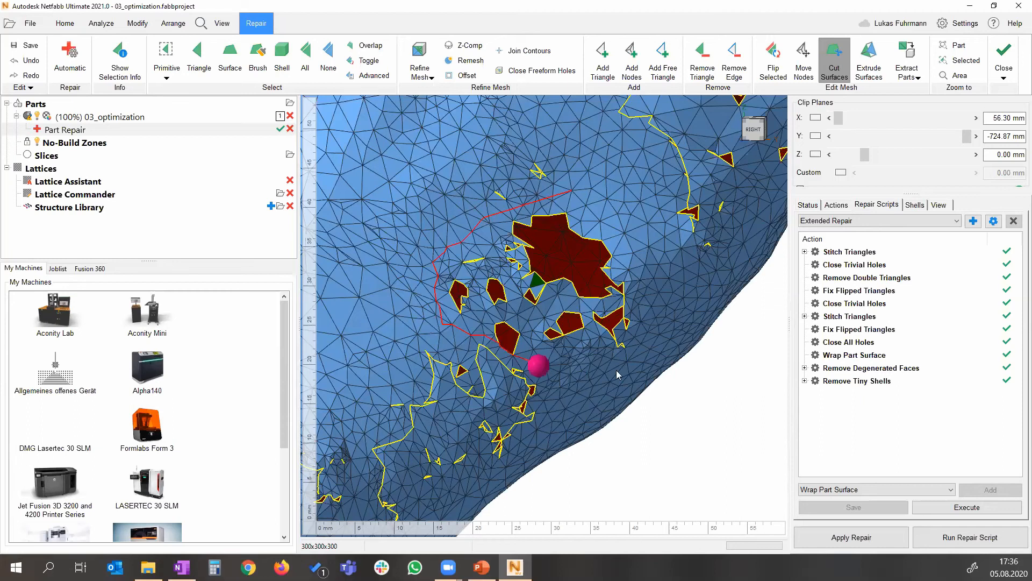
pyautogui.click(667, 305)
pyautogui.click(595, 188)
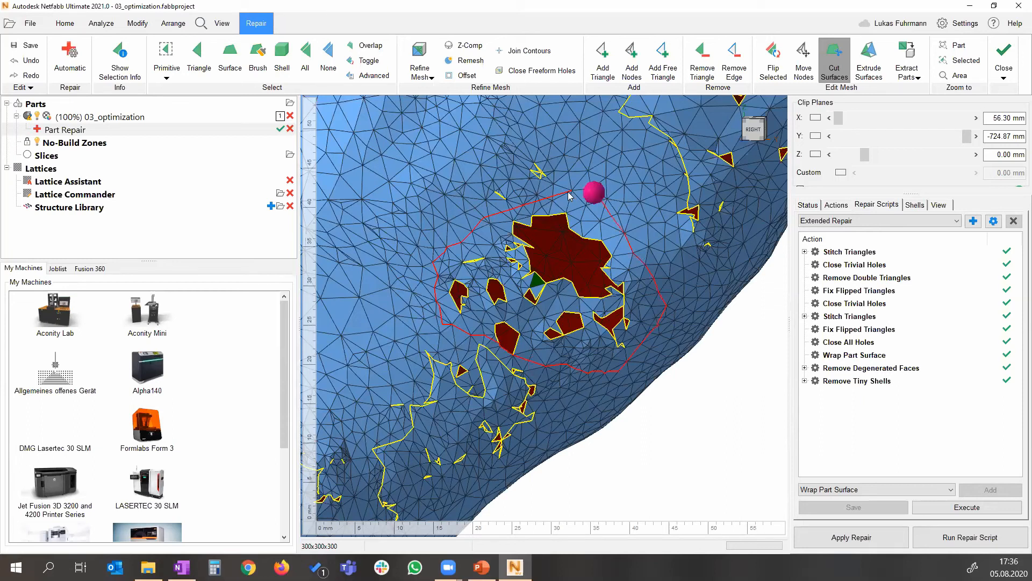
# Step: Close the cut line around the hole cluster and cut the surface along it
pyautogui.rightClick(570, 192)
pyautogui.click(591, 214)
pyautogui.rightClick(577, 190)
pyautogui.click(601, 224)
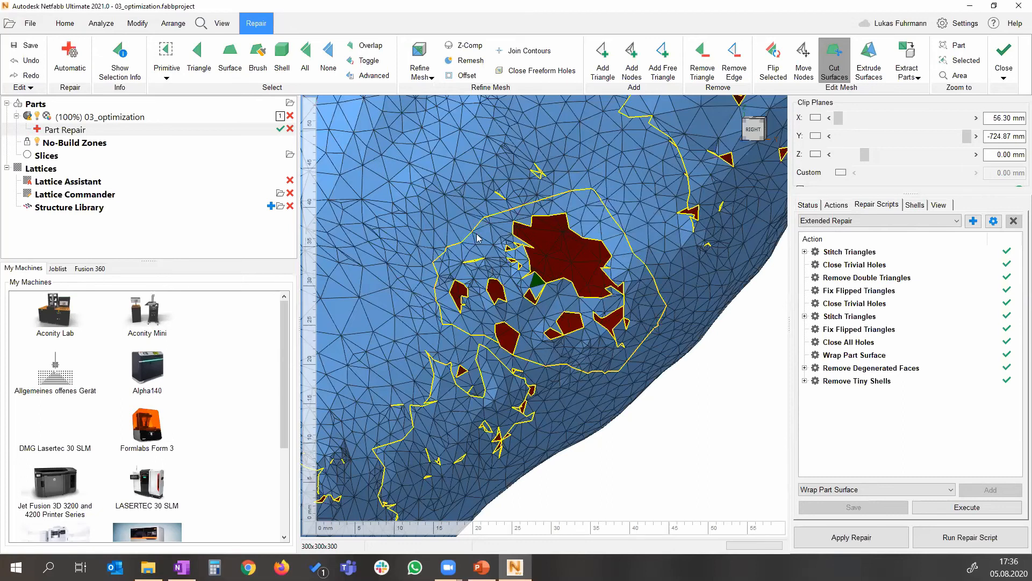
# Step: Remove the cut-out shell containing the holes, then close the resulting opening and select the new patch
pyautogui.click(284, 49)
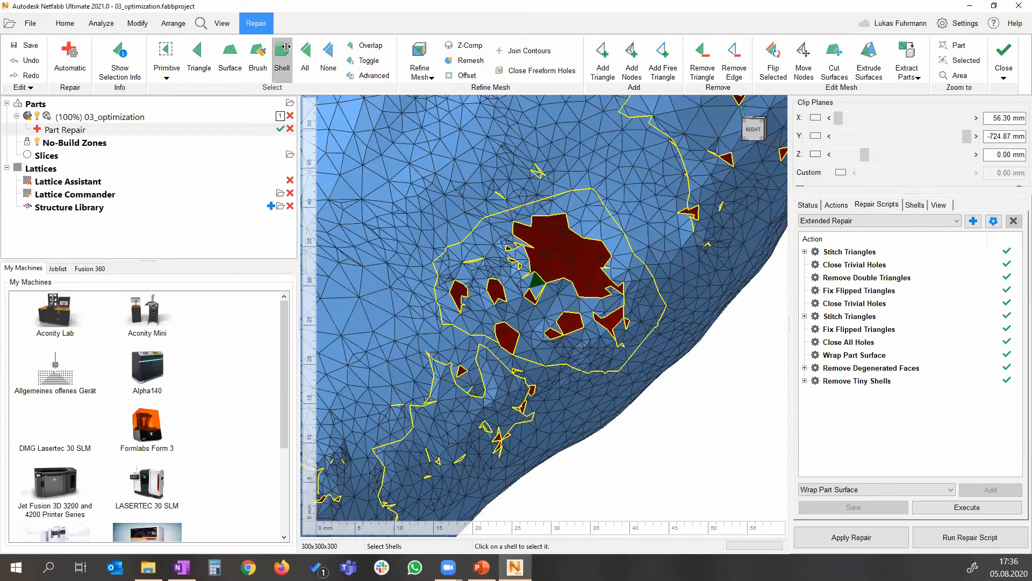
pyautogui.click(526, 251)
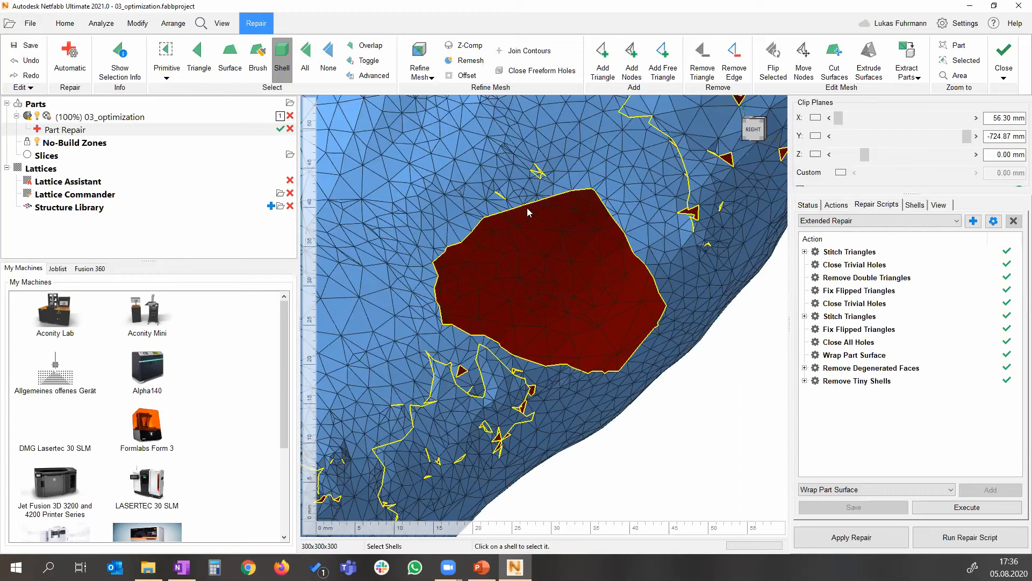
pyautogui.moveTo(535, 195)
pyautogui.mouseDown(button='right')
pyautogui.moveTo(537, 220)
pyautogui.moveTo(526, 190)
pyautogui.moveTo(535, 195)
pyautogui.mouseUp(button='right')
pyautogui.click(506, 224)
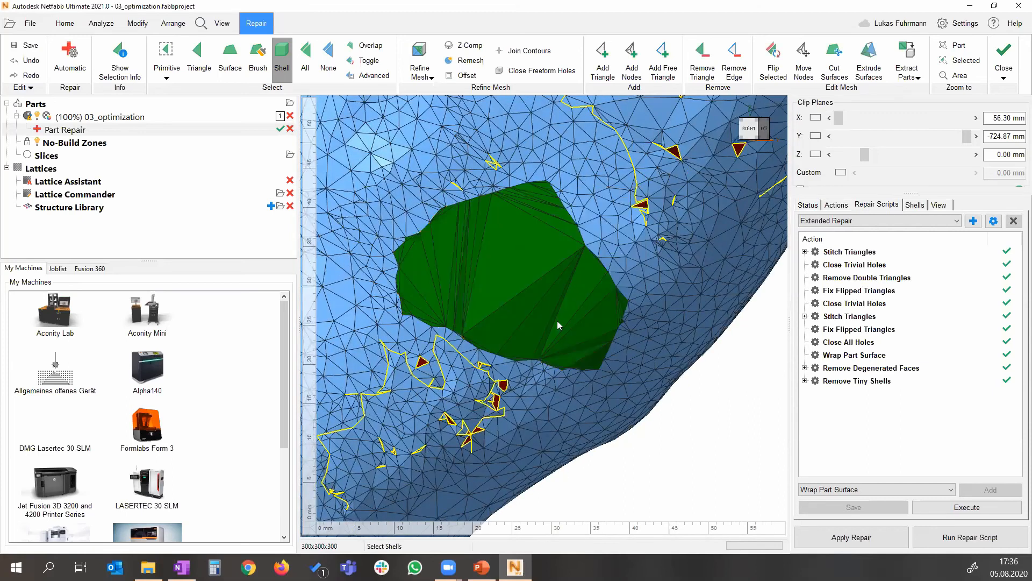
# Step: Examine the selected patch's coarse triangles and its fit with the surrounding hand surface
pyautogui.moveTo(531, 331); pyautogui.dragTo(532, 303, button='right')
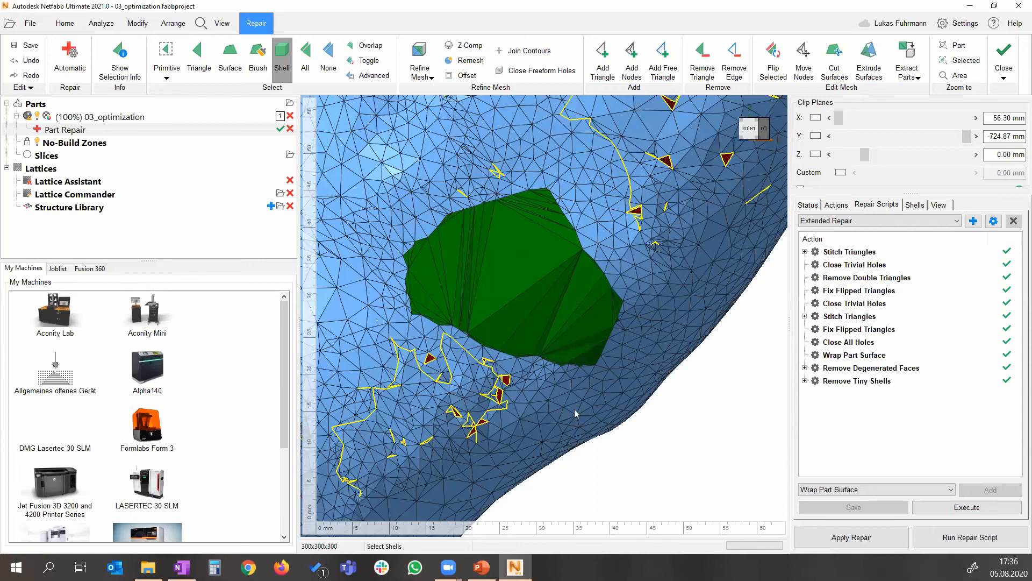
pyautogui.scroll(-4, 533, 301)
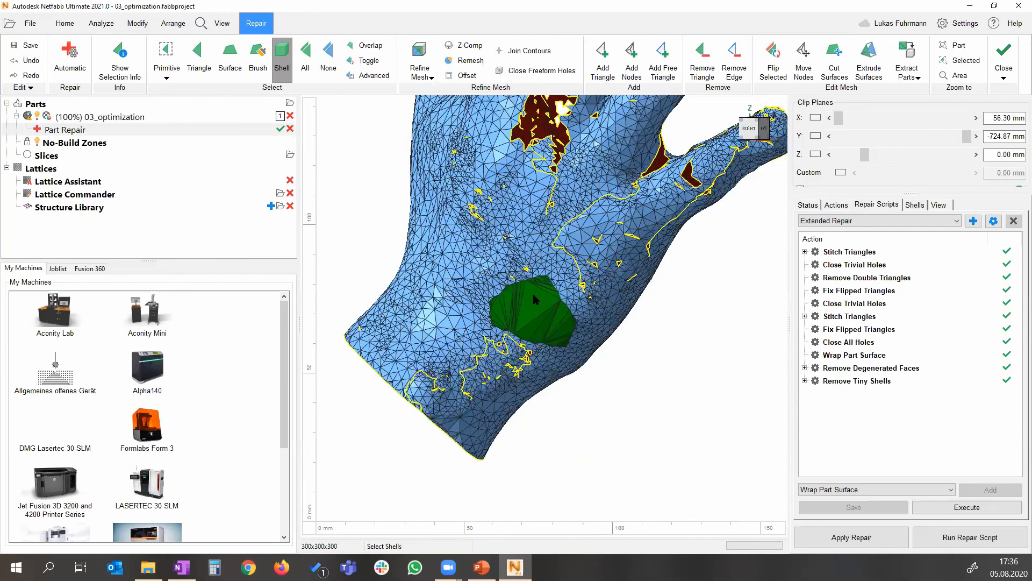
pyautogui.scroll(3, 534, 298)
pyautogui.scroll(1, 534, 299)
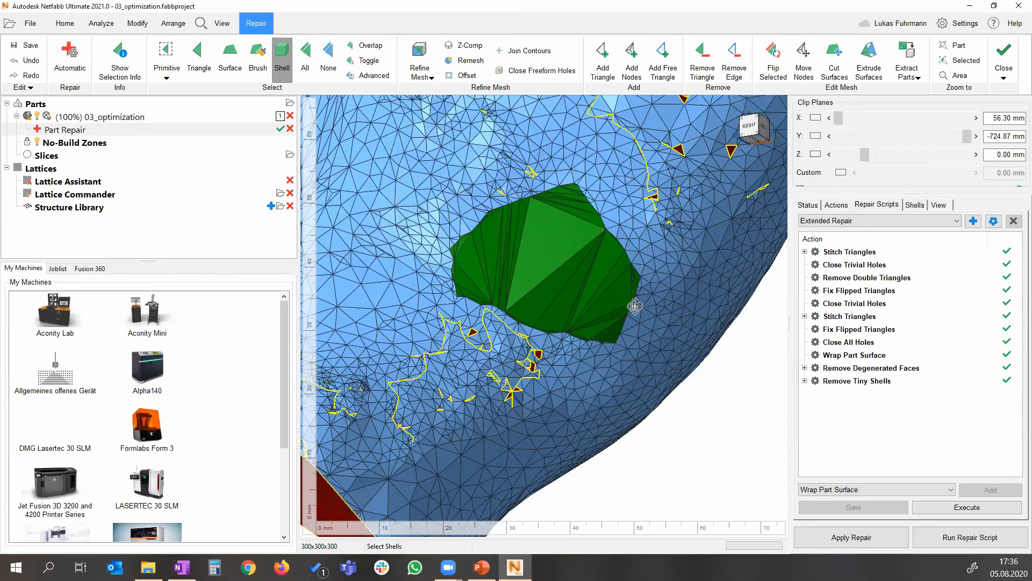
pyautogui.scroll(-5, 559, 280)
pyautogui.moveTo(640, 253); pyautogui.dragTo(555, 295, button='right')
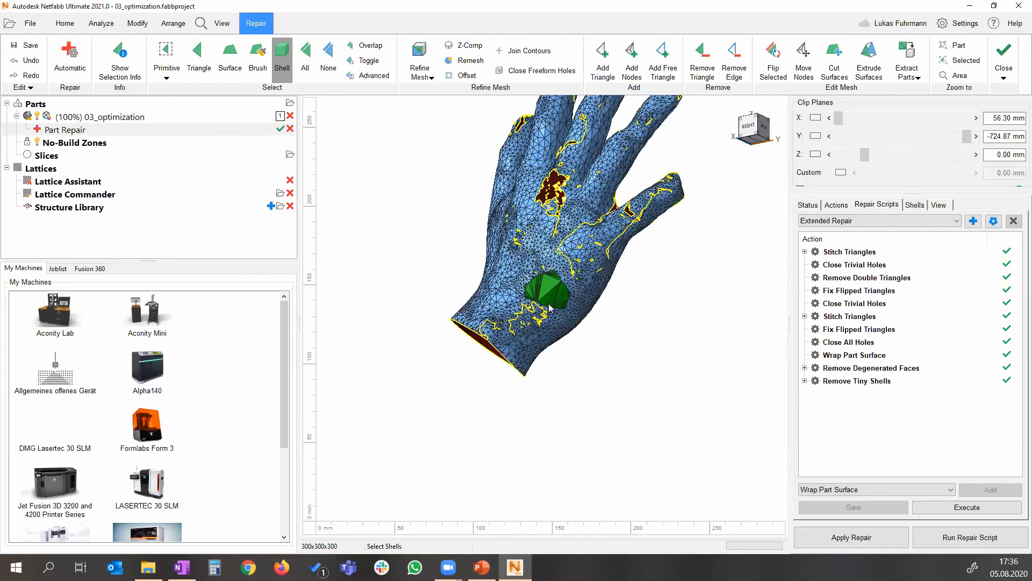
pyautogui.scroll(1, 553, 334)
pyautogui.scroll(1, 564, 316)
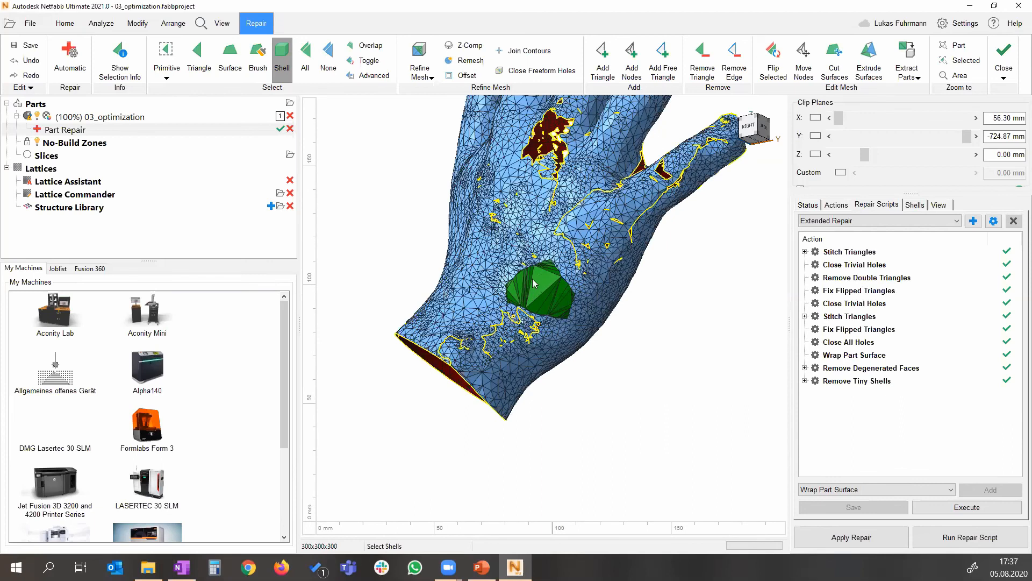
# Step: Remesh the selected patch with Uniform Remeshing, target edge length 2.00 mm and smoothing 0.05, including the edge of the selection
pyautogui.scroll(3, 567, 261)
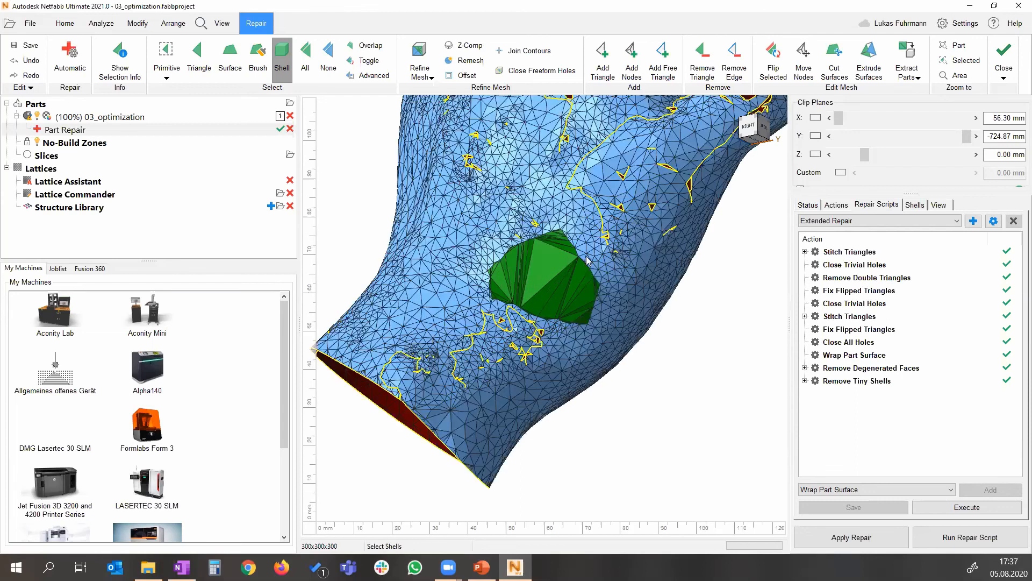
pyautogui.scroll(2, 565, 249)
pyautogui.rightClick(560, 235)
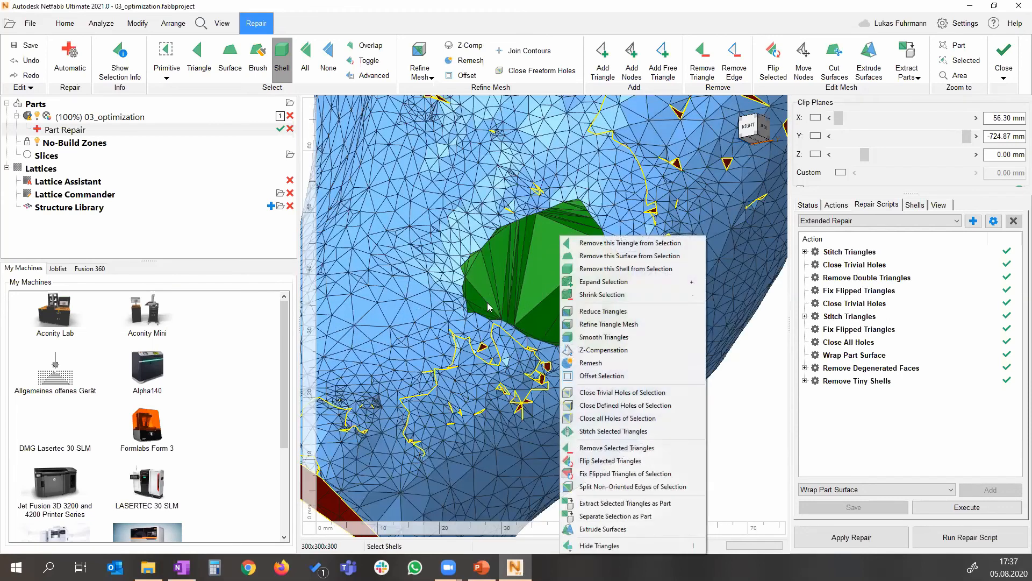
pyautogui.click(586, 363)
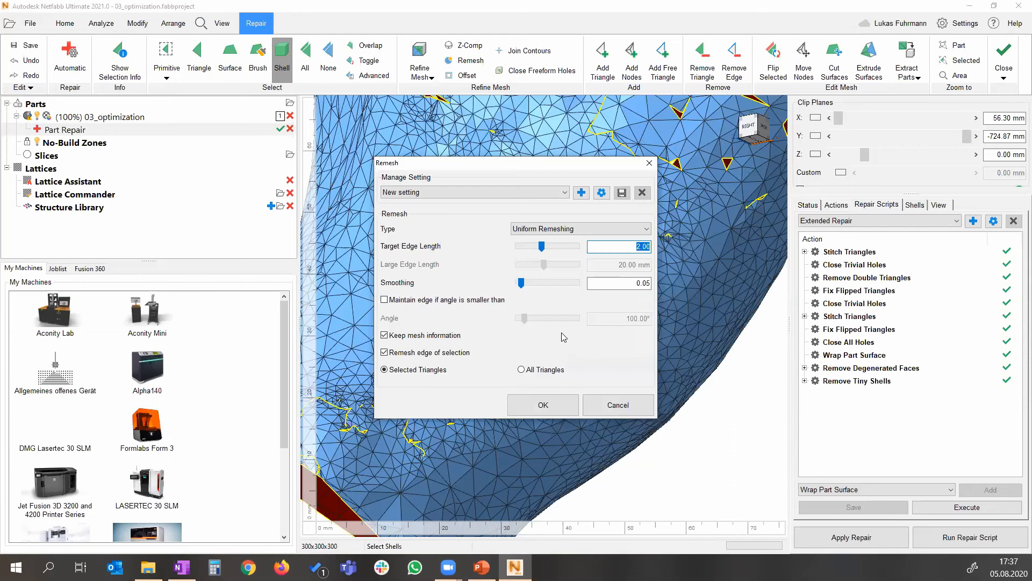
pyautogui.moveTo(457, 163); pyautogui.dragTo(584, 197)
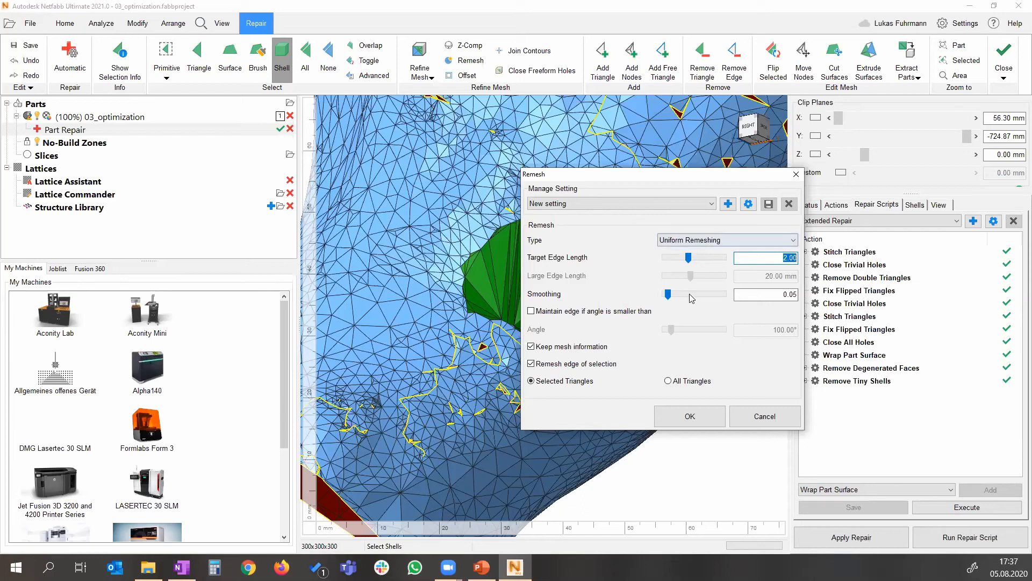
pyautogui.click(690, 419)
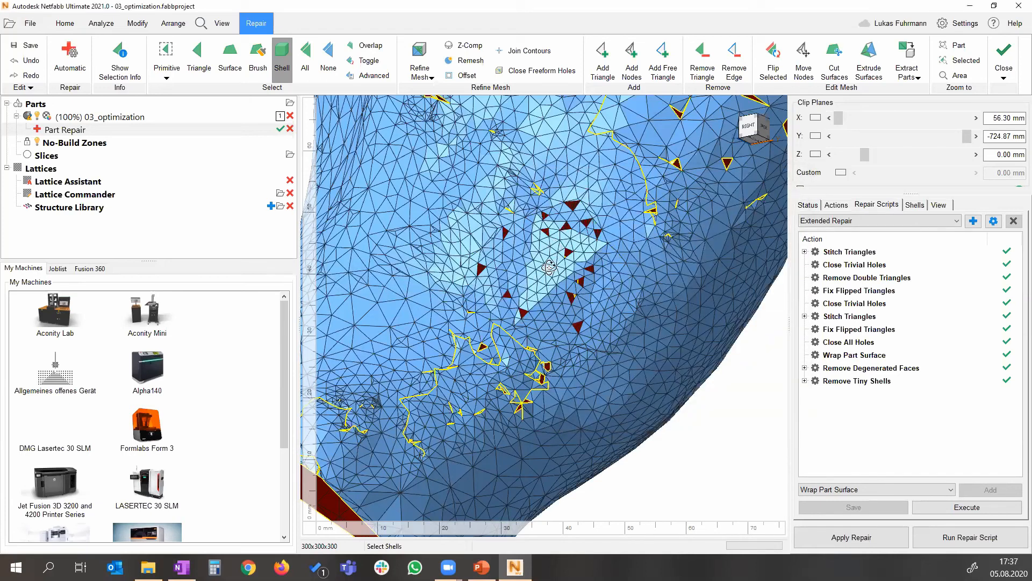
# Step: Examine the remeshed patch near the wrist and compare its triangles with the surrounding hand mesh
pyautogui.scroll(-2, 592, 256)
pyautogui.moveTo(591, 255); pyautogui.dragTo(575, 319, button='right')
pyautogui.scroll(2, 574, 318)
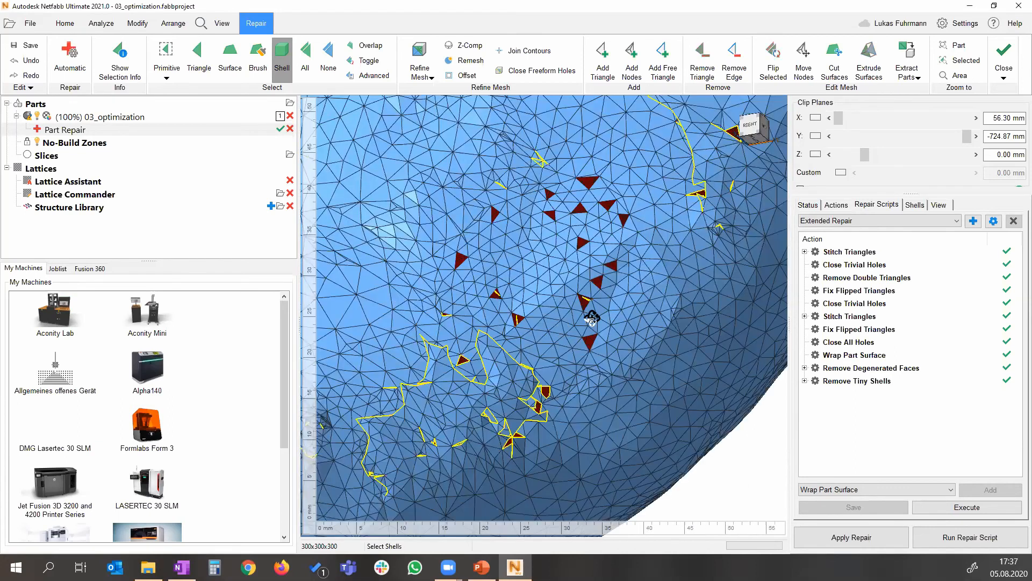
pyautogui.scroll(2, 590, 306)
pyautogui.moveTo(479, 338); pyautogui.dragTo(515, 340, button='right')
pyautogui.scroll(-2, 516, 344)
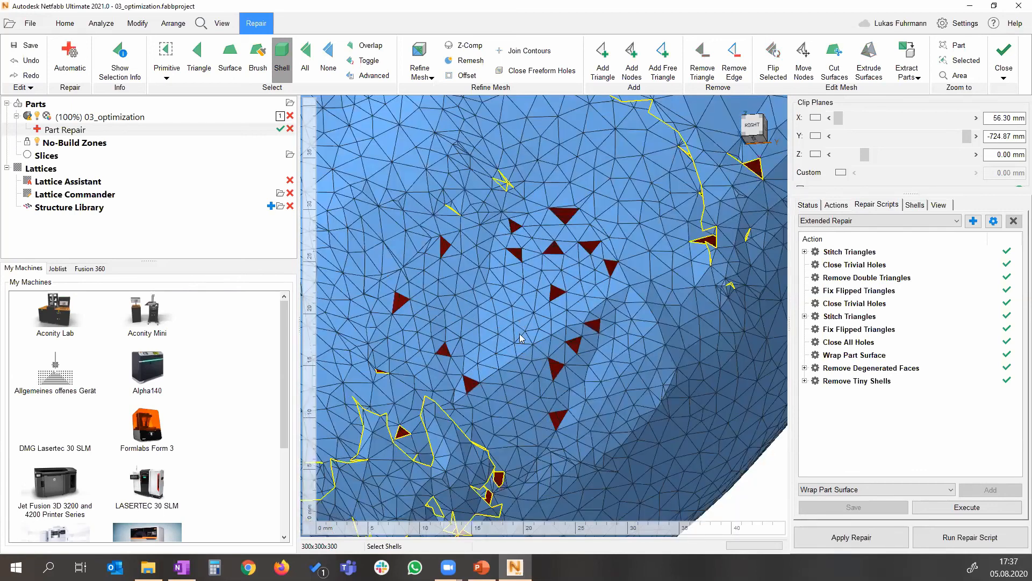
pyautogui.scroll(-4, 603, 262)
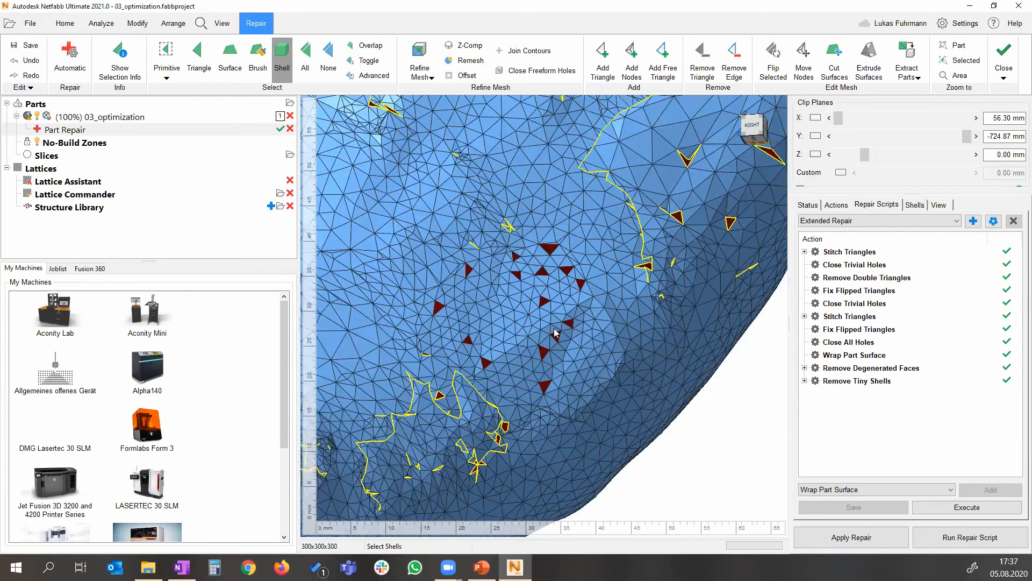
pyautogui.moveTo(544, 396); pyautogui.dragTo(492, 326, button='right')
pyautogui.scroll(-1, 521, 252)
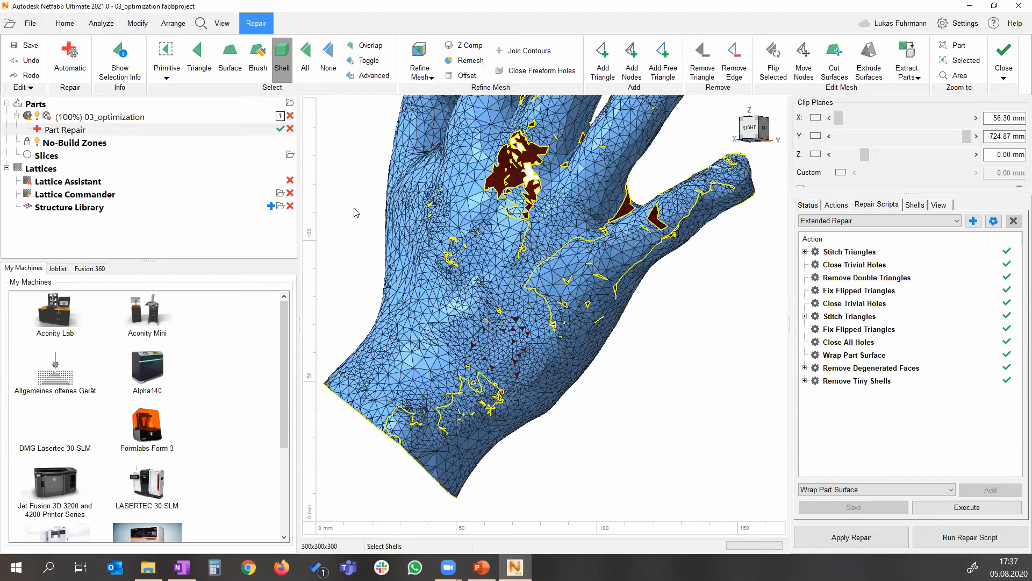
pyautogui.scroll(-1, 432, 216)
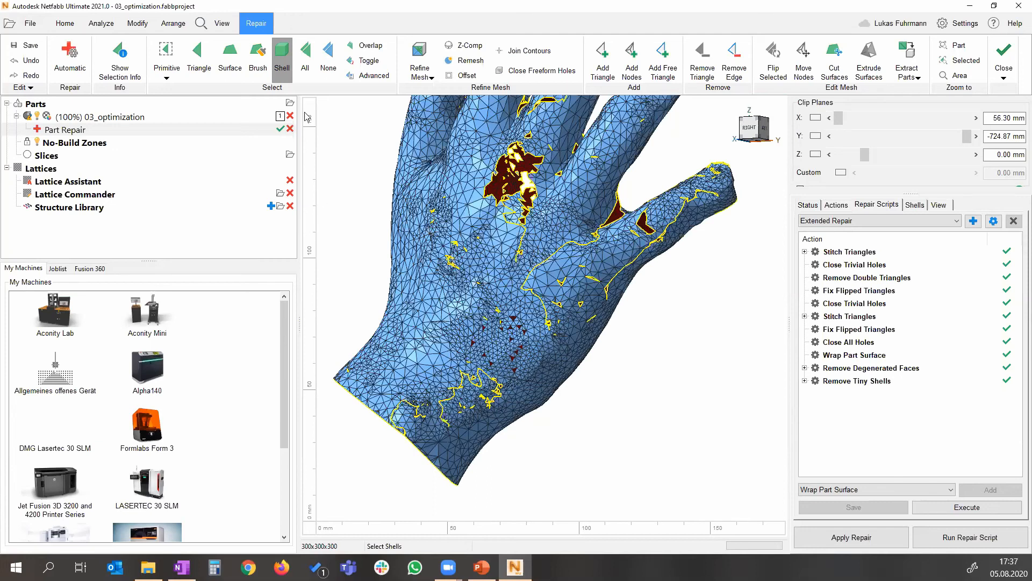
# Step: Smooth the entire hand mesh with Smooth Triangles at 11.56% strength, then clear the selection
pyautogui.scroll(-2, 456, 253)
pyautogui.scroll(-1, 471, 268)
pyautogui.hotkey('ctrl', 'a')
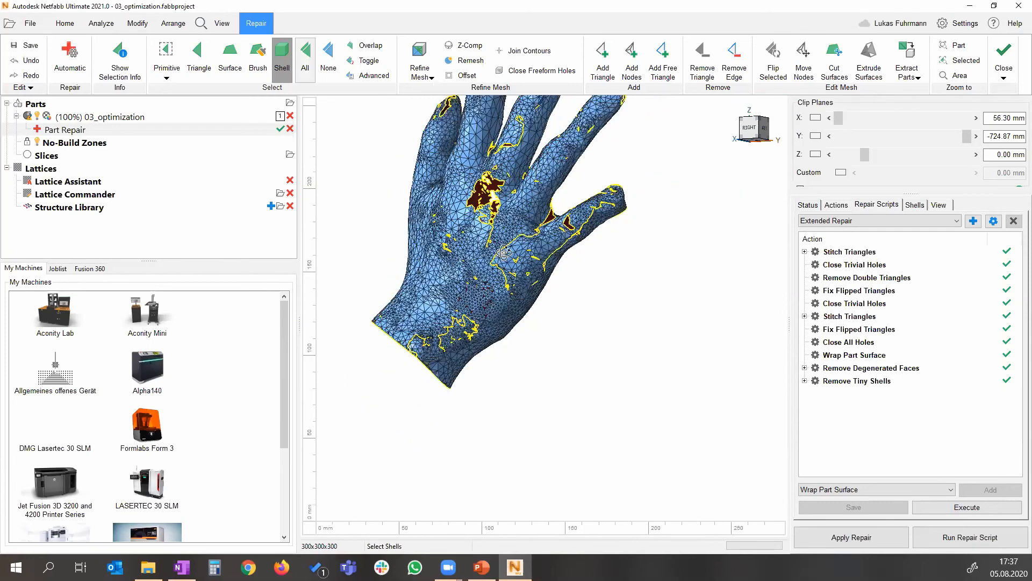
pyautogui.moveTo(424, 265); pyautogui.dragTo(406, 405, button='right')
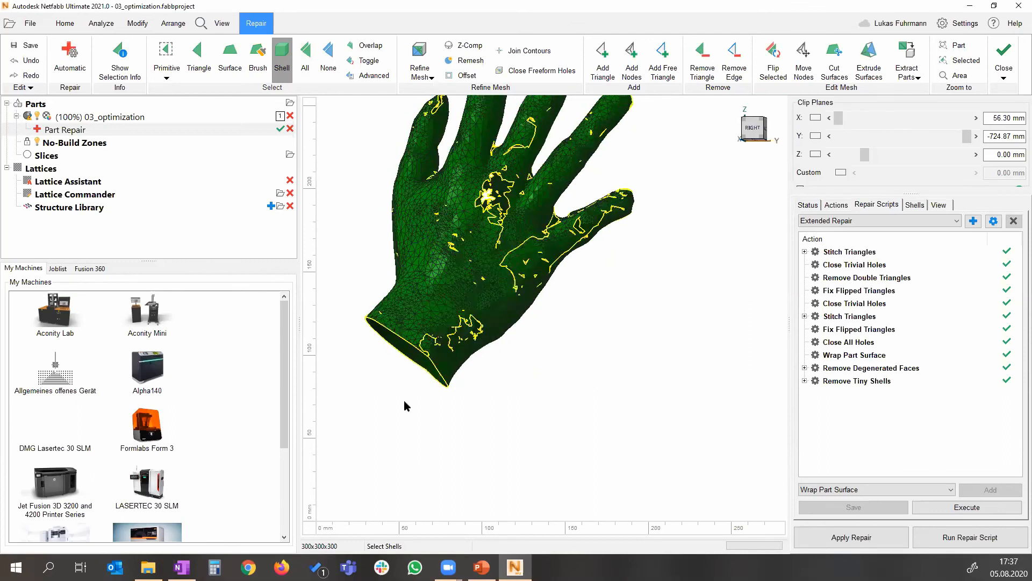
pyautogui.rightClick(425, 232)
pyautogui.click(448, 337)
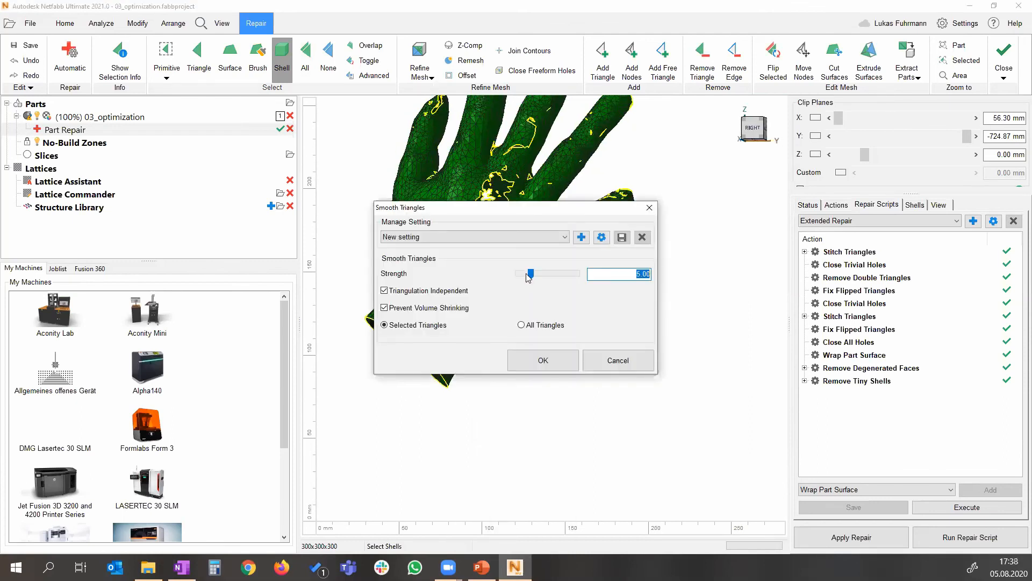
pyautogui.moveTo(531, 273); pyautogui.dragTo(538, 276)
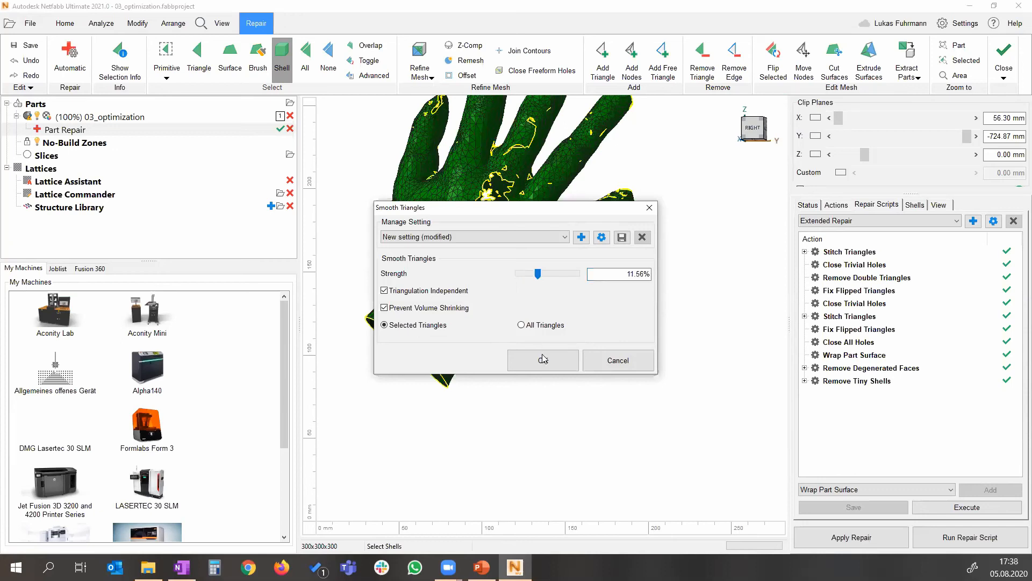
pyautogui.click(543, 360)
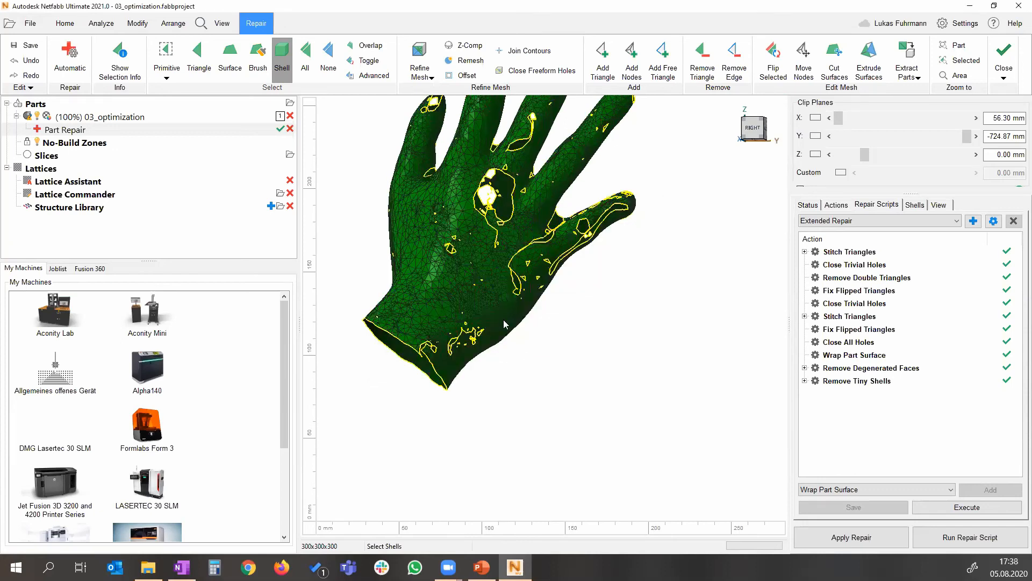
pyautogui.scroll(4, 488, 312)
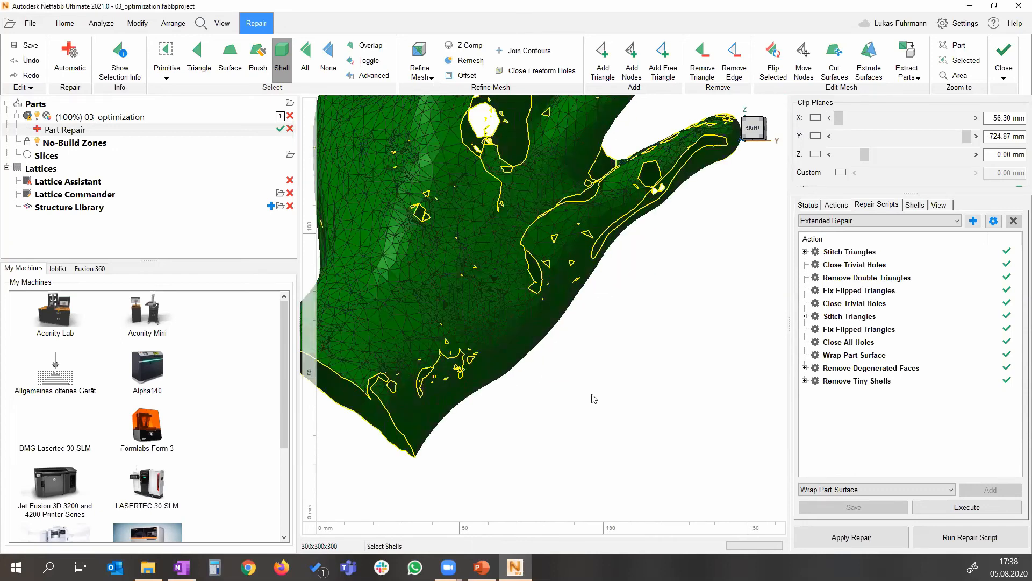
pyautogui.scroll(-2, 495, 345)
pyautogui.scroll(-2, 479, 310)
pyautogui.click(438, 336)
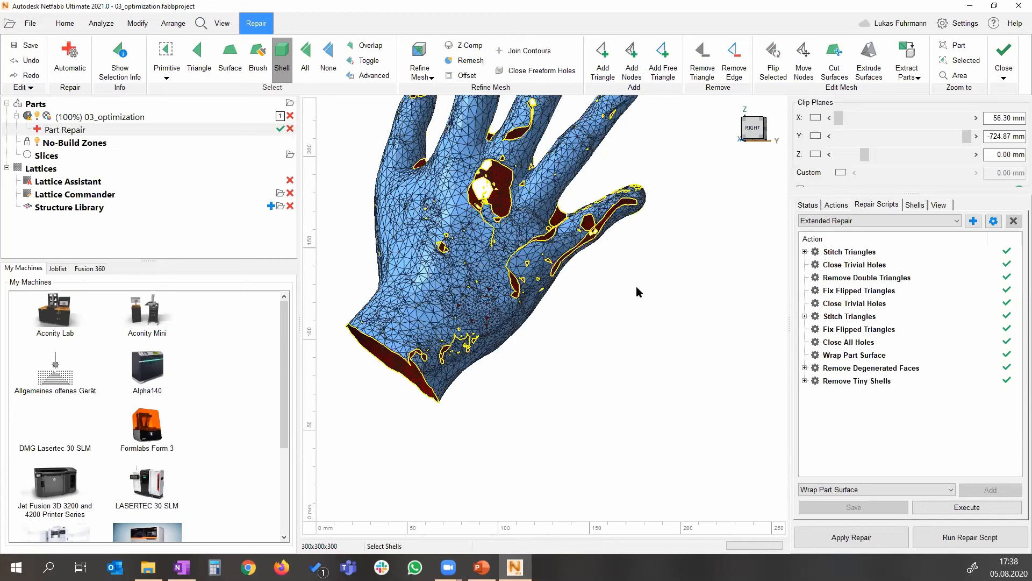
# Step: Close the open hole at the tip of the middle finger
pyautogui.scroll(-2, 555, 233)
pyautogui.moveTo(555, 232); pyautogui.dragTo(572, 268, button='right')
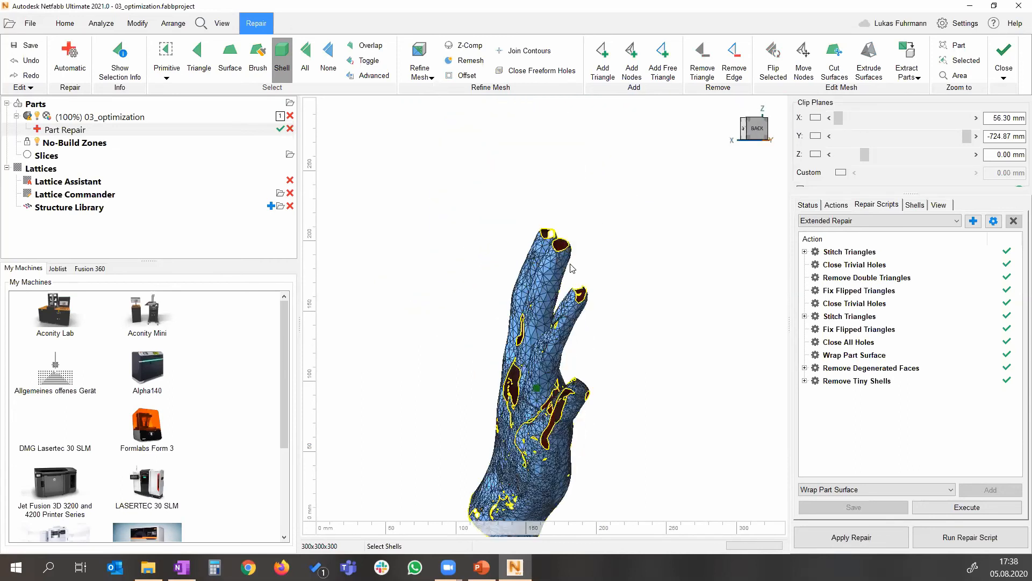
pyautogui.scroll(6, 565, 329)
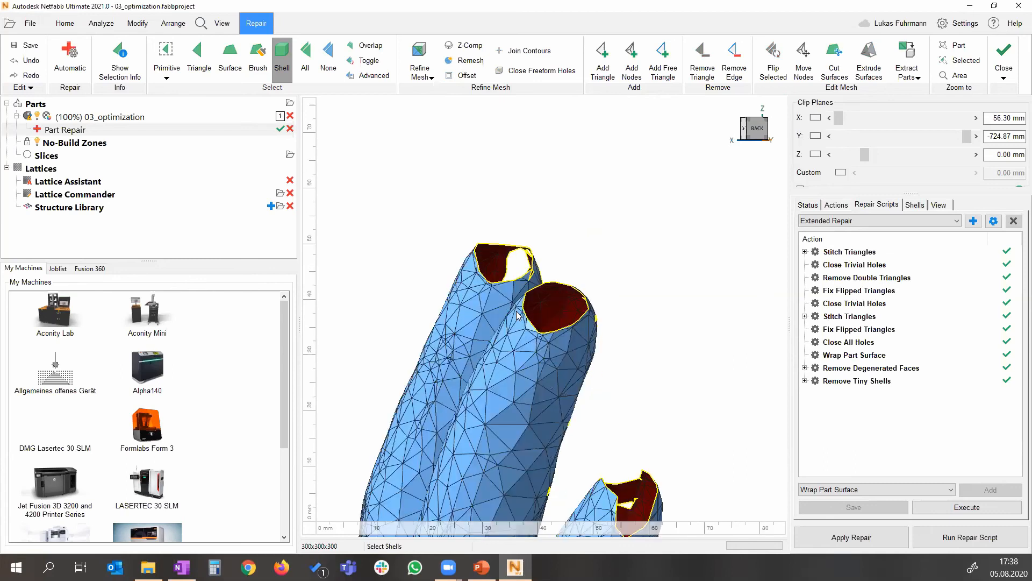
pyautogui.scroll(-2, 518, 315)
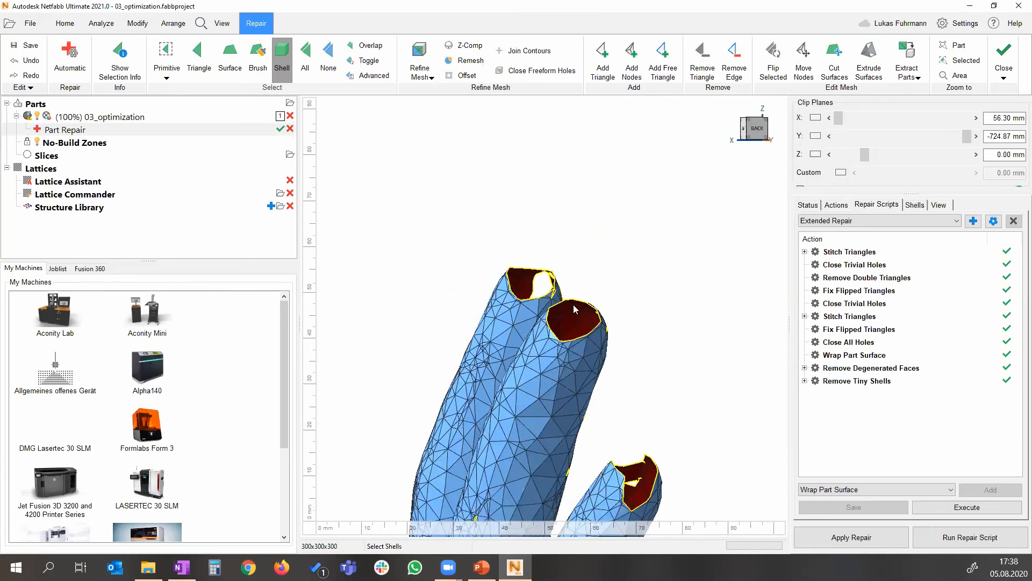
pyautogui.scroll(-1, 570, 311)
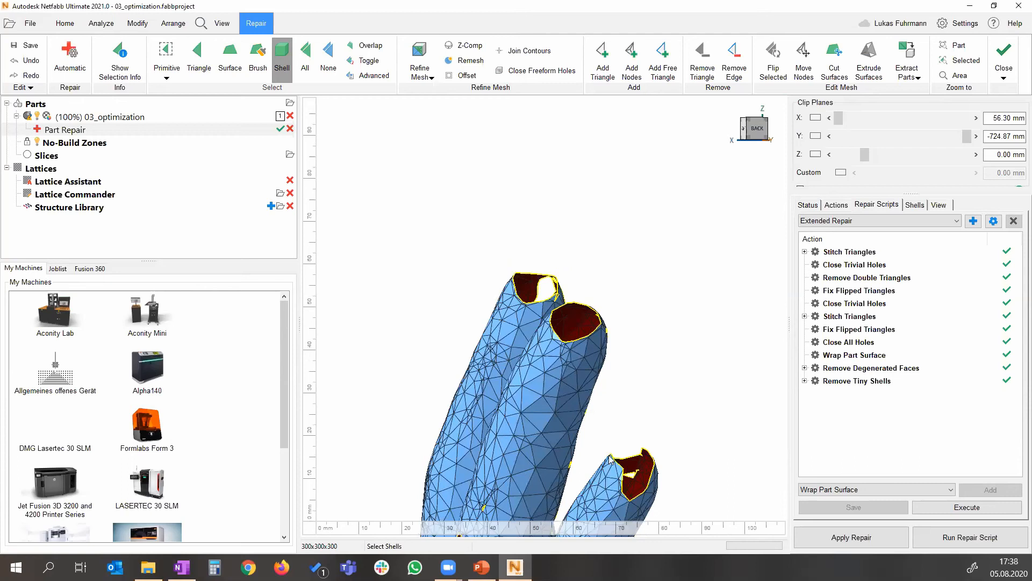
pyautogui.scroll(1, 610, 458)
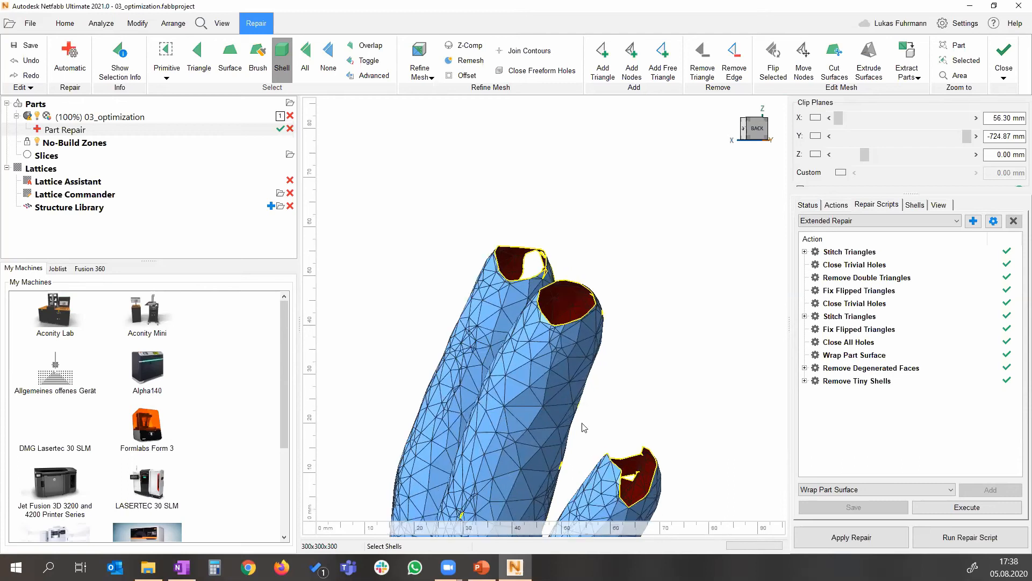
pyautogui.rightClick(560, 290)
pyautogui.click(561, 305)
# Step: Add a node near the centre of the middle fingertip patch and move it outward to round the tip
pyautogui.scroll(2, 536, 317)
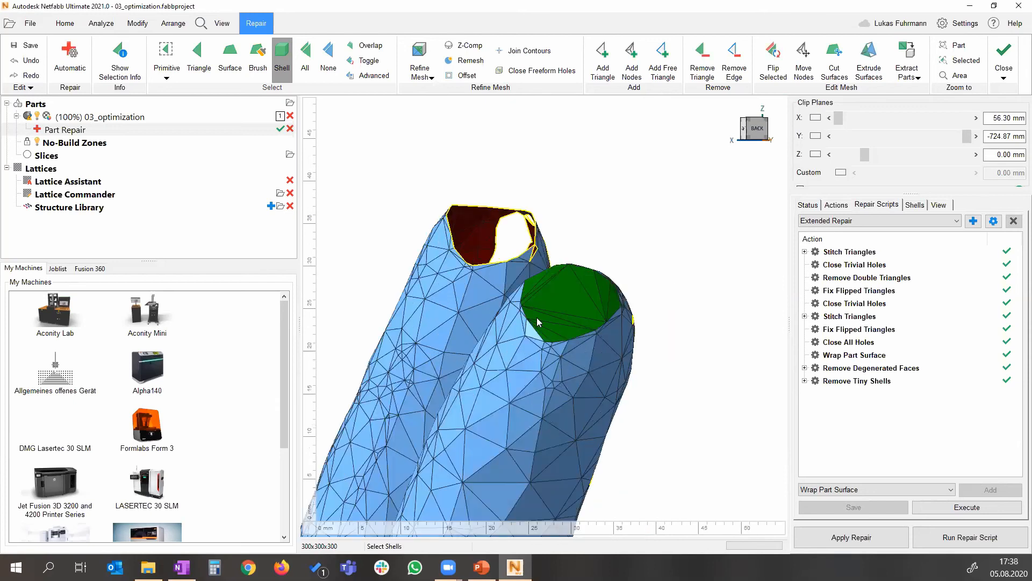
pyautogui.scroll(3, 536, 318)
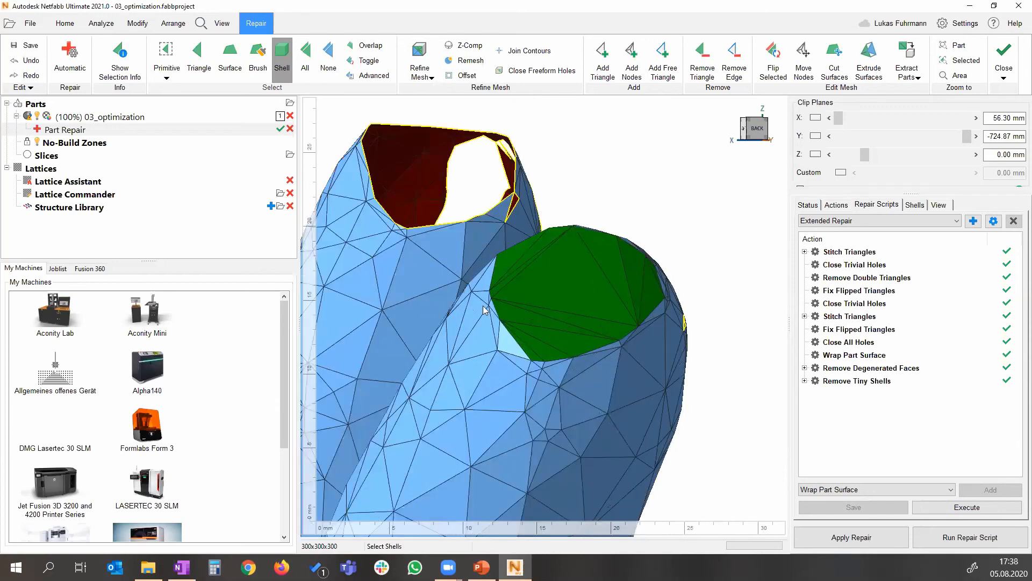
pyautogui.scroll(1, 545, 325)
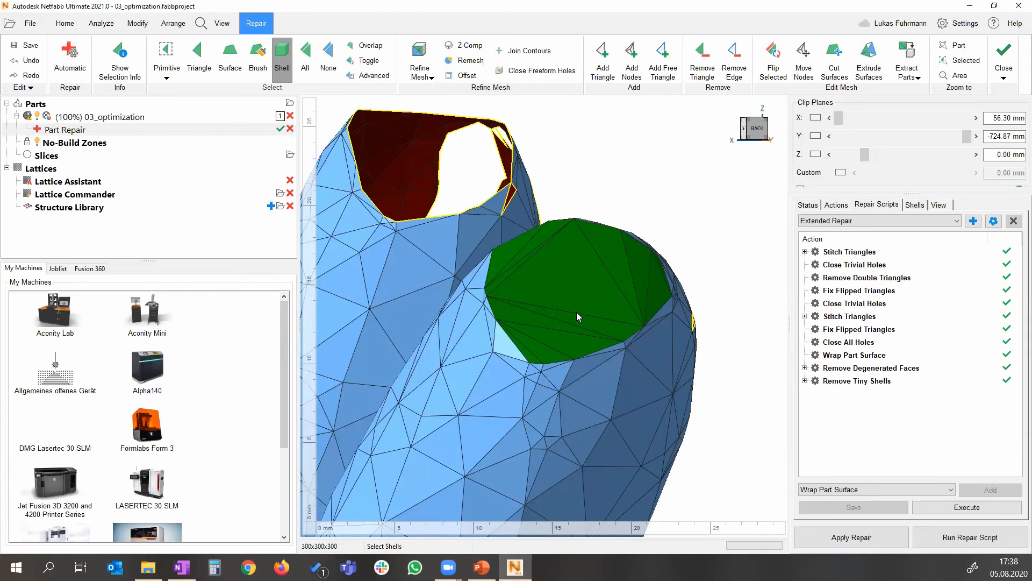
pyautogui.click(633, 64)
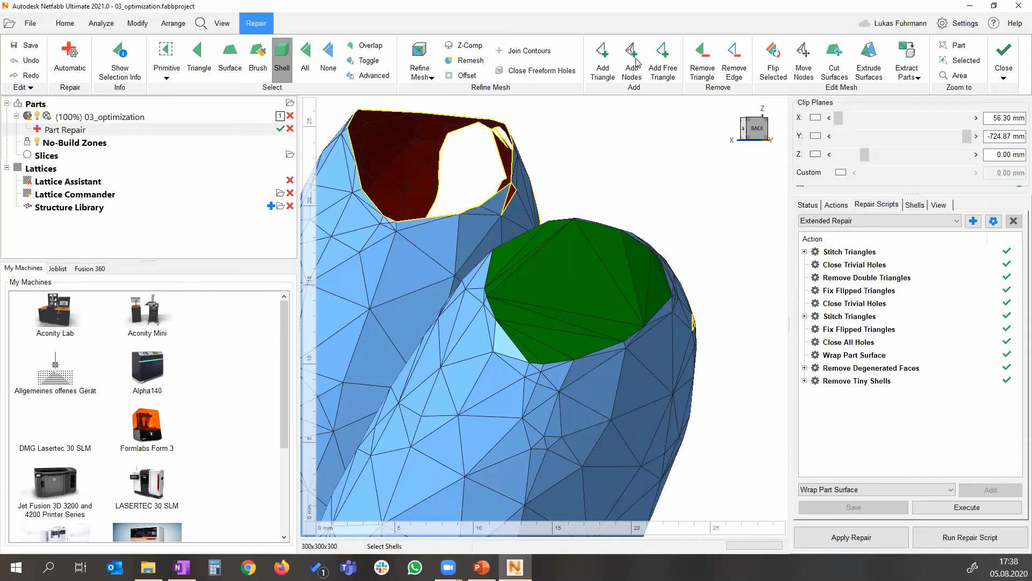
pyautogui.click(566, 279)
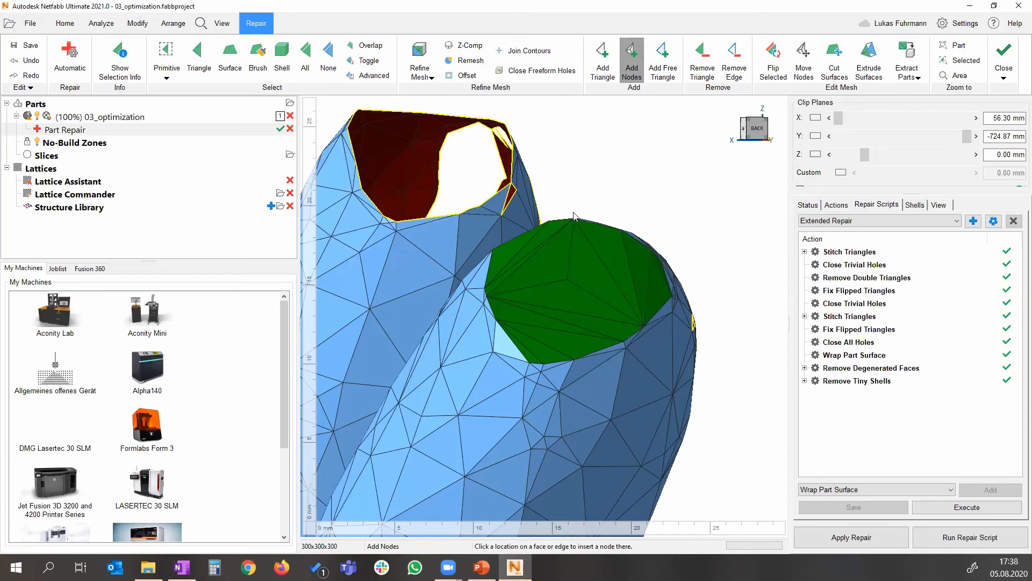
pyautogui.click(803, 63)
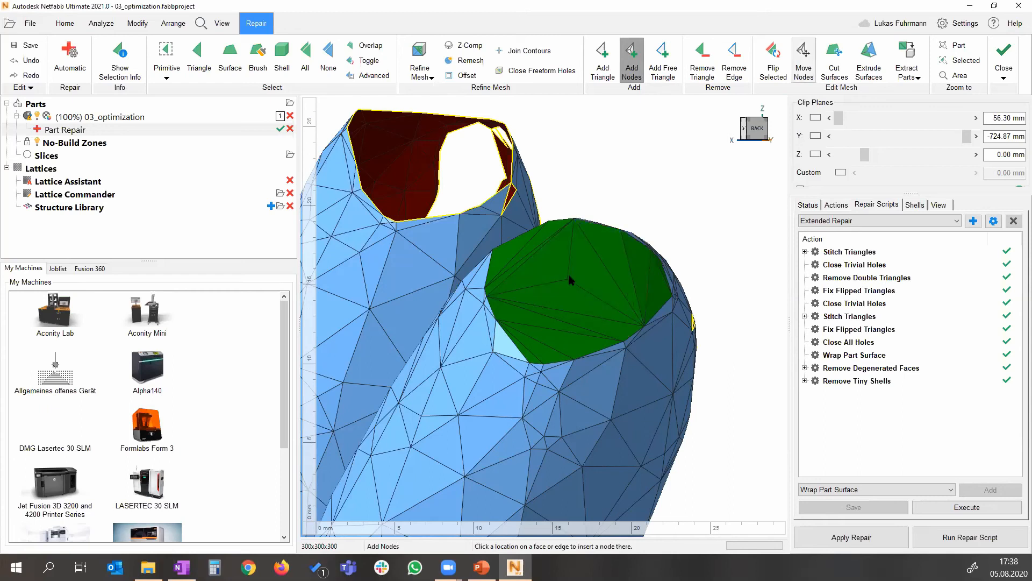
pyautogui.moveTo(567, 279); pyautogui.dragTo(557, 242)
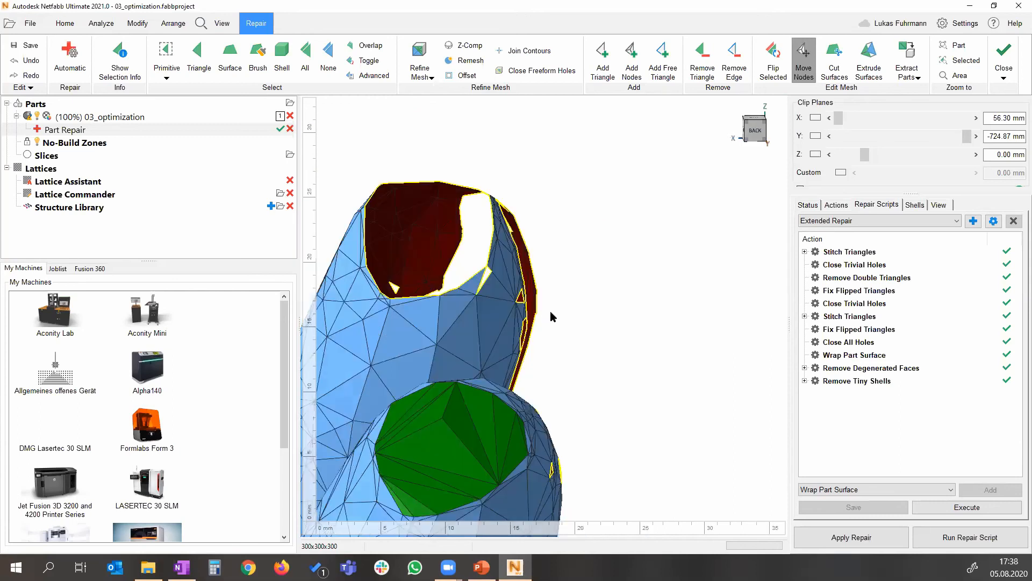
# Step: Add a second node on the fingertip patch beside the raised one and move it to shape the cap
pyautogui.scroll(3, 553, 317)
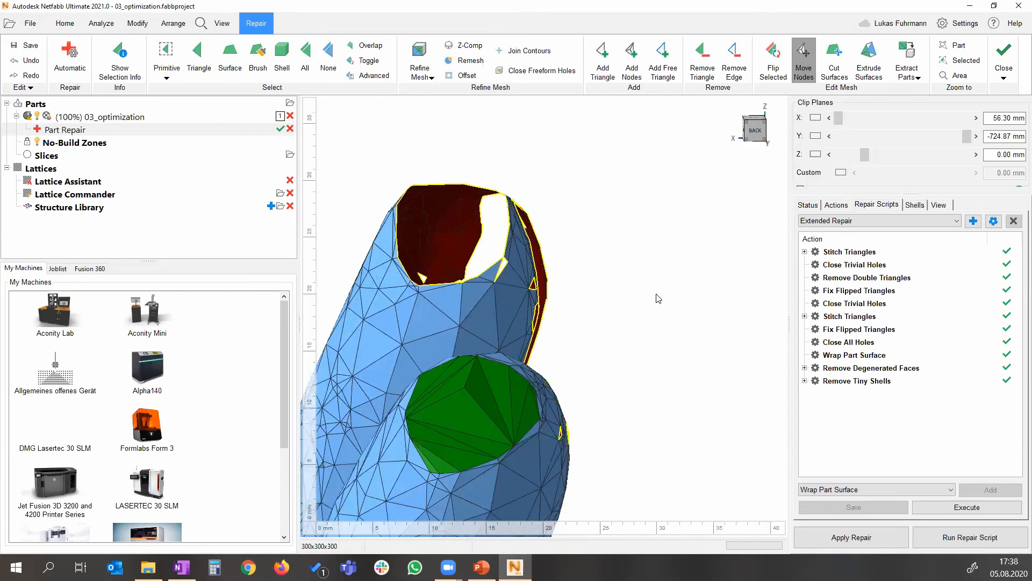
pyautogui.click(633, 60)
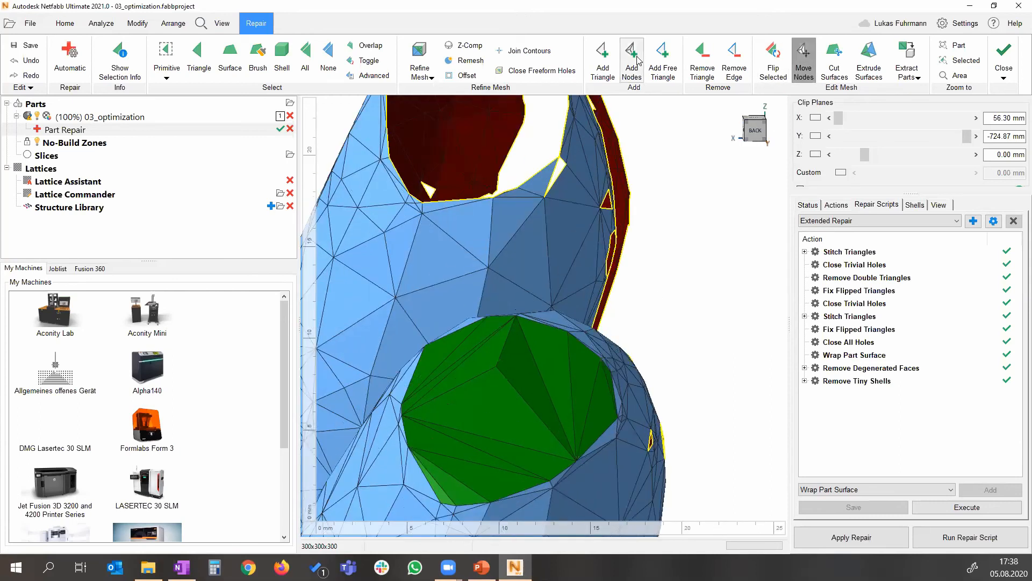
pyautogui.click(527, 382)
pyautogui.click(804, 60)
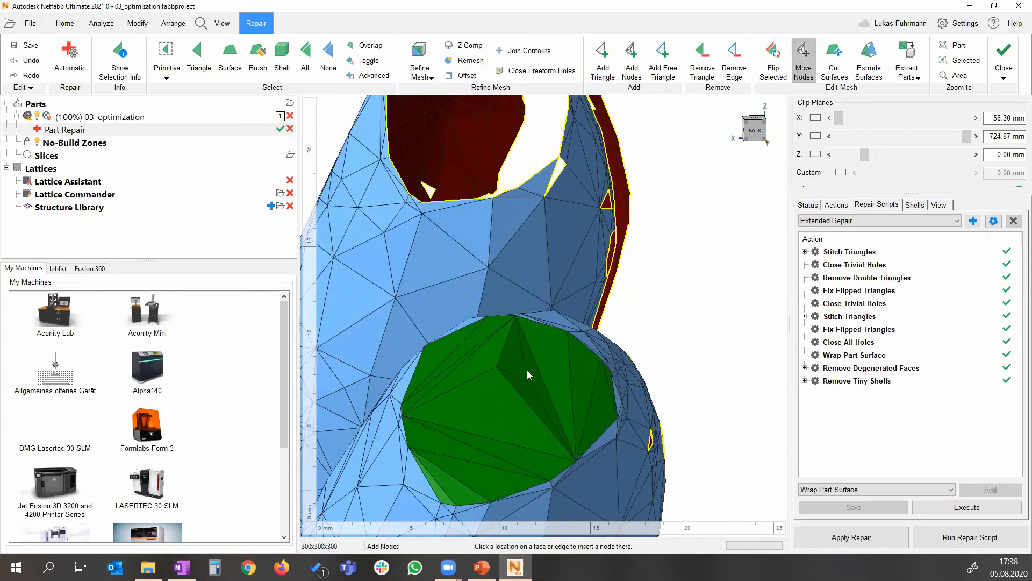
pyautogui.moveTo(527, 376); pyautogui.dragTo(547, 343)
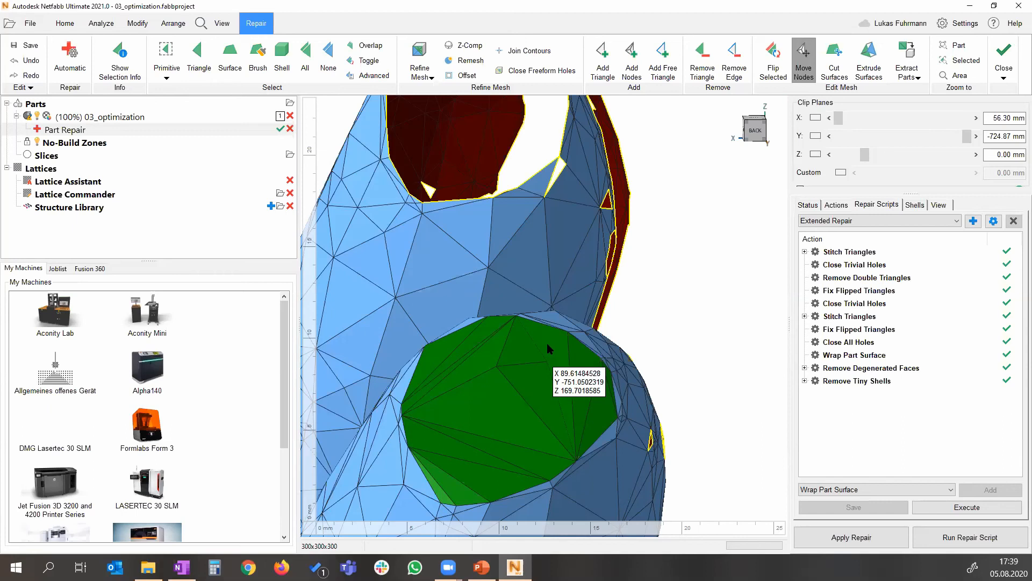
# Step: Add a third node on the other half of the fingertip patch and move it outward
pyautogui.click(633, 52)
pyautogui.click(486, 403)
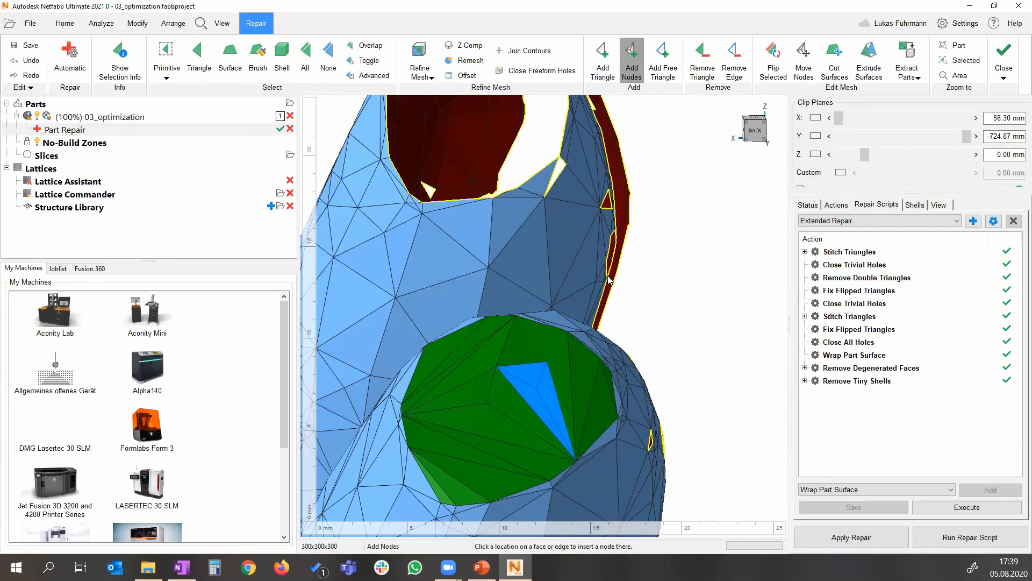
pyautogui.click(803, 55)
pyautogui.moveTo(483, 403); pyautogui.dragTo(513, 386)
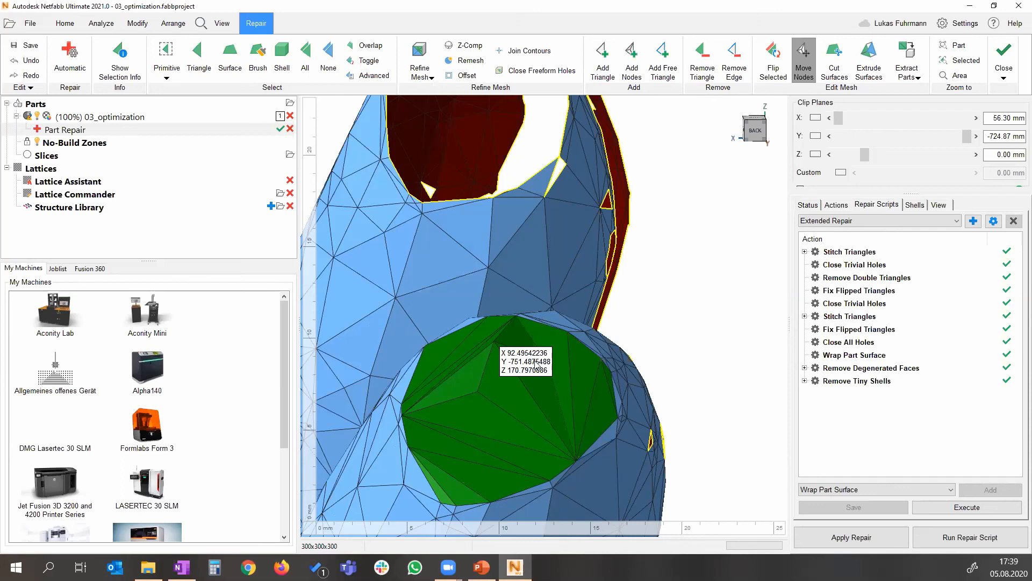
# Step: Execute the Wrap Part Surface repair action on the whole hand
pyautogui.scroll(-10, 536, 364)
pyautogui.moveTo(658, 302); pyautogui.dragTo(554, 333, button='right')
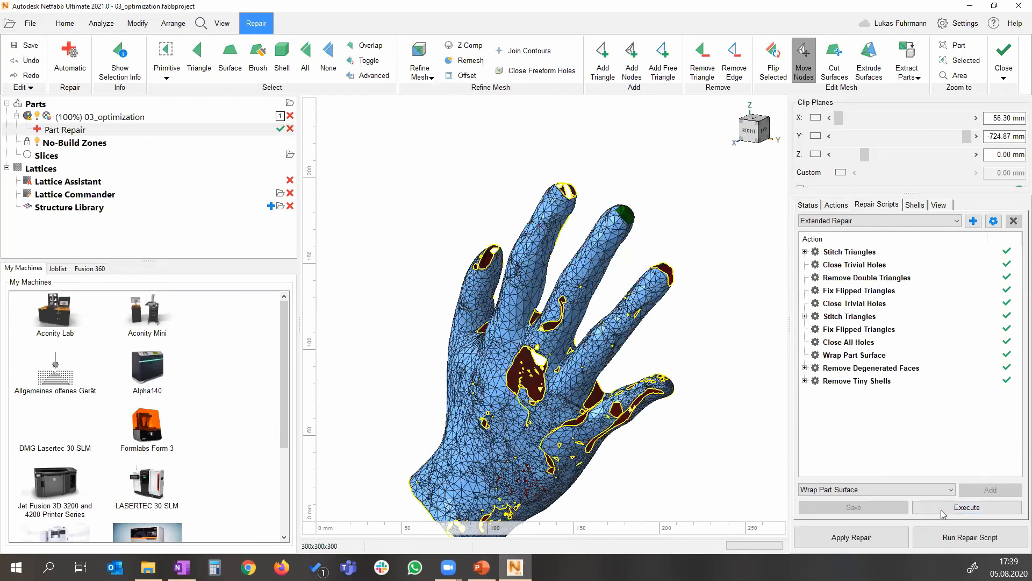
pyautogui.click(914, 507)
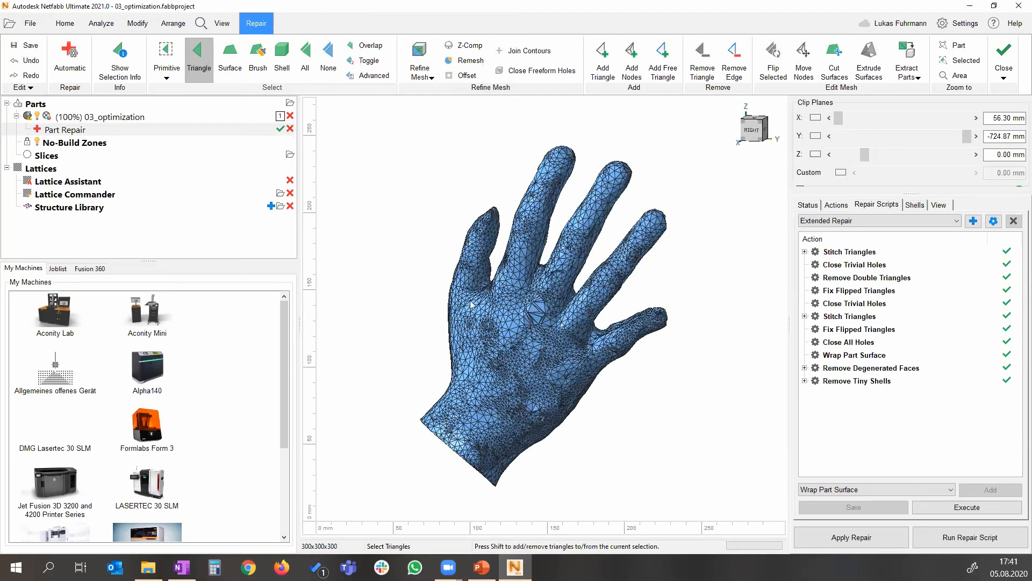
# Step: Select the wrist's entire end face with a surface selection tolerance of 40° and extrude it outward to lengthen the wrist
pyautogui.moveTo(556, 272); pyautogui.dragTo(547, 319, button='right')
pyautogui.moveTo(579, 397); pyautogui.dragTo(348, 137, button='right')
pyautogui.rightClick(530, 348)
pyautogui.click(503, 308)
pyautogui.moveTo(546, 404); pyautogui.dragTo(542, 430, button='right')
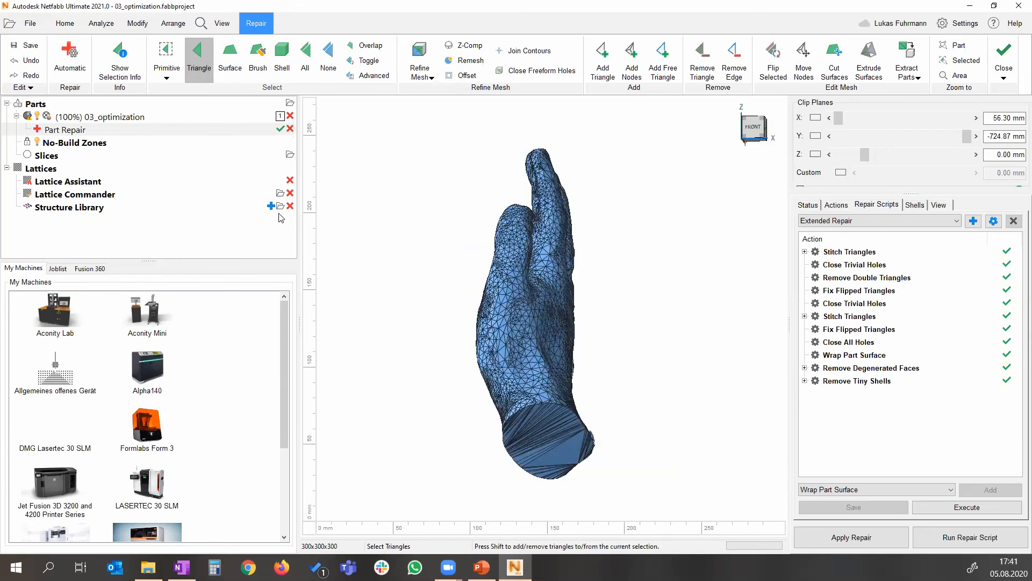
pyautogui.click(233, 58)
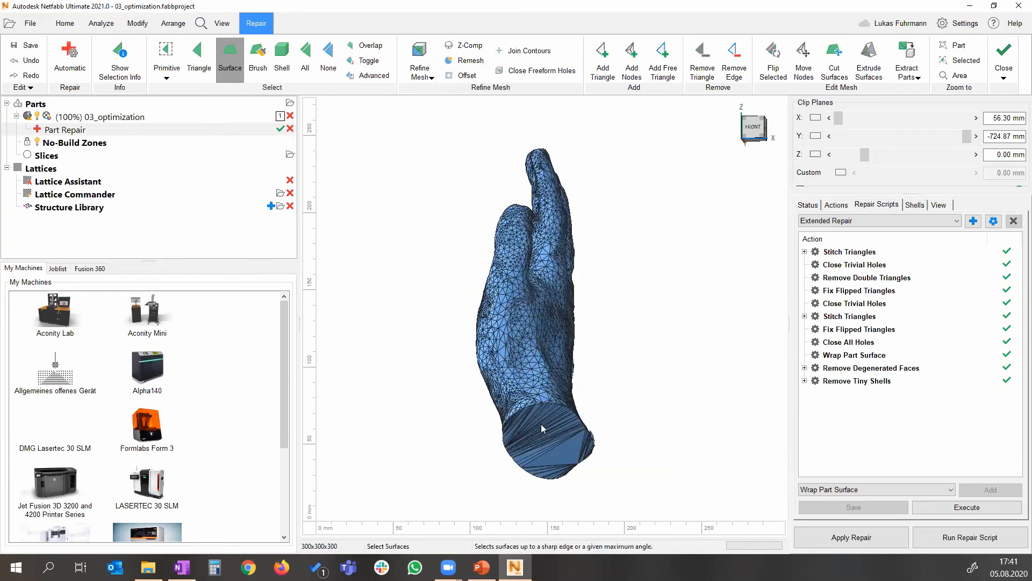
pyautogui.scroll(3, 607, 305)
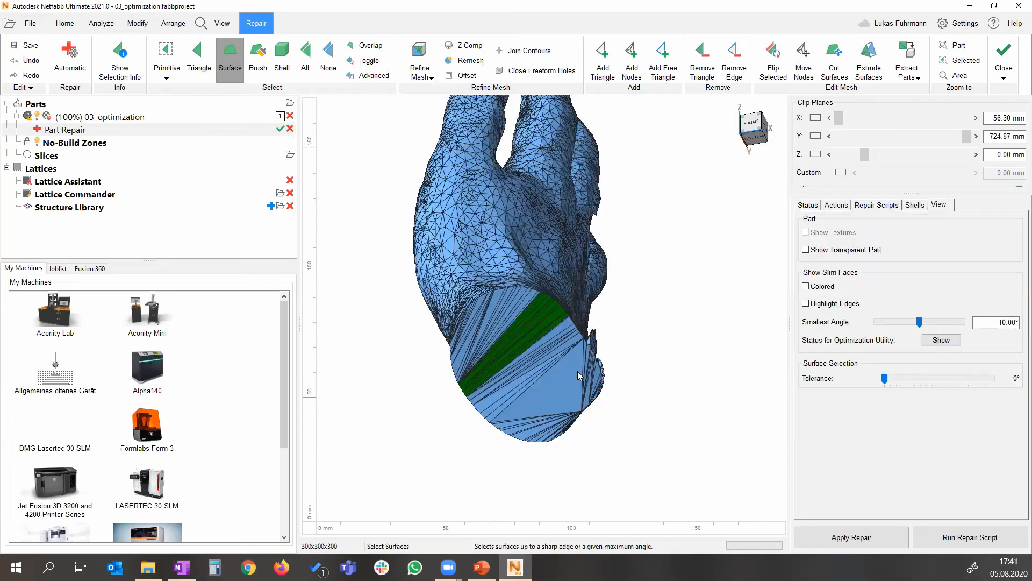
pyautogui.click(863, 64)
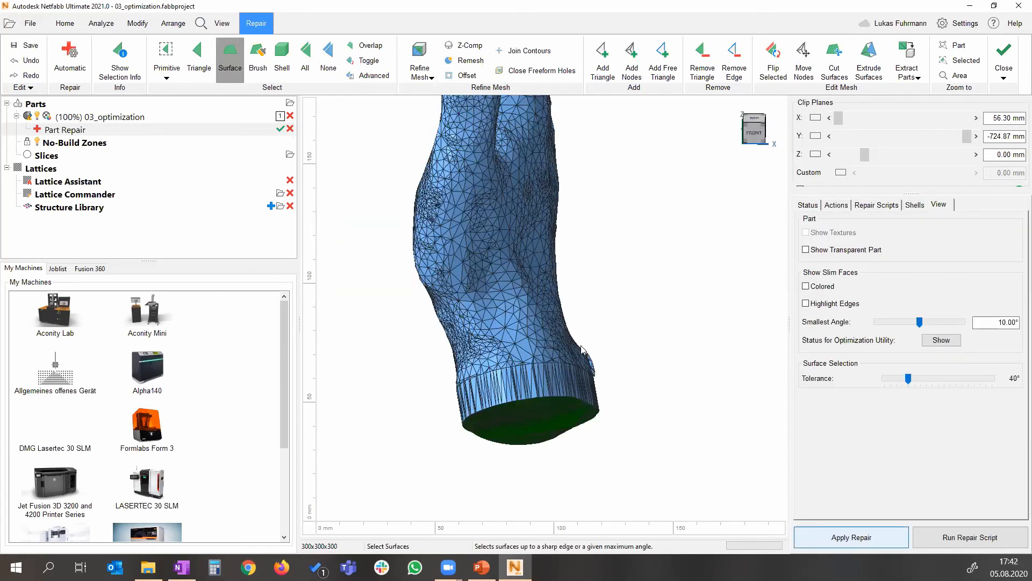
pyautogui.moveTo(581, 345); pyautogui.dragTo(581, 346, button='right')
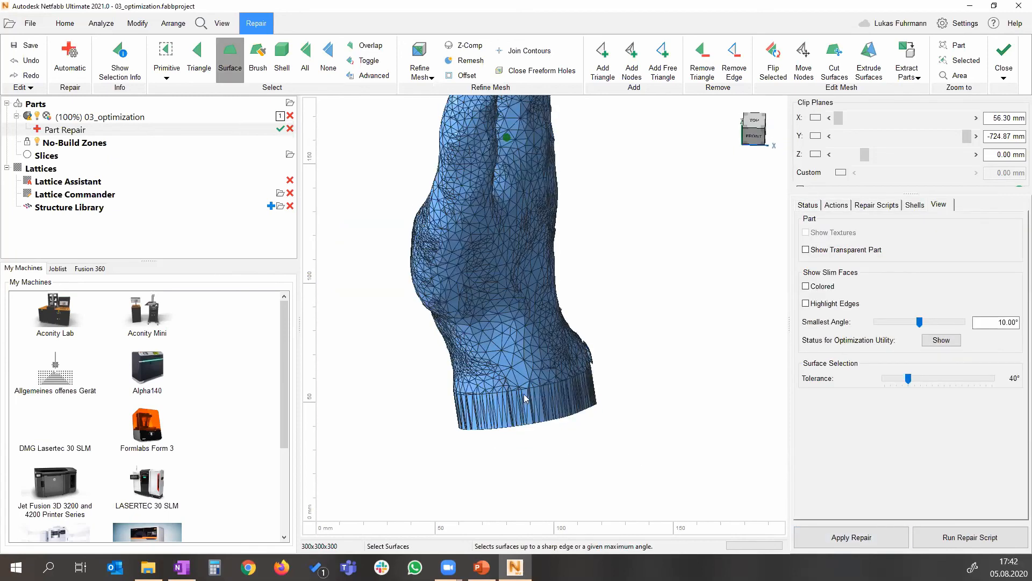
pyautogui.moveTo(529, 408); pyautogui.dragTo(522, 430, button='right')
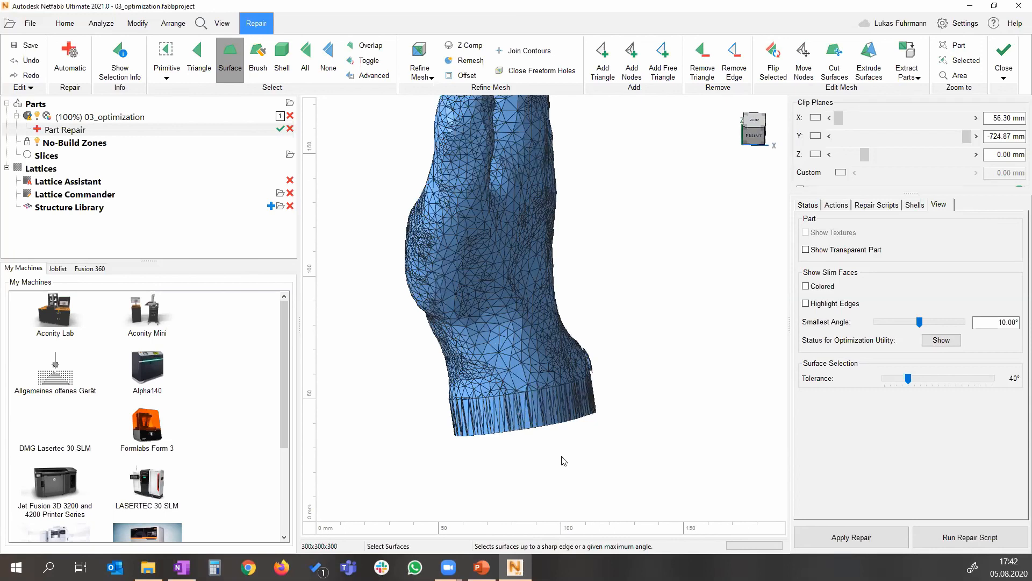